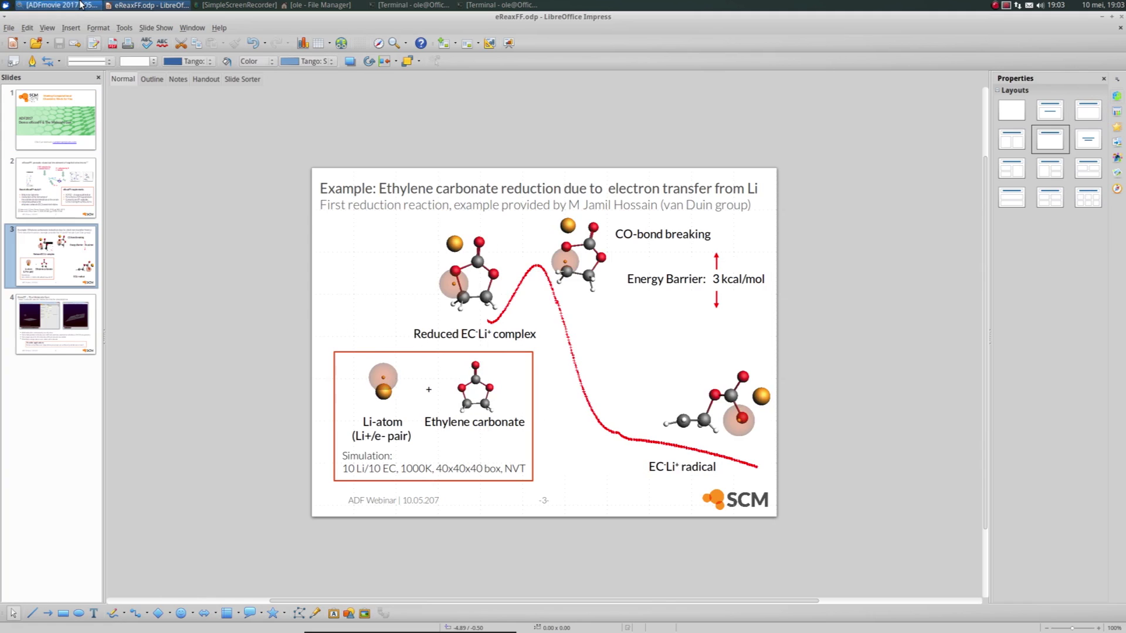
Bring the First50ps.xmol trajectory in ADFmovie to the front and maximize it
click(80, 4)
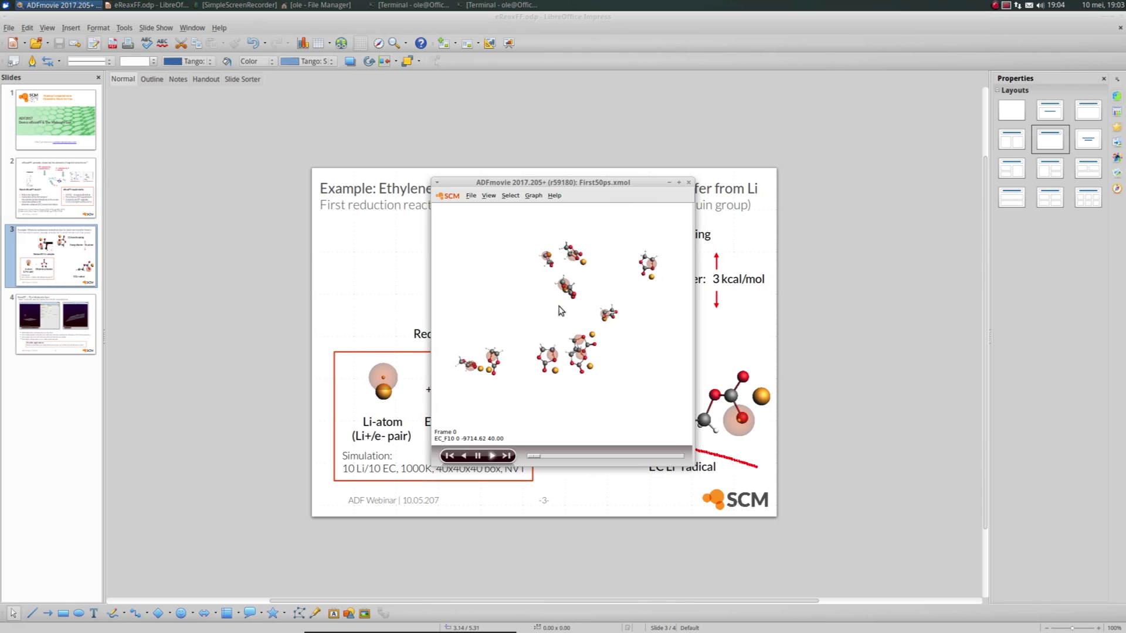
click(679, 183)
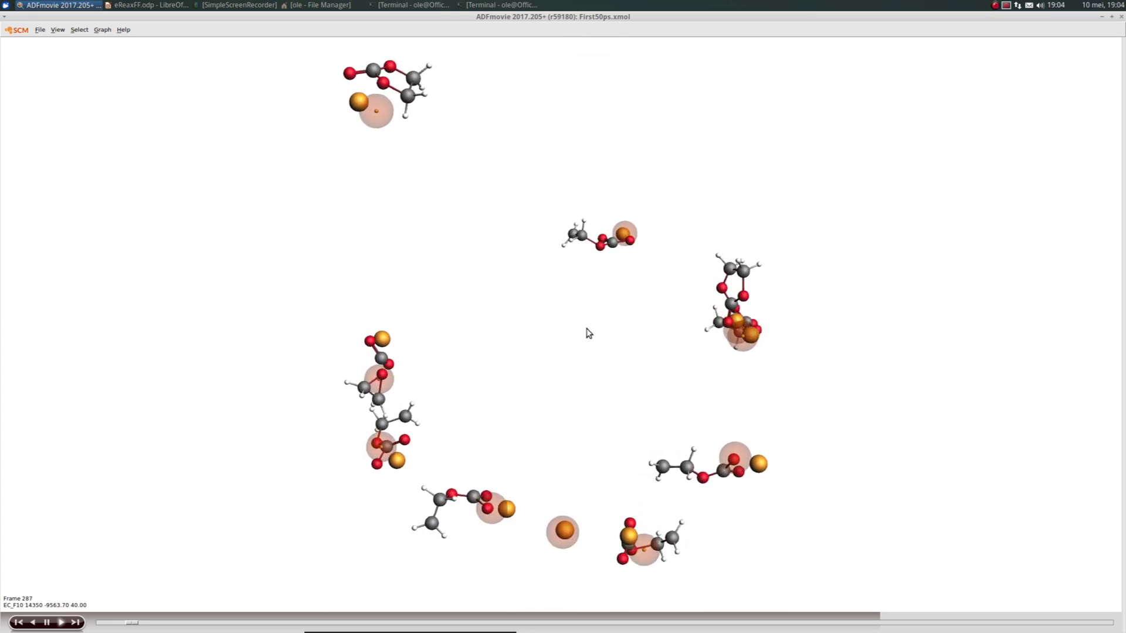
Rewind the trajectory to frame 0, then rotate, zoom in and pan onto the molecules
click(19, 622)
drag(340, 239, 146, 389)
scroll(533, 315, up, 6)
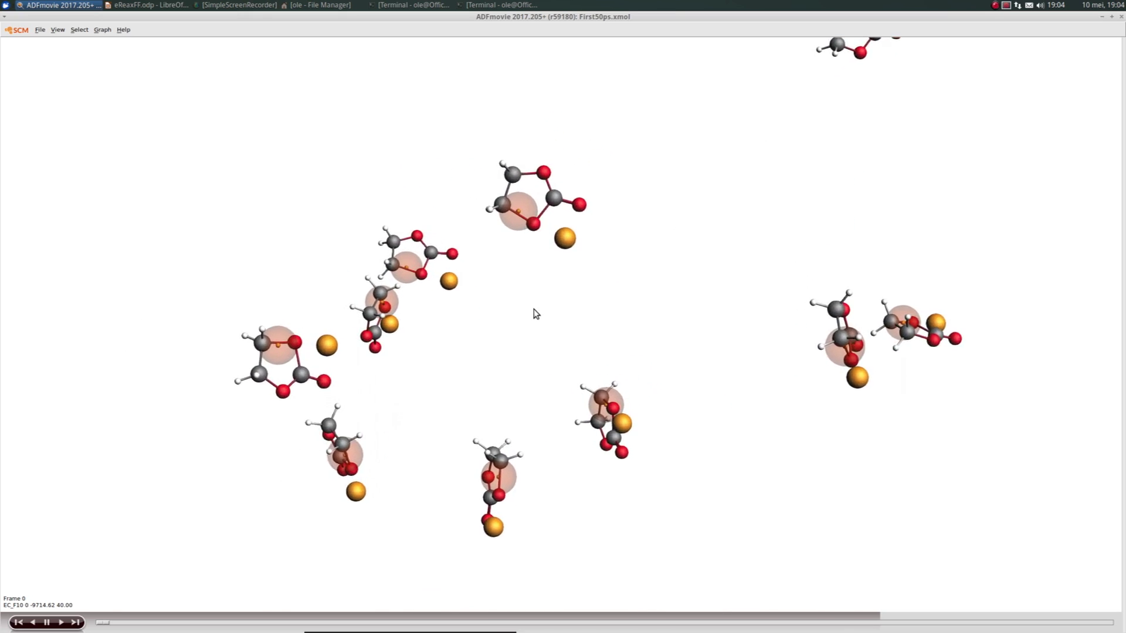
middle_drag(561, 333, 571, 410)
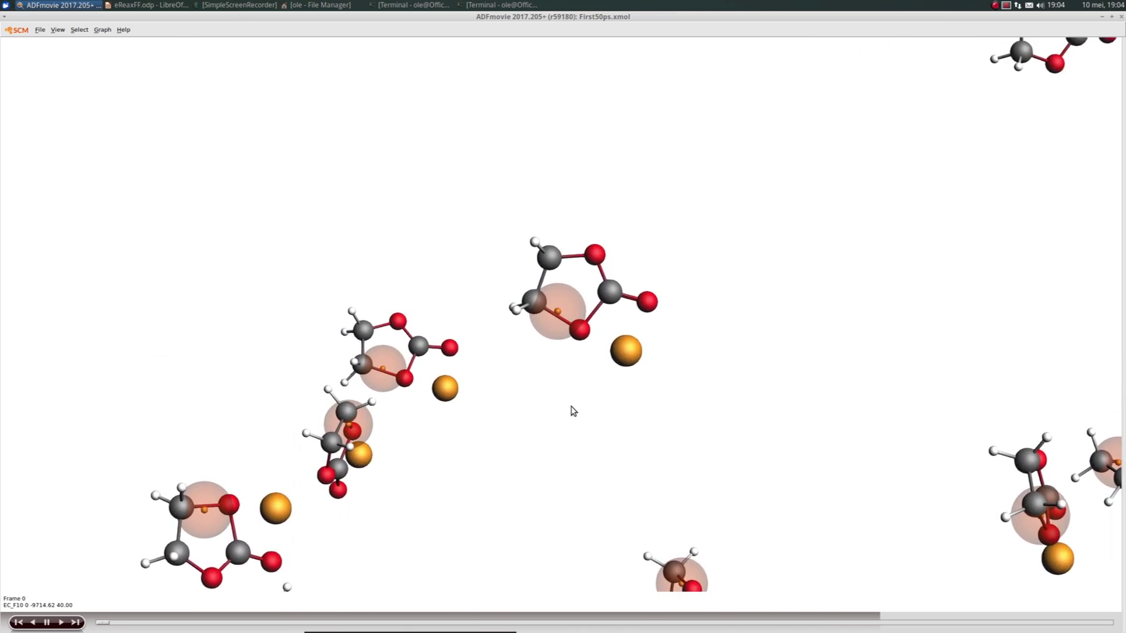
scroll(568, 413, up, 5)
scroll(540, 432, up, 3)
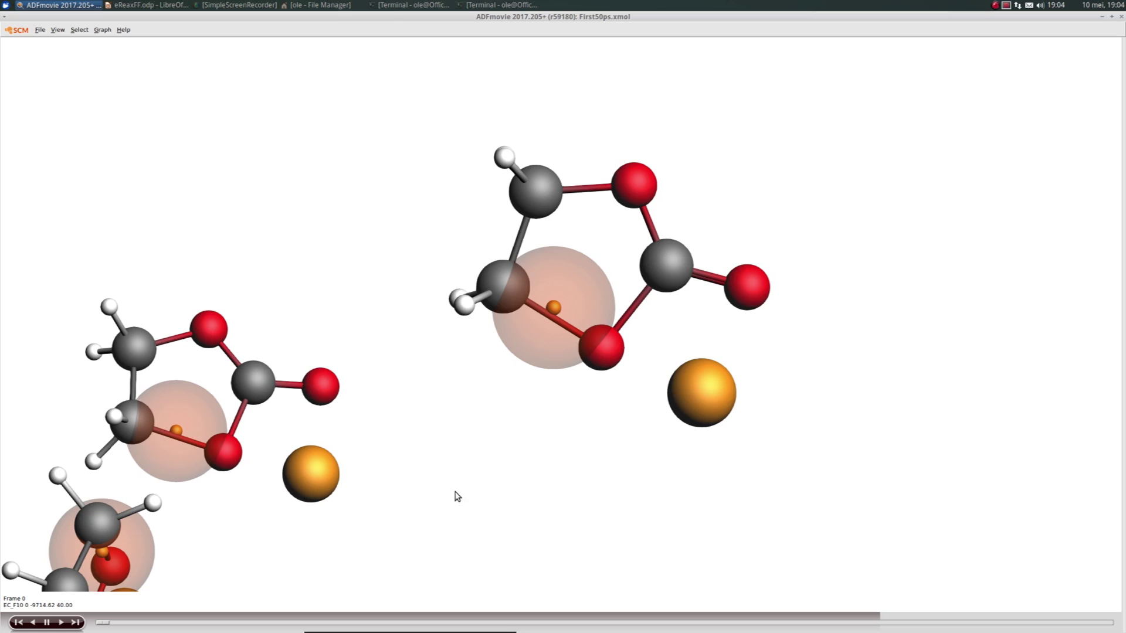
Play the trajectory and reframe the view on the ring-opened carbonate beside lithium
key(space)
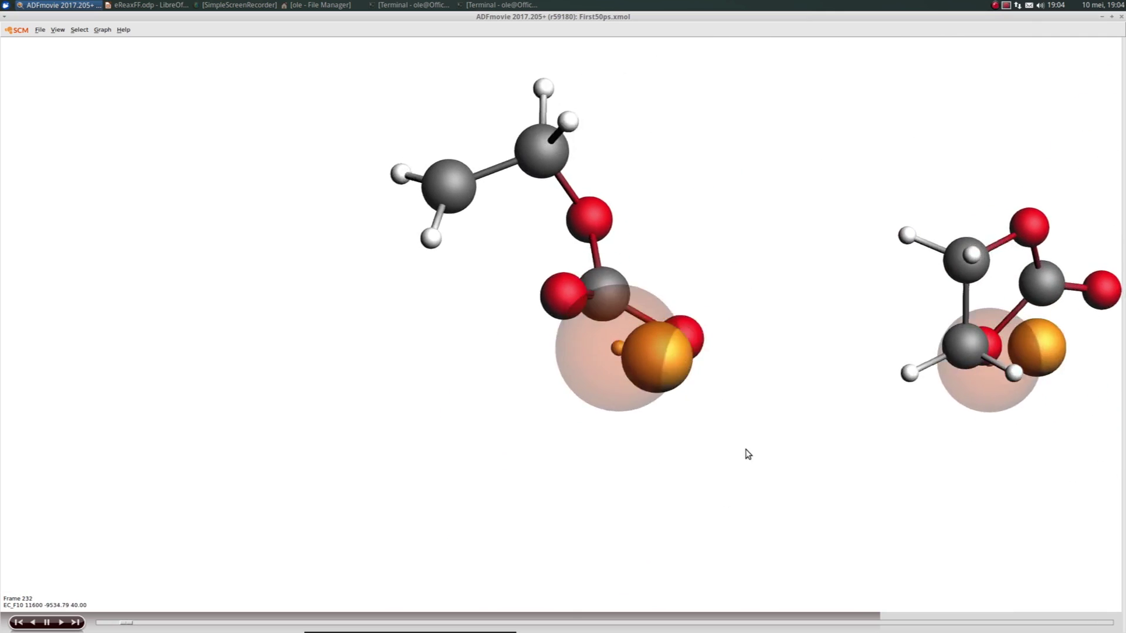
scroll(599, 453, down, 5)
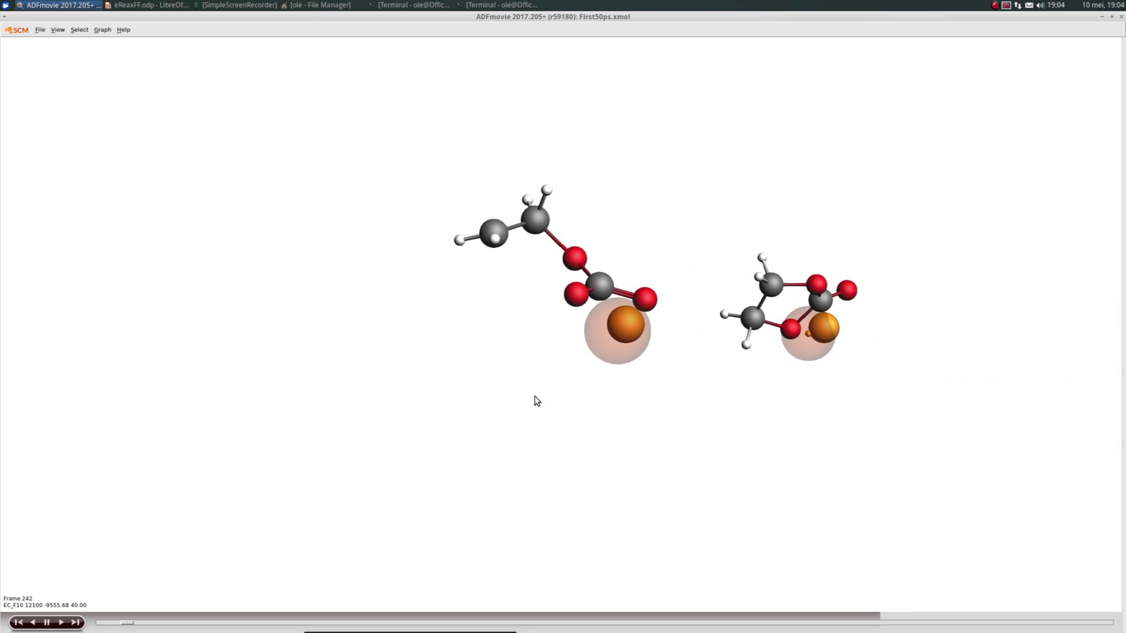
middle_drag(684, 360, 371, 422)
drag(372, 423, 350, 442)
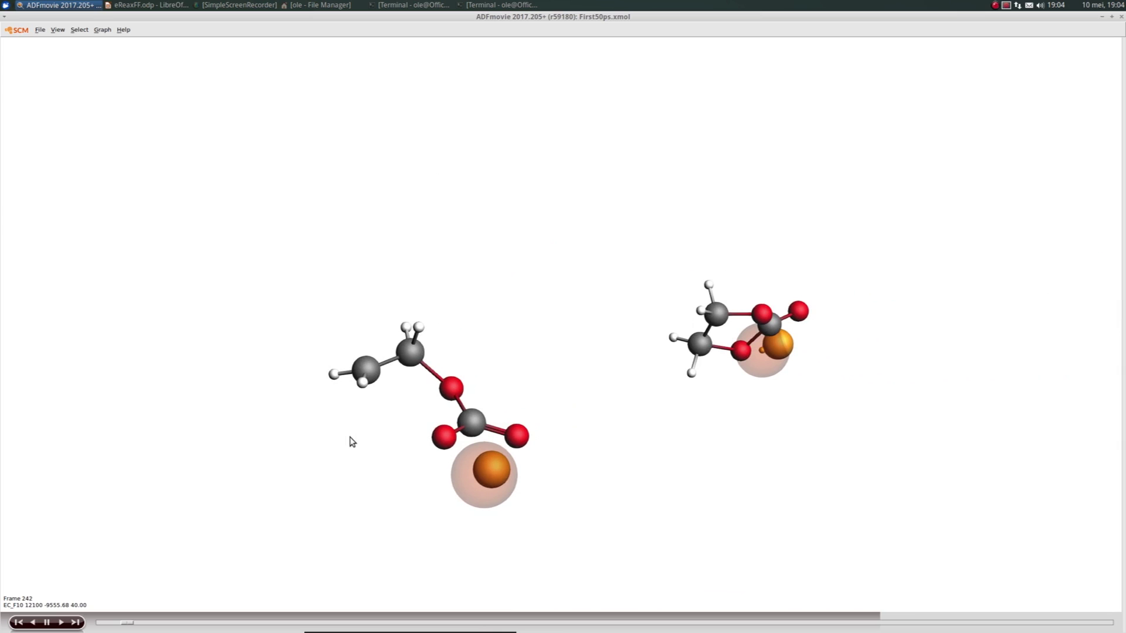
Replay from frame 0 and zoom out to see all fragments at frame 378
click(13, 624)
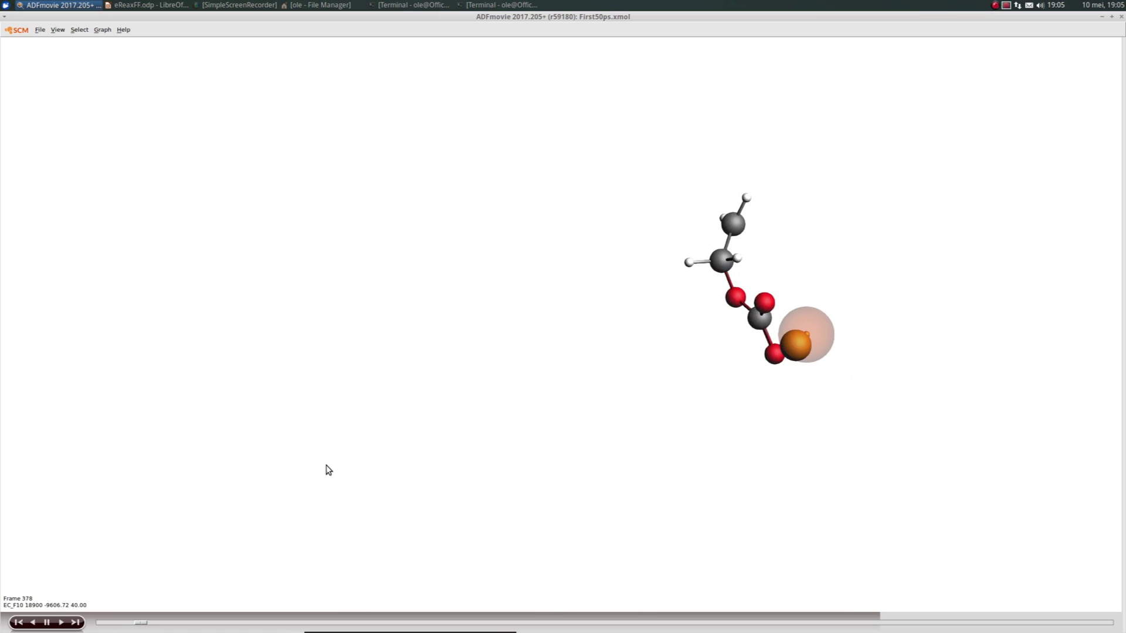
scroll(490, 439, down, 3)
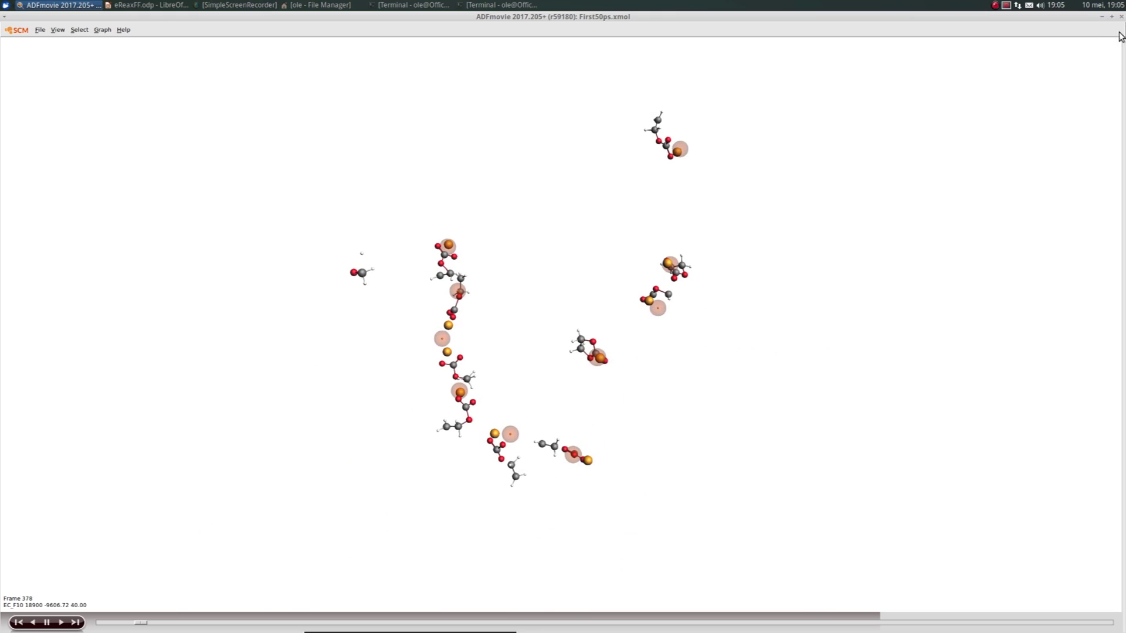
Close ADFmovie and present slide 4, 'ReaxFF – The Molecule Gun', before ending the show
click(1121, 18)
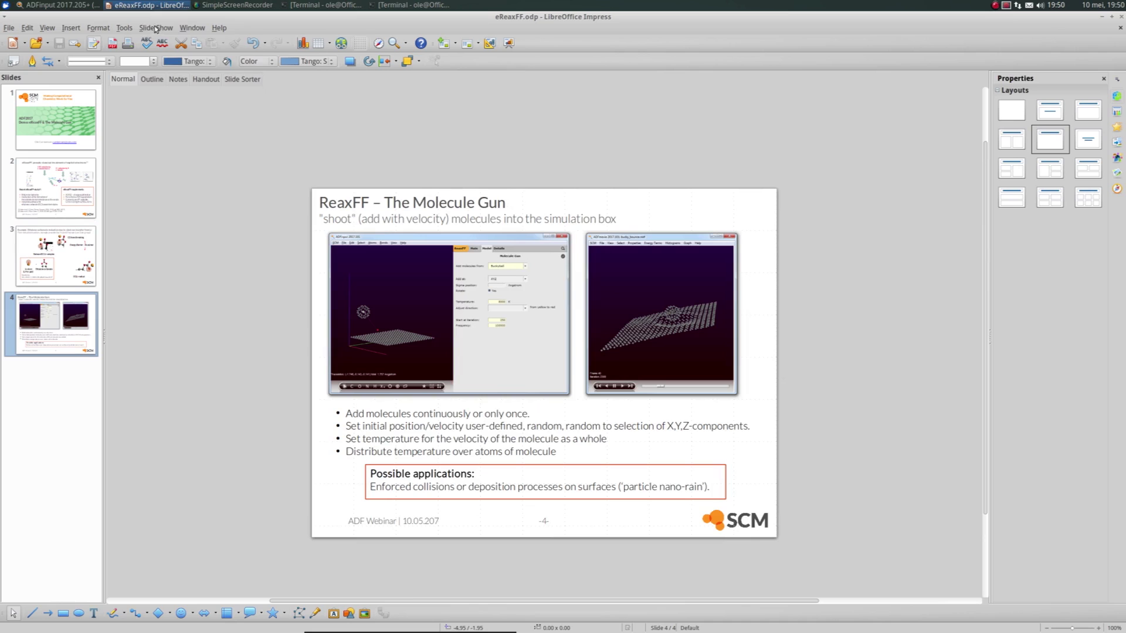
click(156, 27)
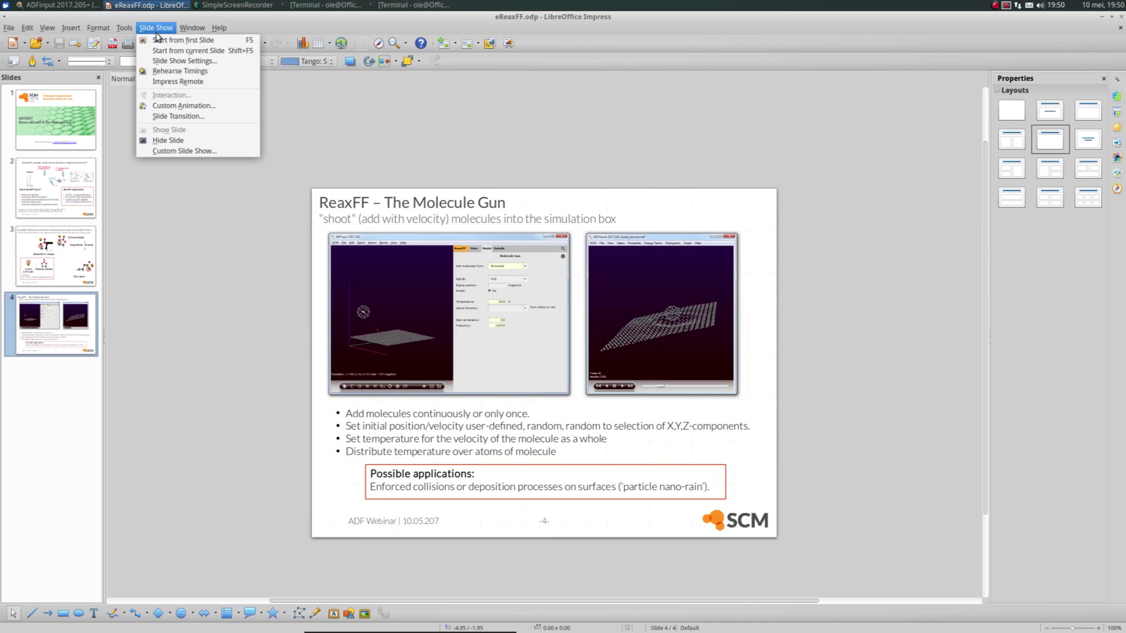
click(178, 52)
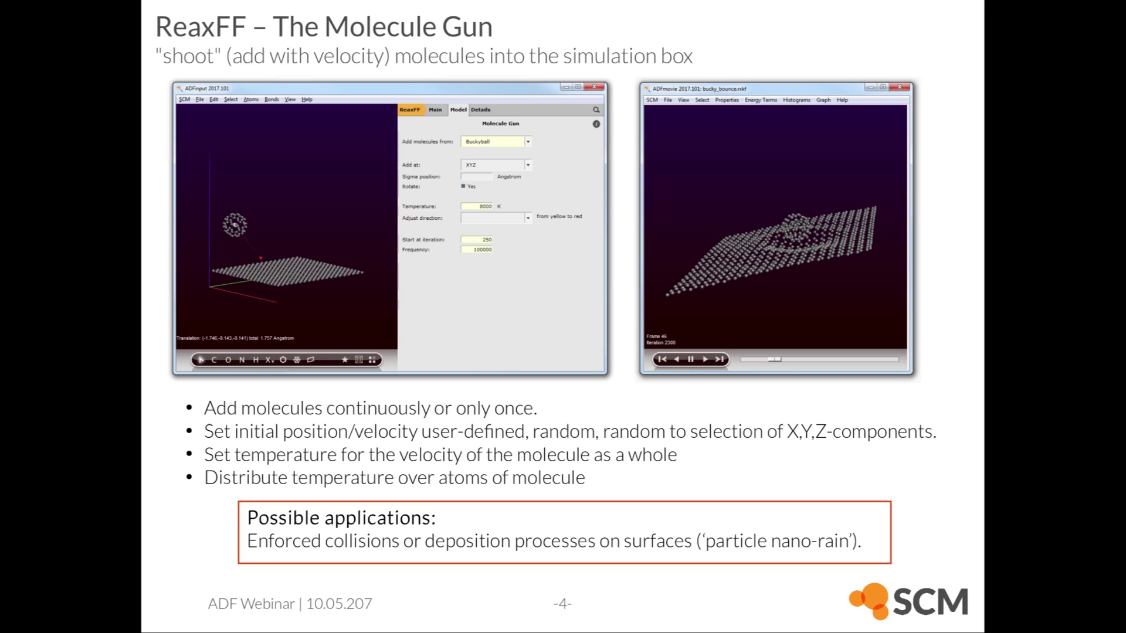
key(Escape)
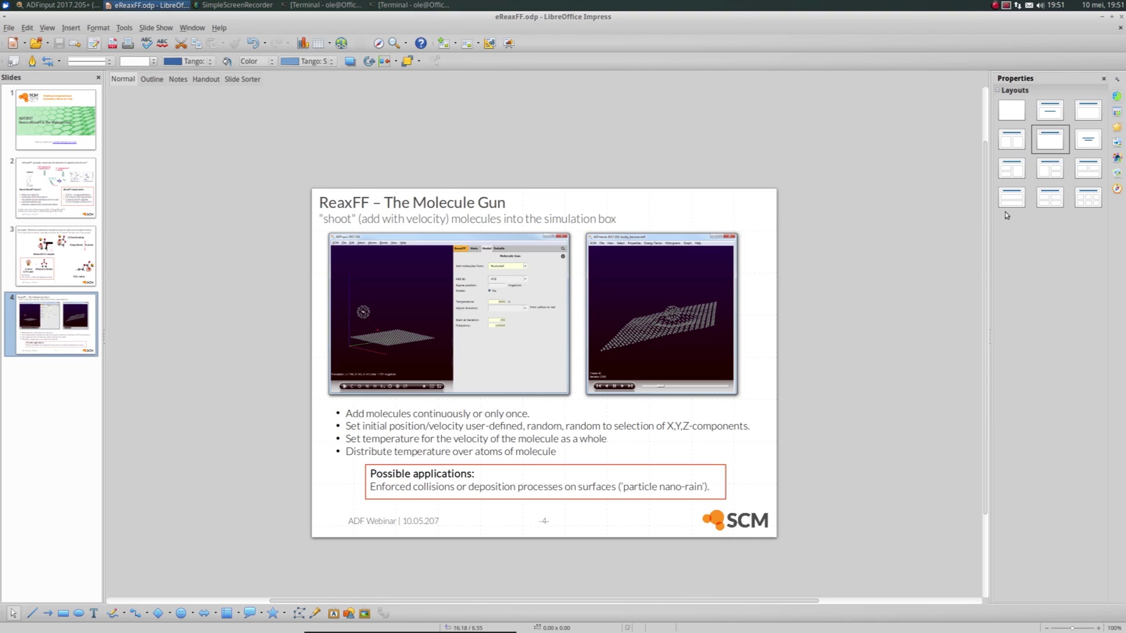
Minimize Impress and maximize the ADFinput window
click(1101, 18)
double_click(427, 18)
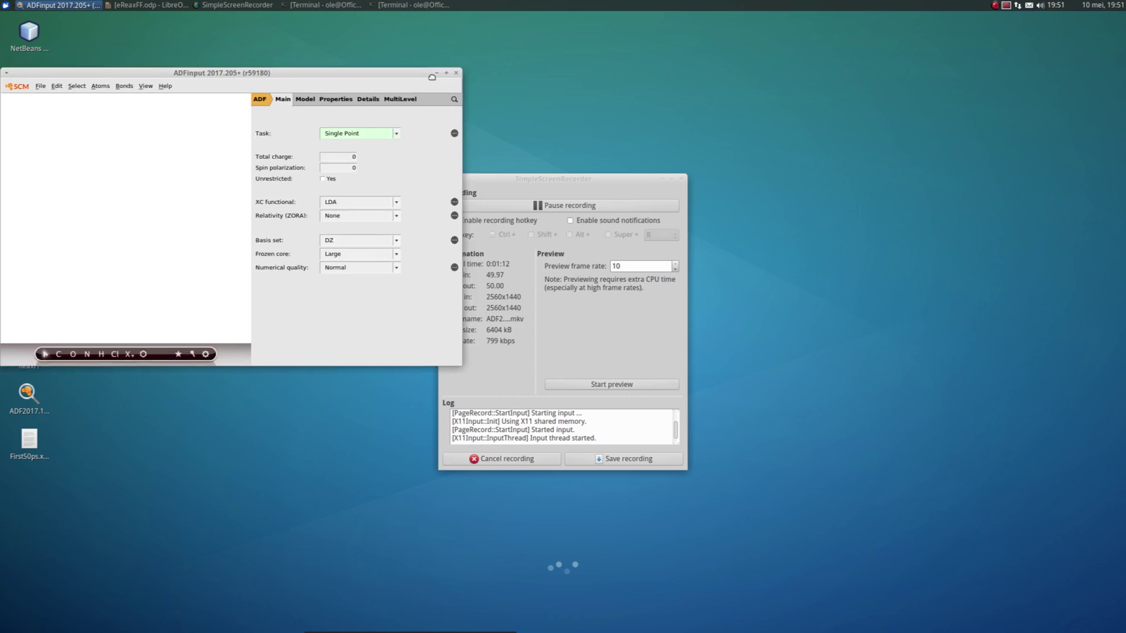
click(572, 59)
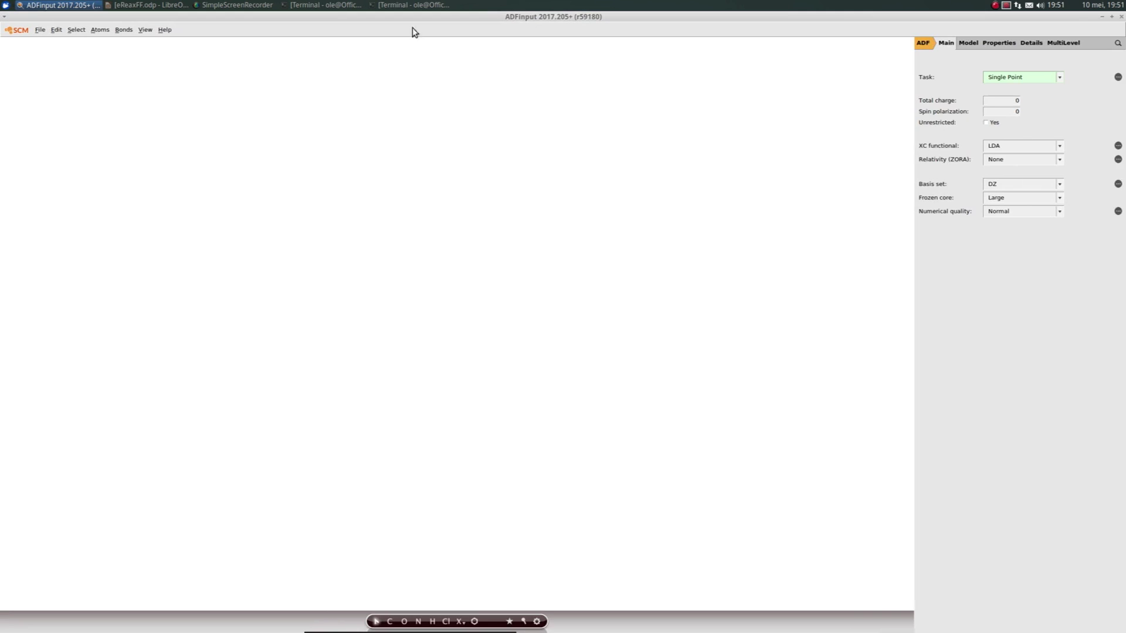
Open graphene.adf from the ReaxFF/MoleculeGun/Graphene folder
click(40, 31)
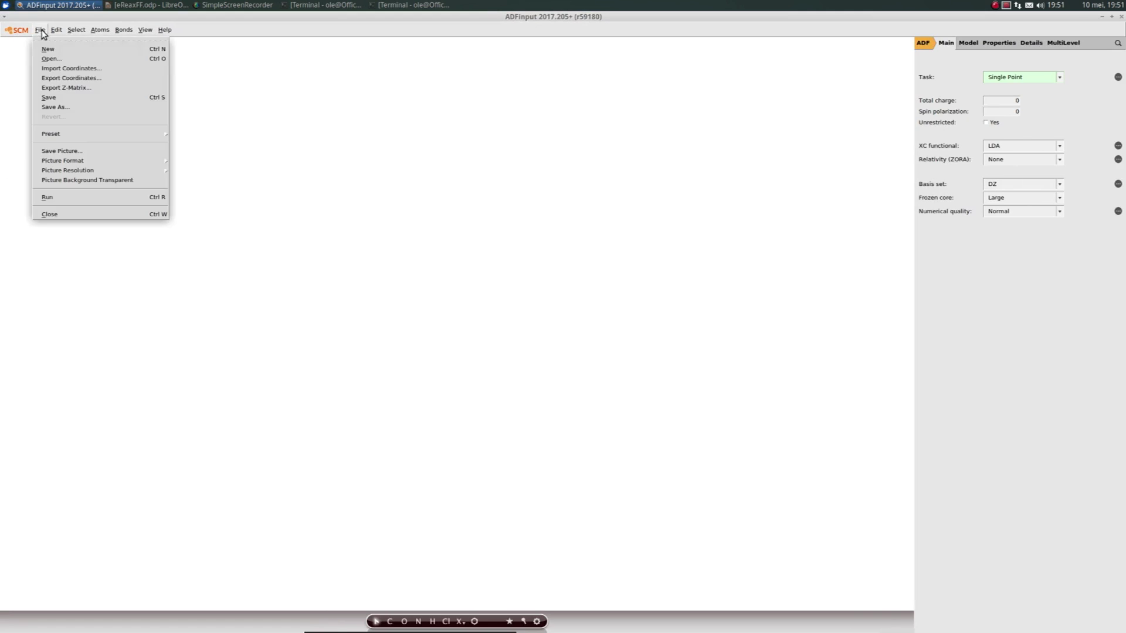
click(50, 59)
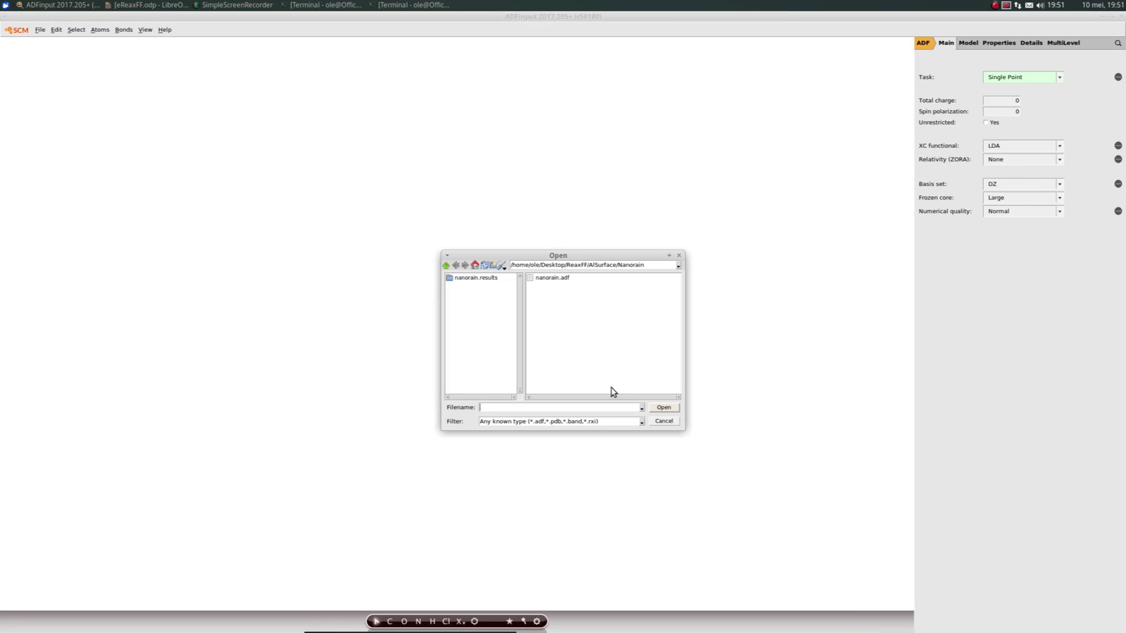
click(447, 267)
click(444, 265)
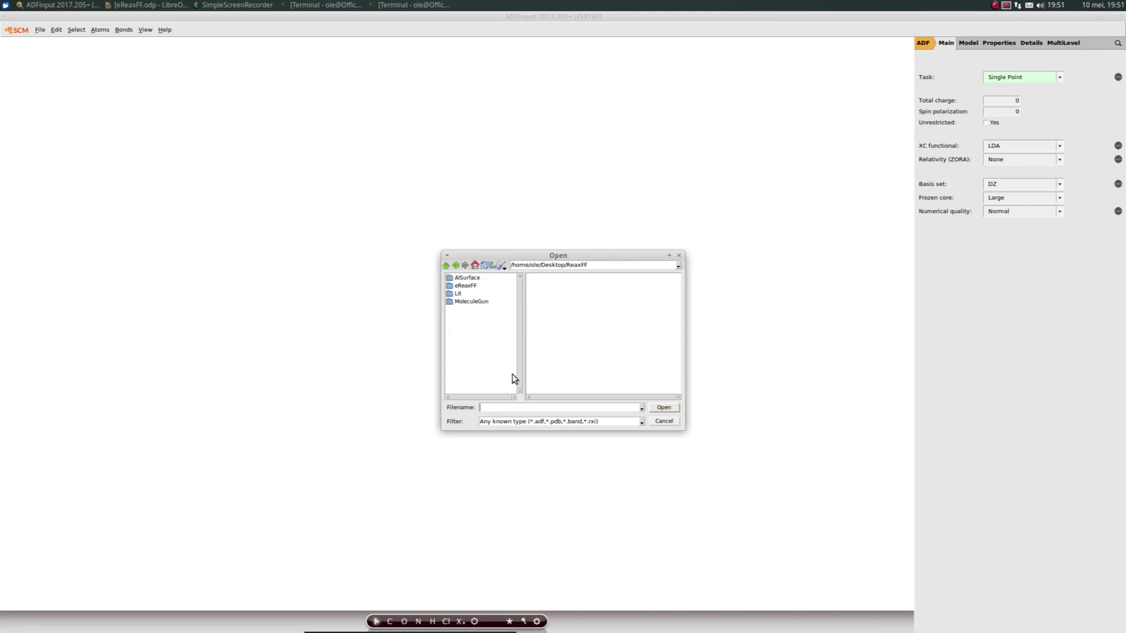
double_click(472, 302)
double_click(472, 281)
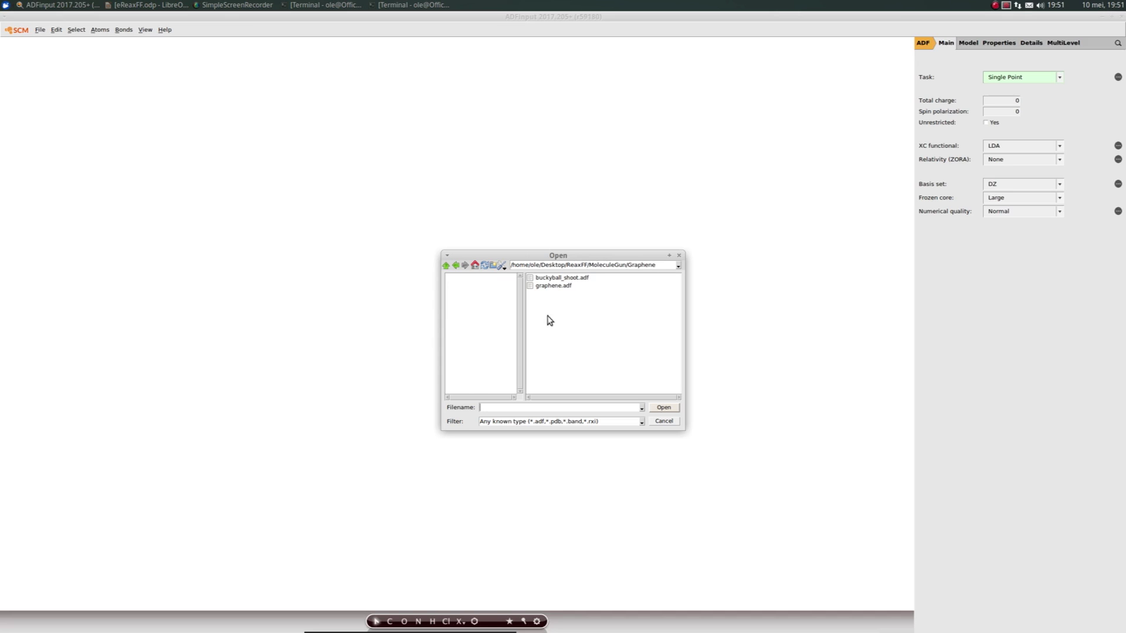
click(554, 286)
Confirm loading graphene.adf and tilt the graphene sheet into a slanted view
click(663, 408)
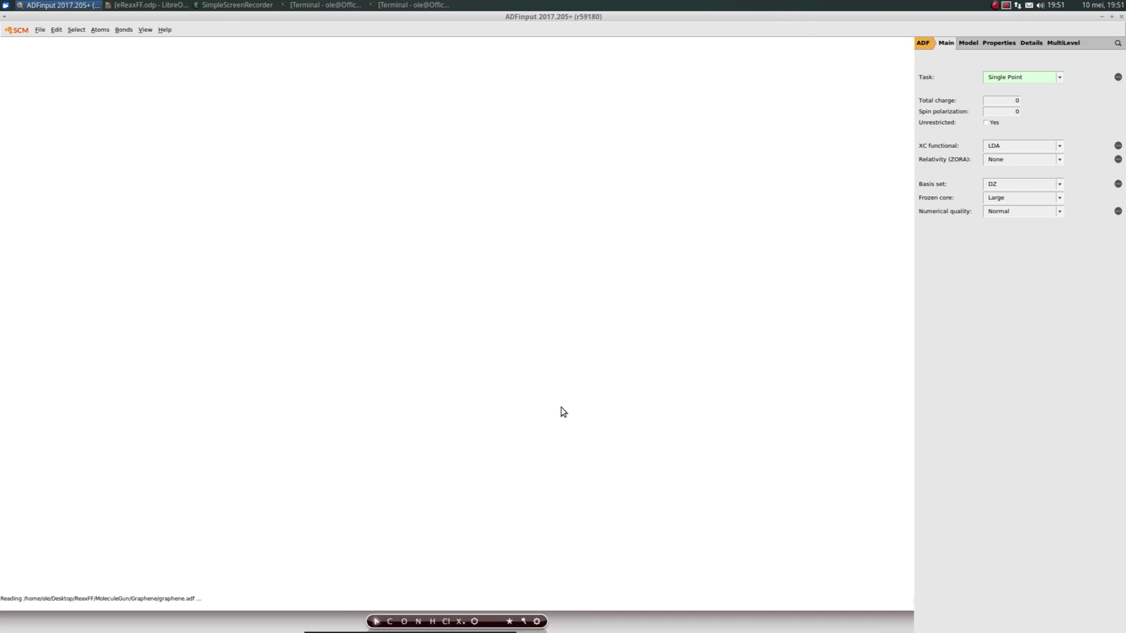
drag(573, 498, 831, 289)
middle_drag(505, 379, 575, 463)
drag(575, 462, 489, 503)
middle_drag(489, 503, 480, 474)
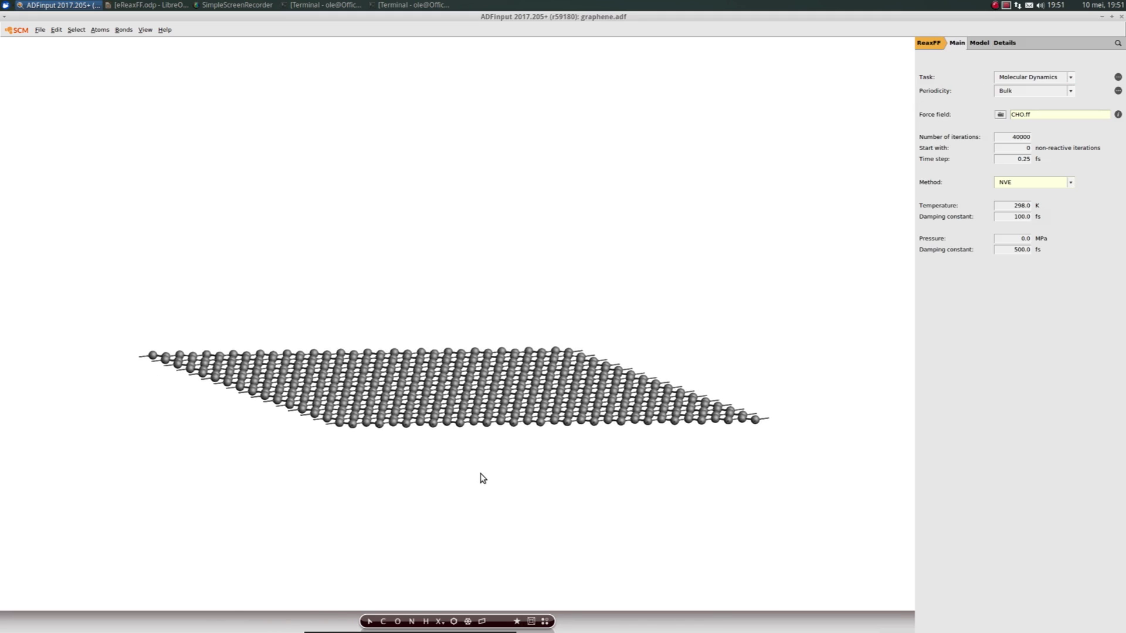
Turn on View > Periodic > Show Lattice Vectors and view the sheet edge-on
click(145, 30)
mouse_move(179, 292)
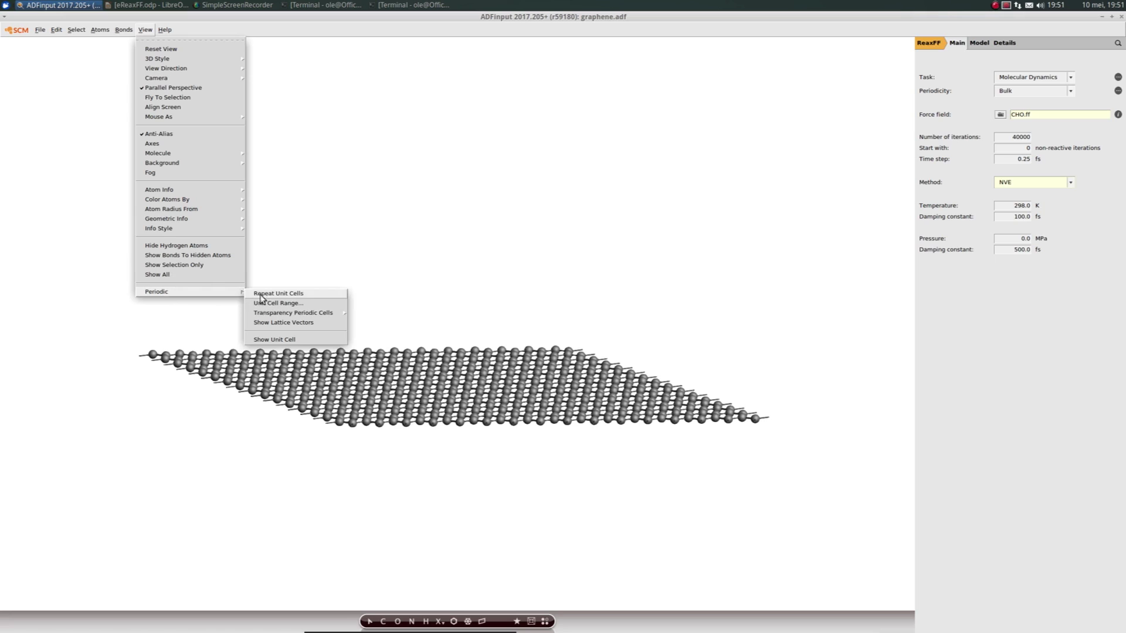
click(273, 322)
drag(530, 442, 381, 429)
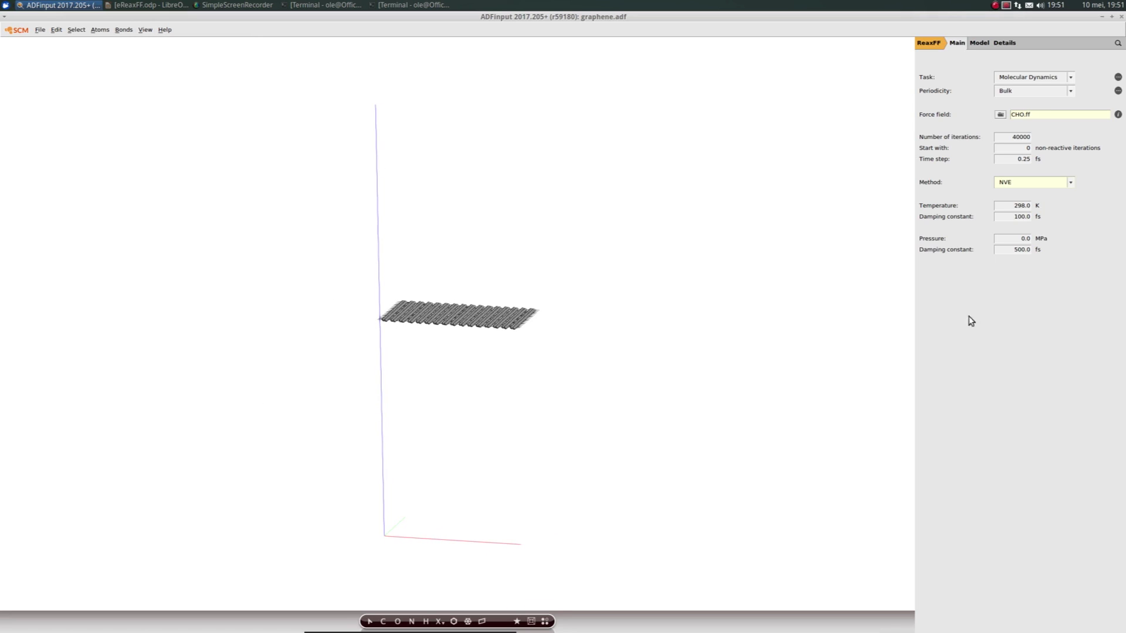
Search 'buckyball' and import C60: Buckyball (ADF) into the graphene model
click(1118, 43)
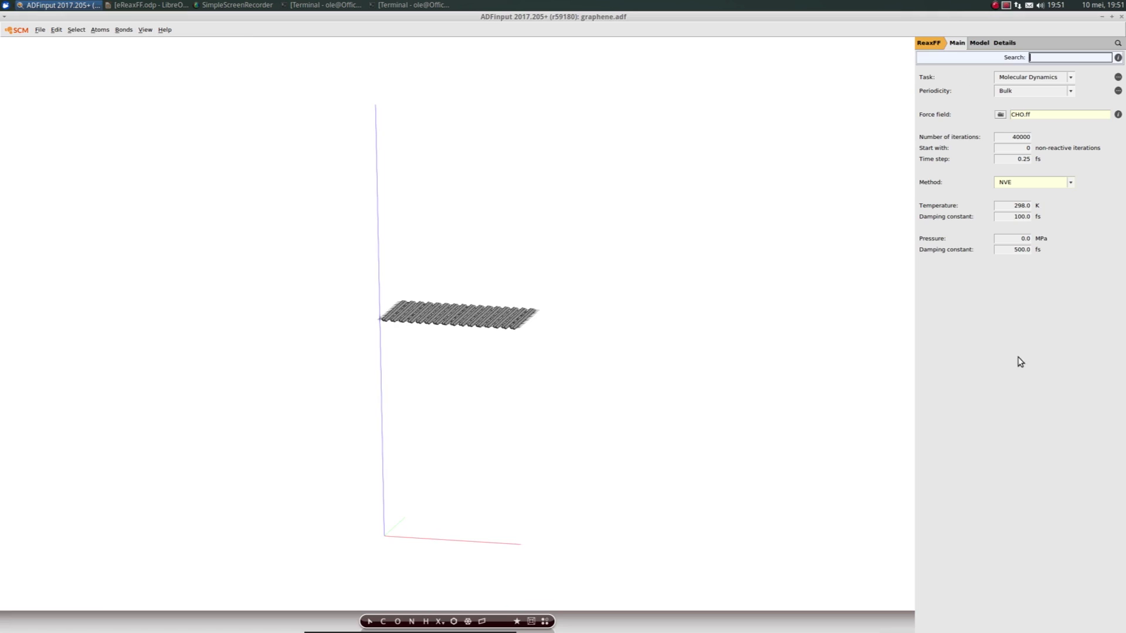
text(buc)
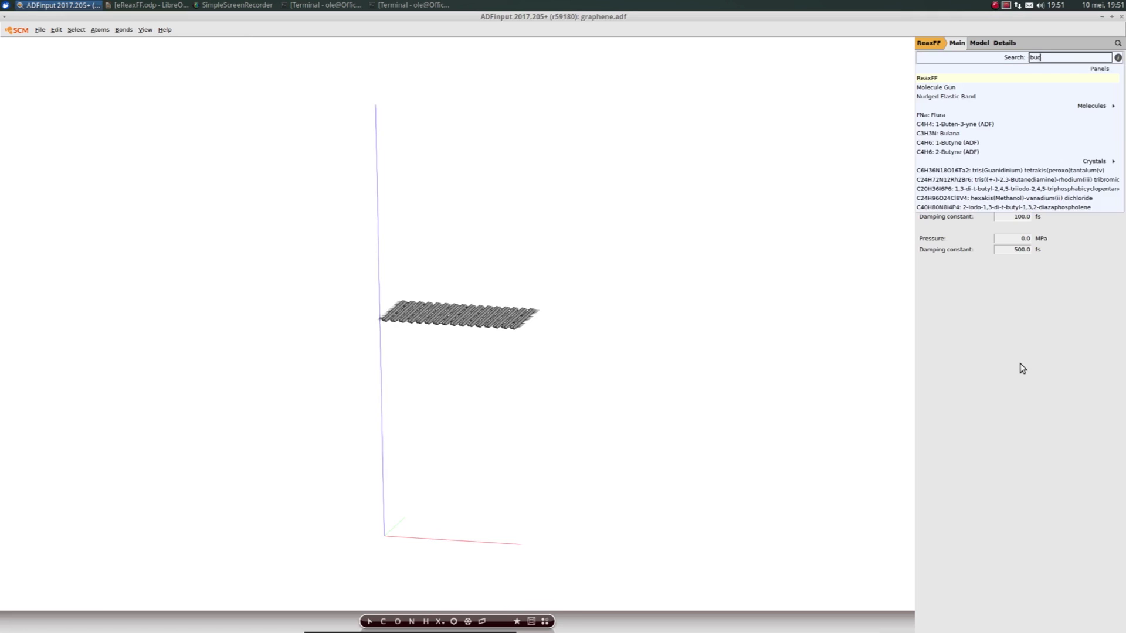
text(kyba)
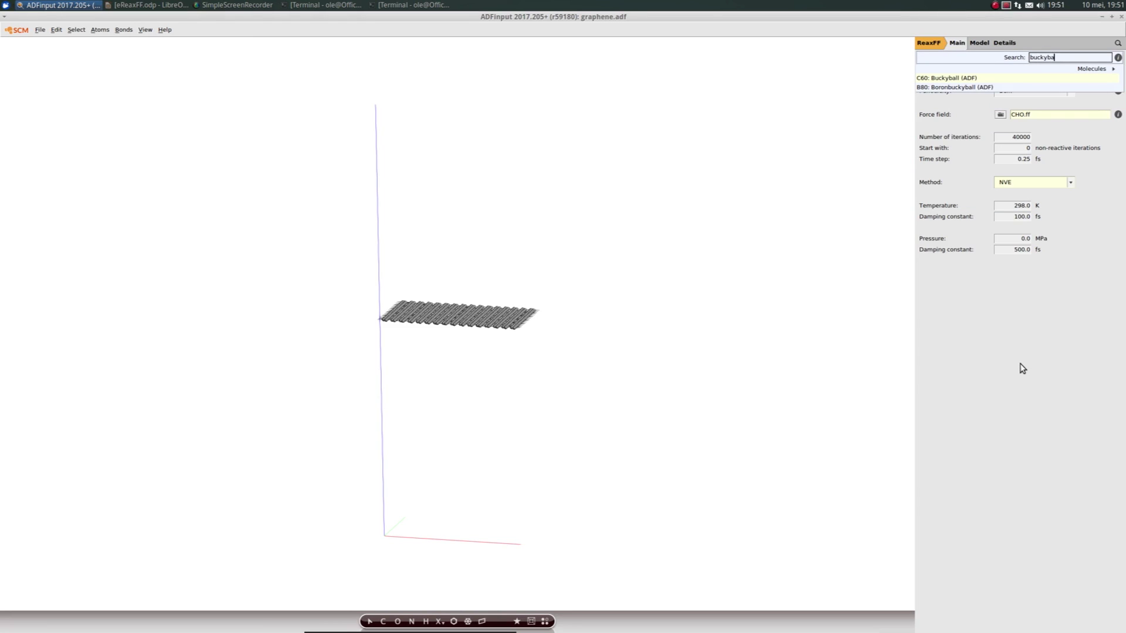
click(945, 78)
middle_drag(420, 515, 472, 366)
scroll(461, 399, up, 2)
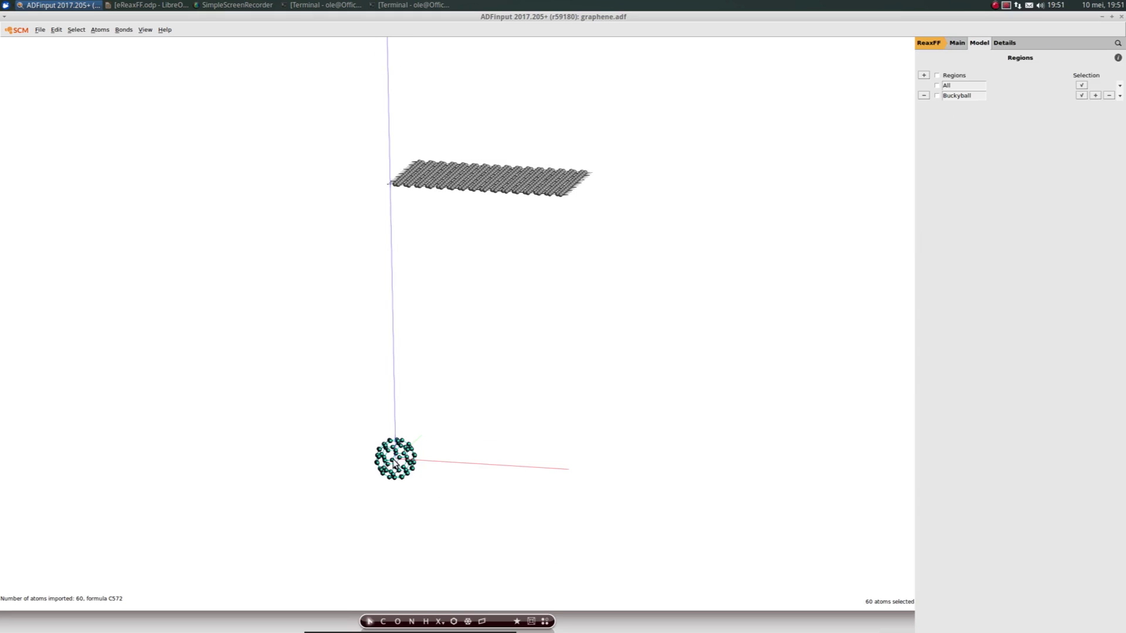
Drag the selected buckyball about 71.9 Å upward, above the graphene sheet
drag(394, 463, 434, 66)
middle_drag(493, 334, 472, 545)
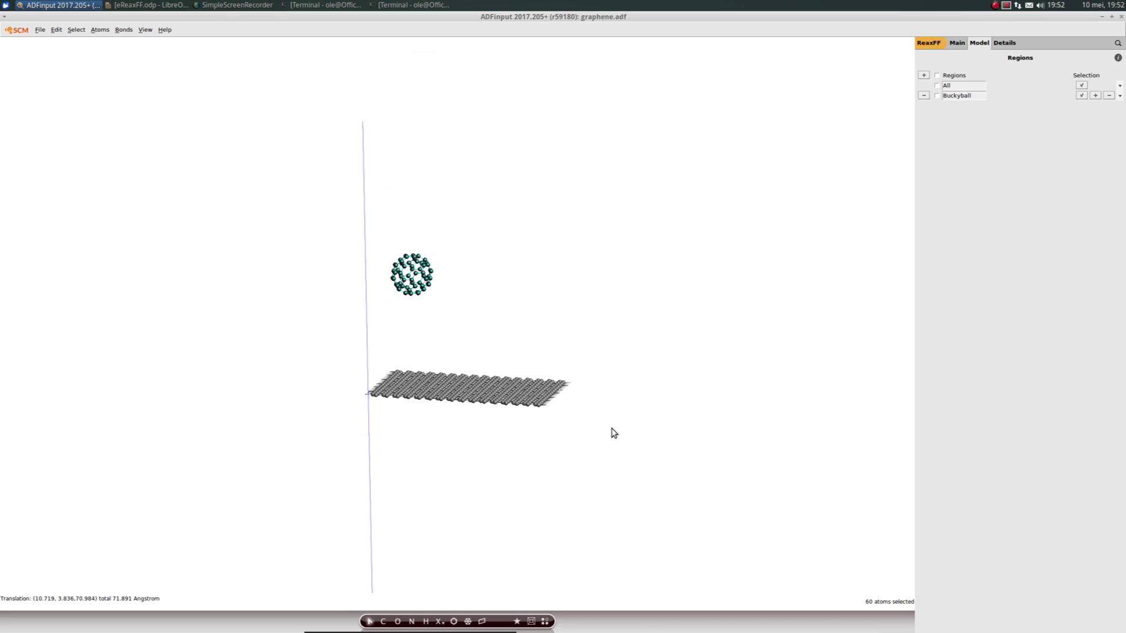
middle_drag(612, 432, 611, 457)
scroll(498, 355, up, 3)
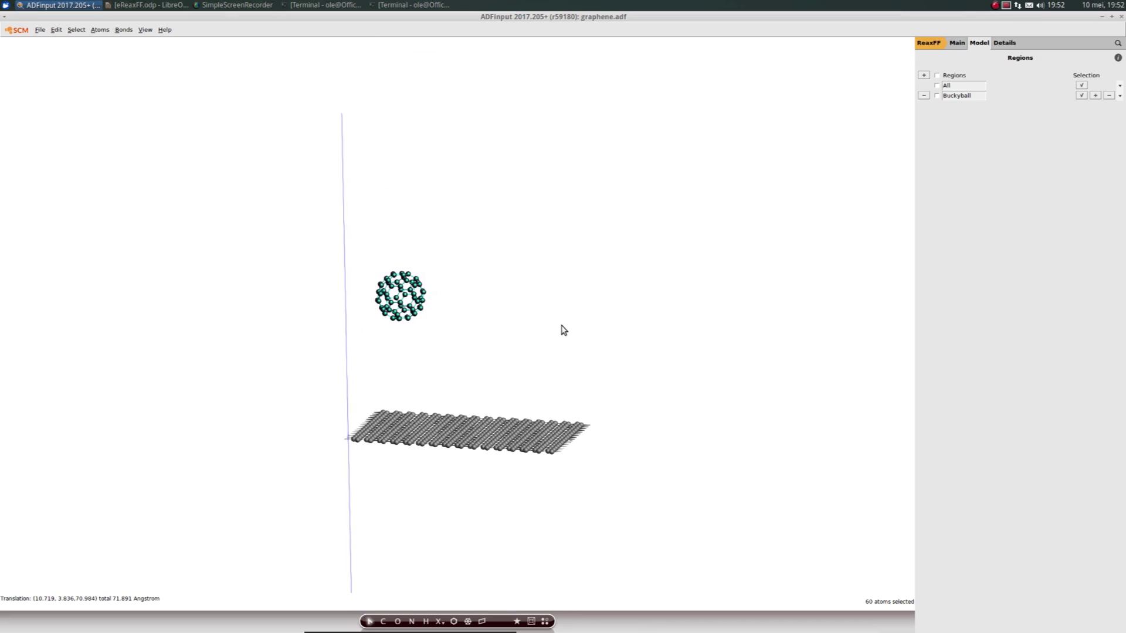
Inspect the arrangement from another angle and reselect all 60 buckyball atoms
click(610, 481)
drag(474, 520, 473, 321)
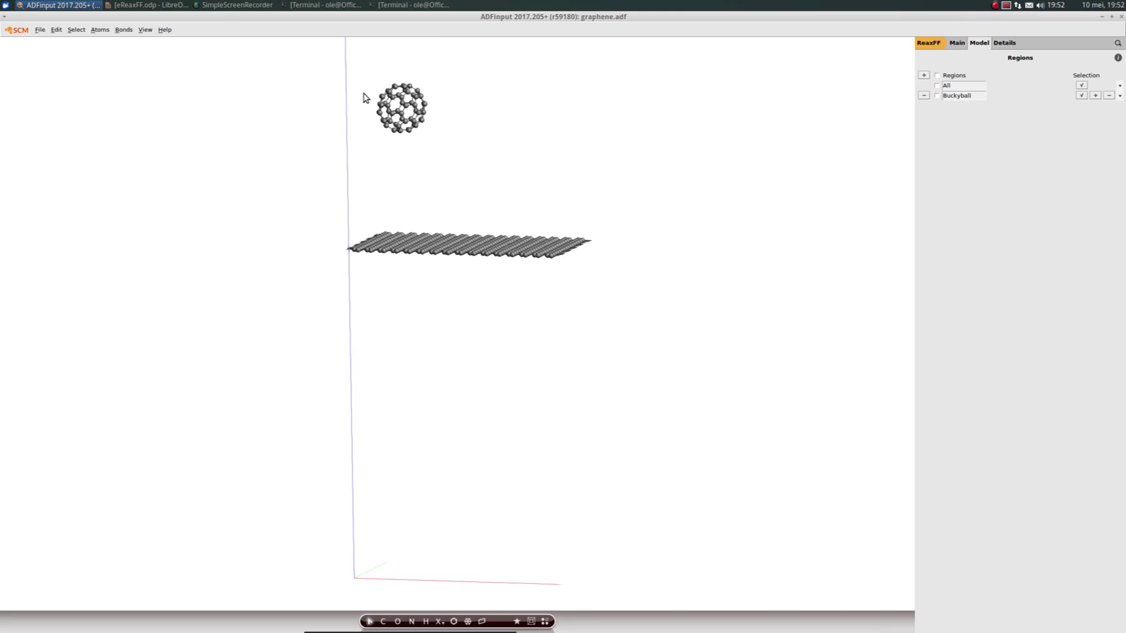
middle_drag(601, 405, 575, 428)
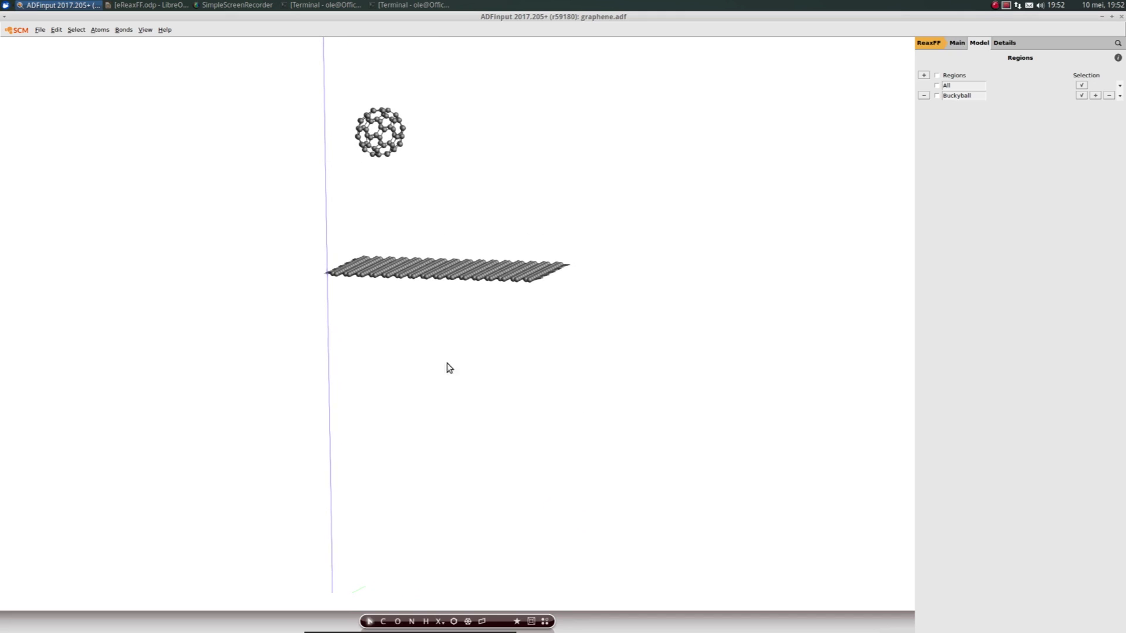
drag(447, 73, 314, 208)
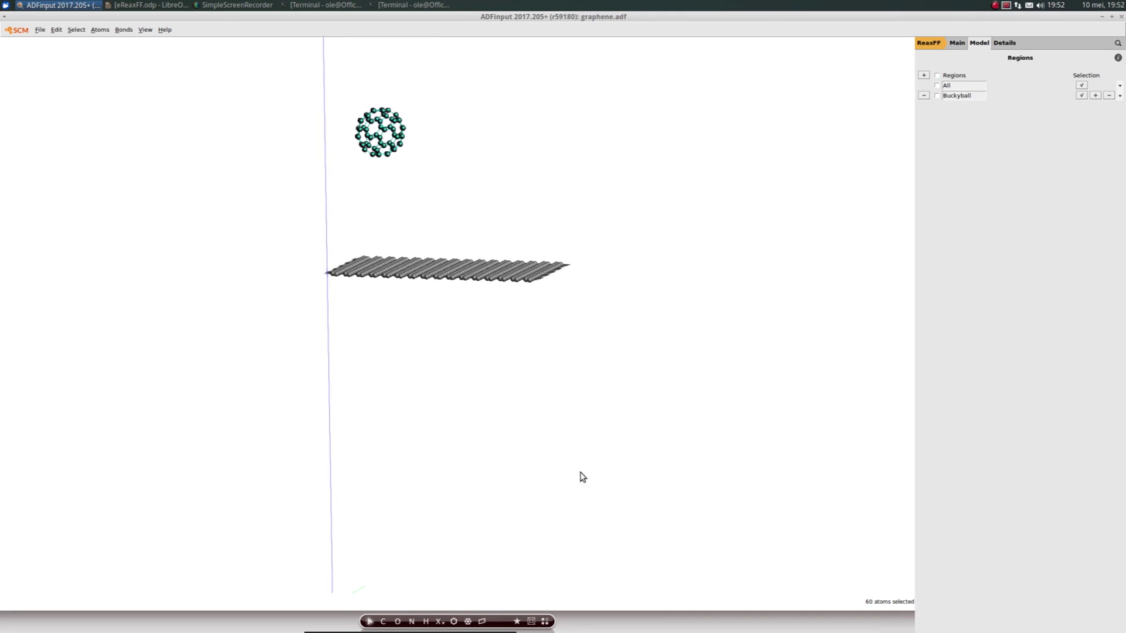
middle_drag(503, 445, 505, 361)
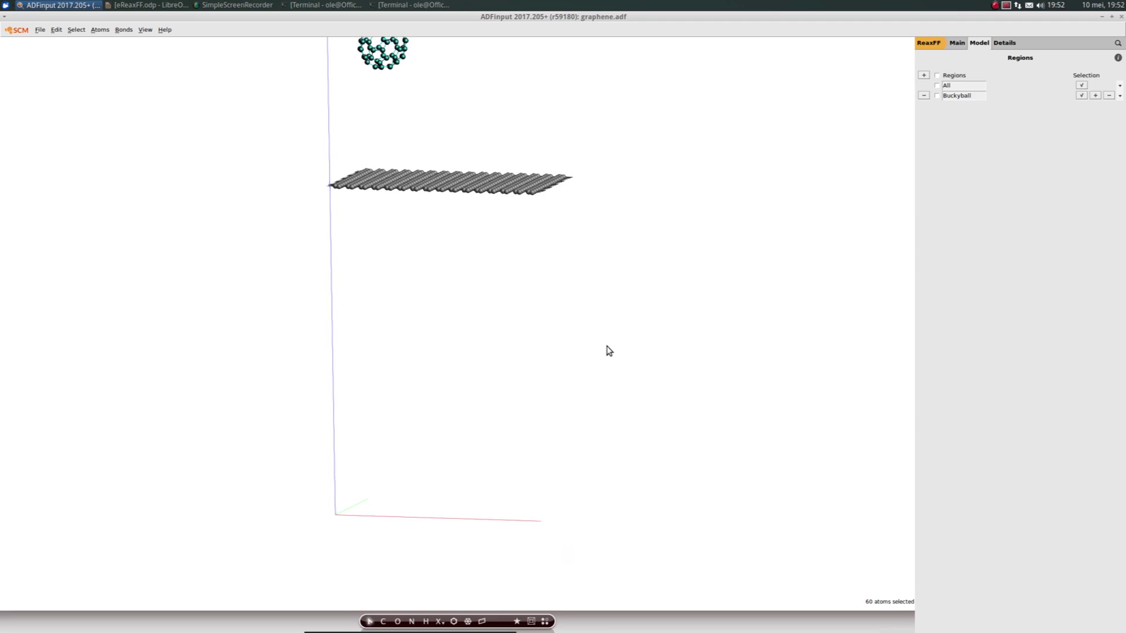
View along the X axis and slide the buckyball over the centre of the sheet
click(145, 30)
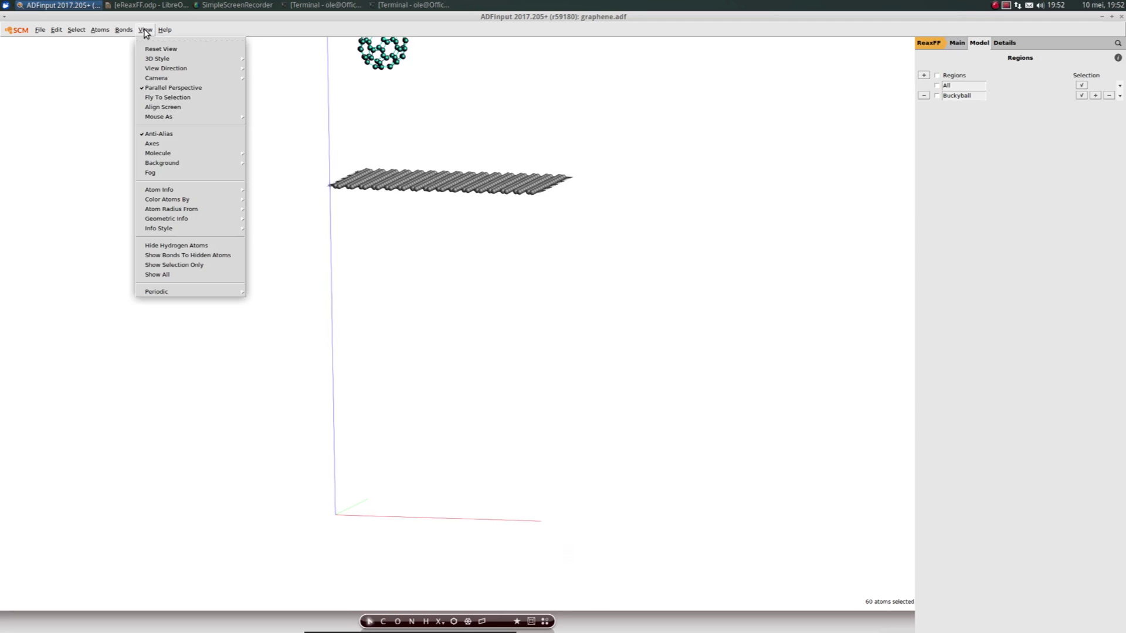
mouse_move(154, 70)
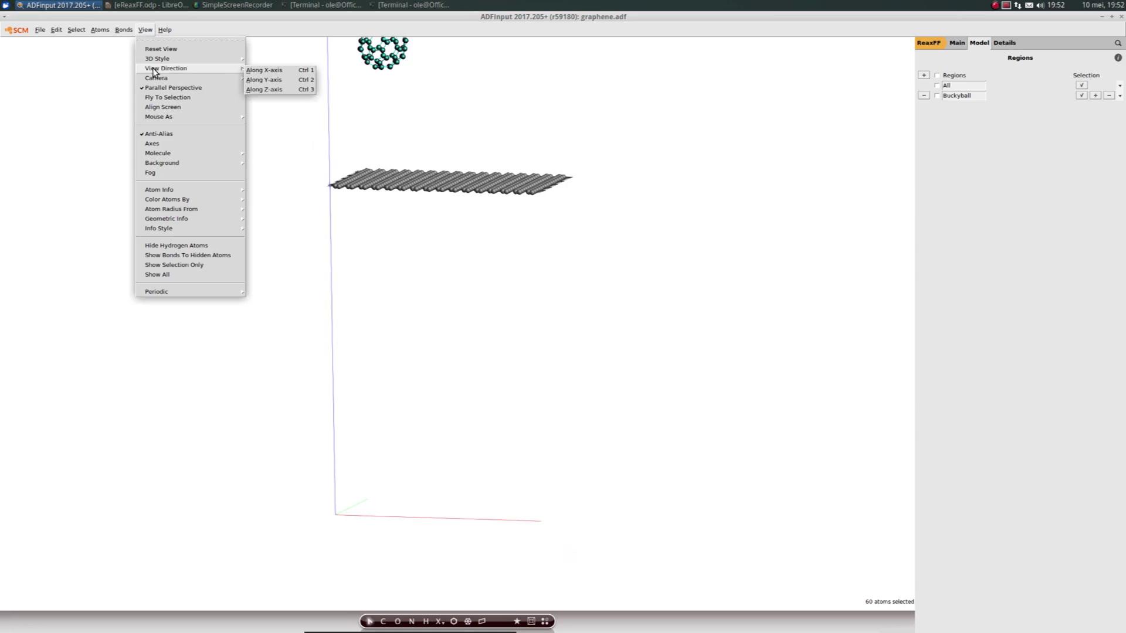
click(274, 73)
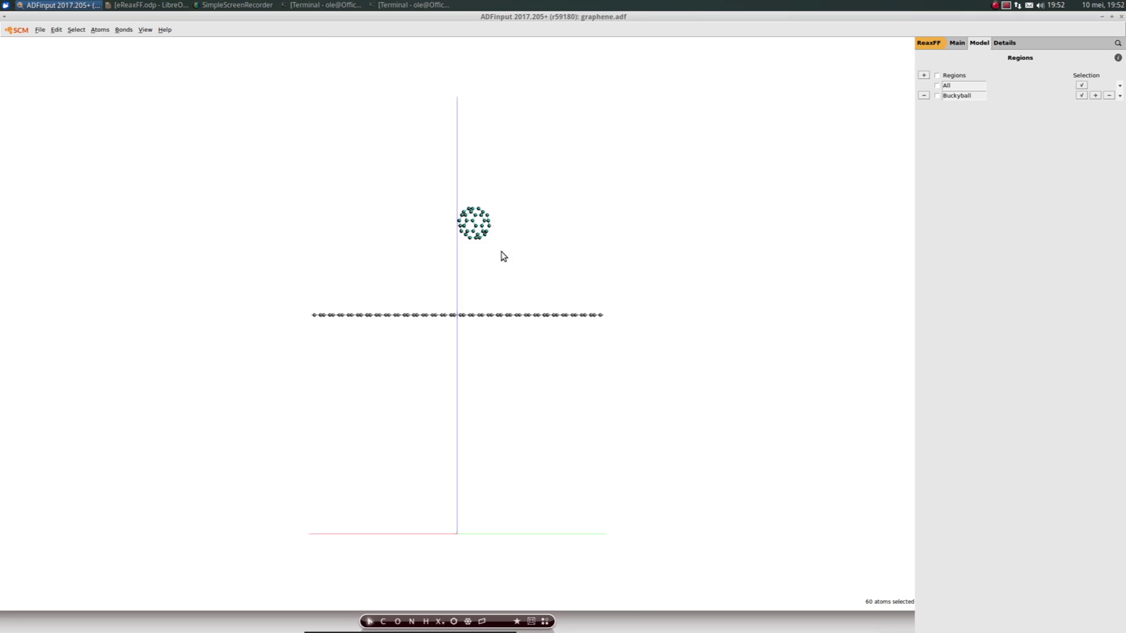
scroll(499, 240, up, 2)
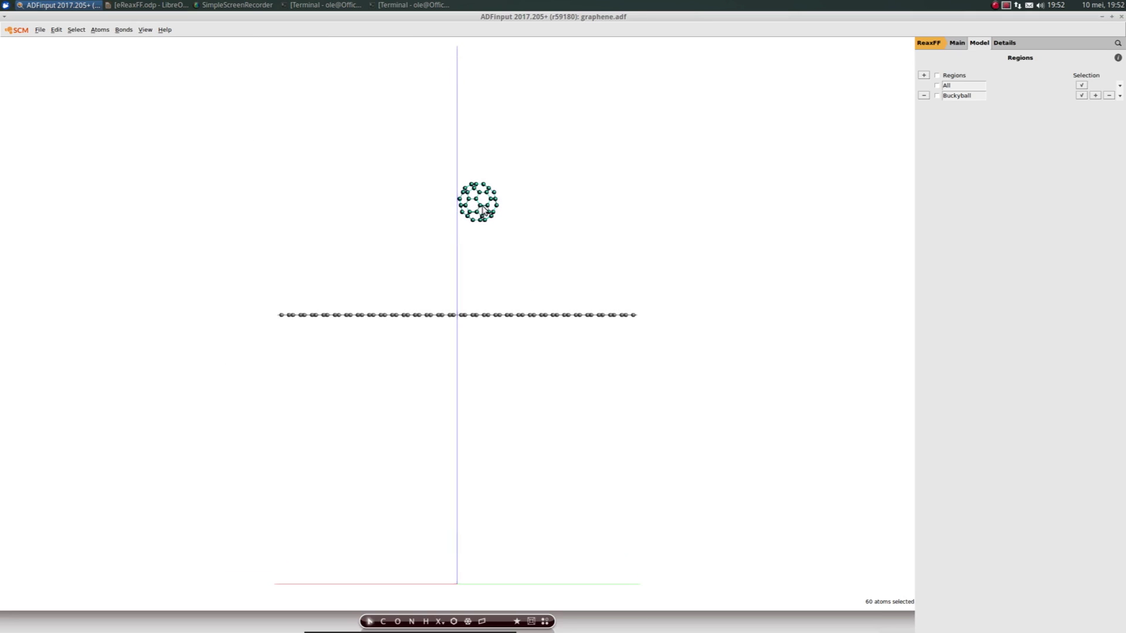
drag(481, 209, 459, 210)
drag(611, 462, 603, 460)
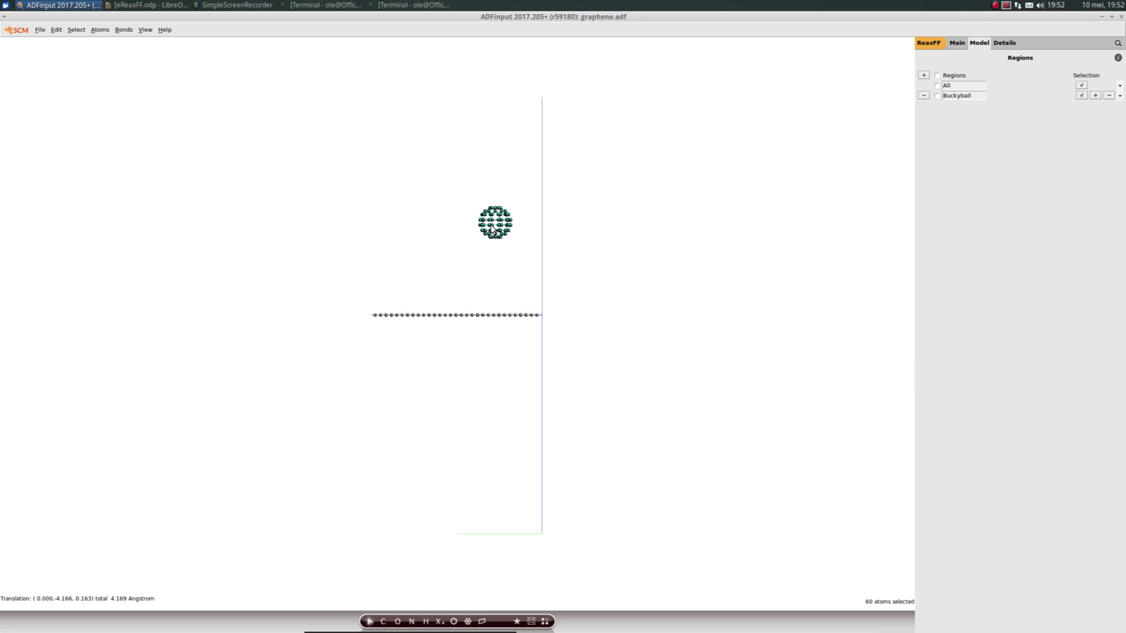
drag(492, 230, 459, 230)
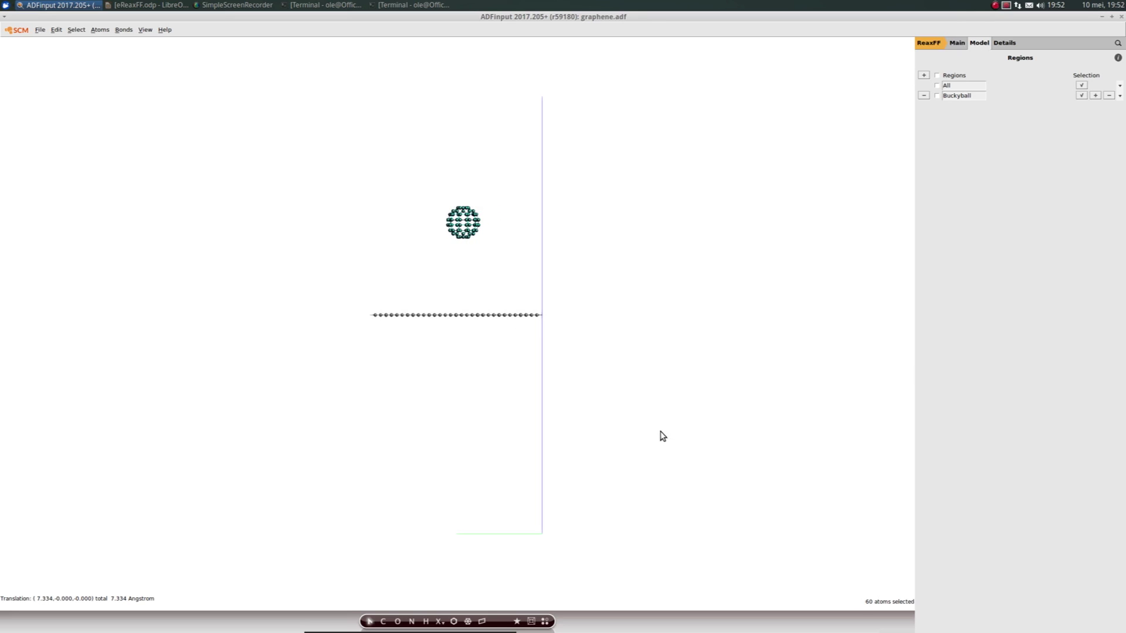
Verify the buckyball's placement from top and side views, then bring up the model settings pages
key(ctrl+r)
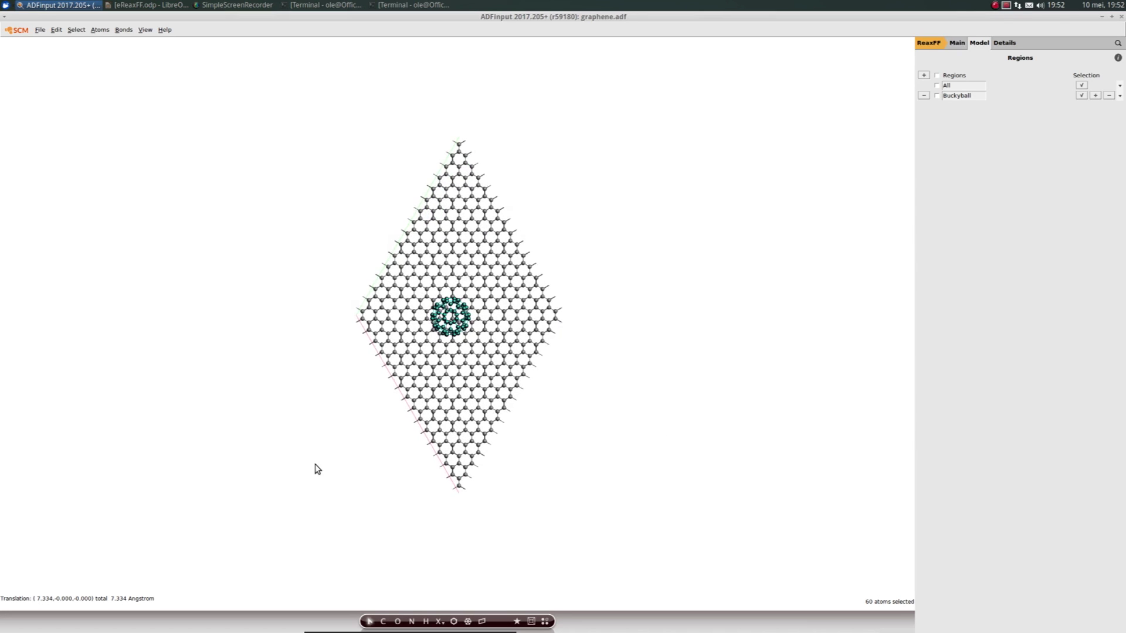
click(317, 468)
drag(319, 534, 334, 309)
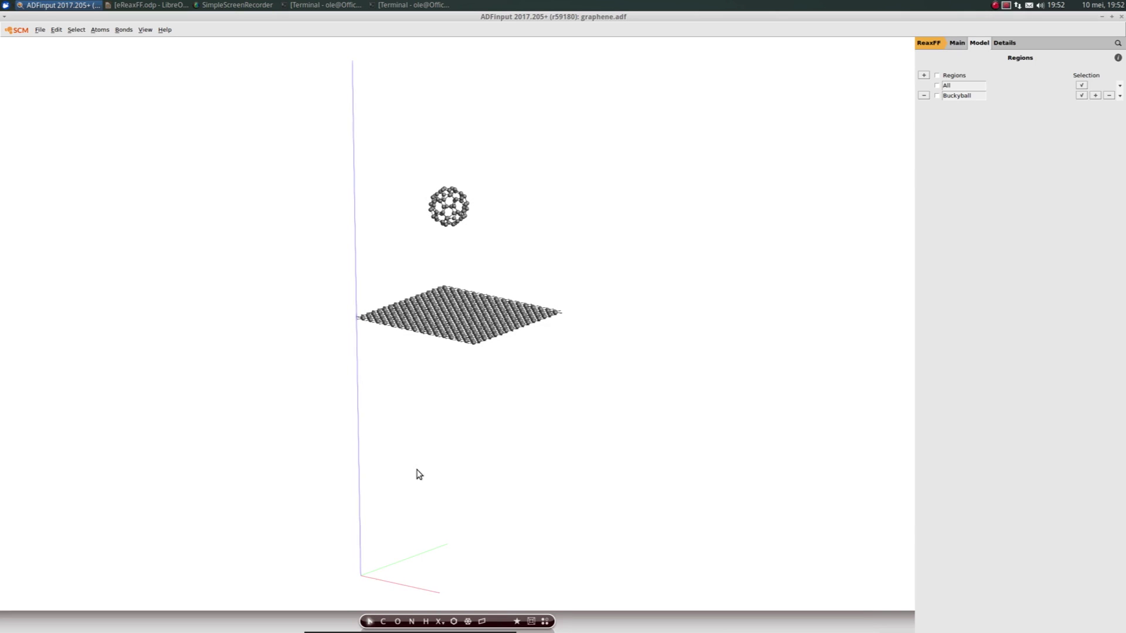
drag(414, 469, 469, 277)
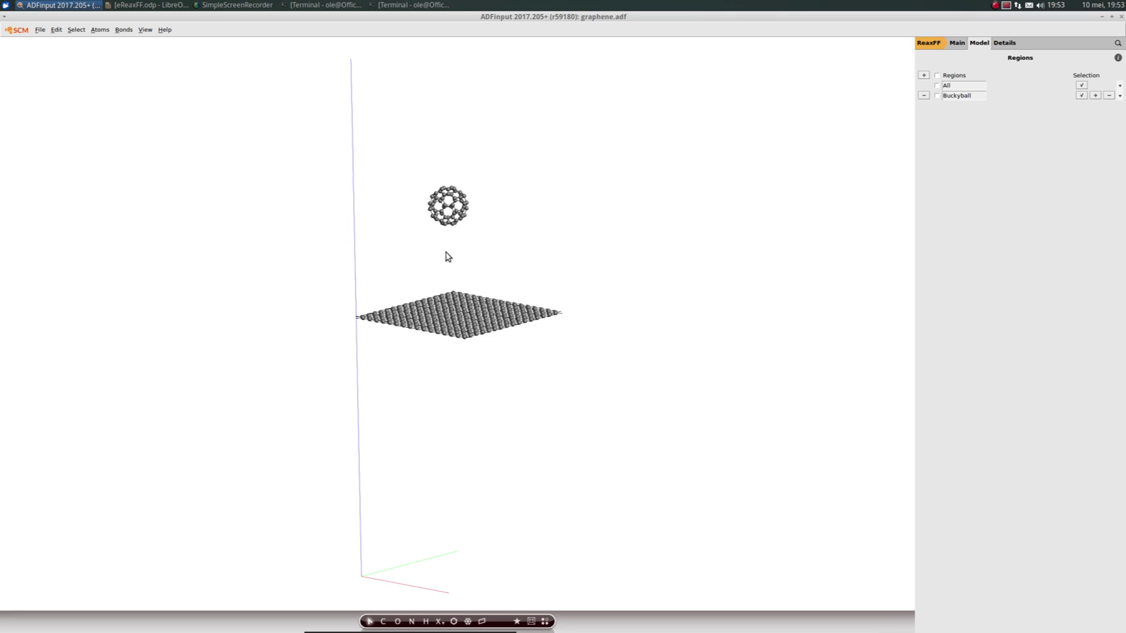
mouse_move(628, 401)
mouse_down()
mouse_move(608, 406)
mouse_move(613, 418)
mouse_move(633, 404)
mouse_move(626, 422)
mouse_up()
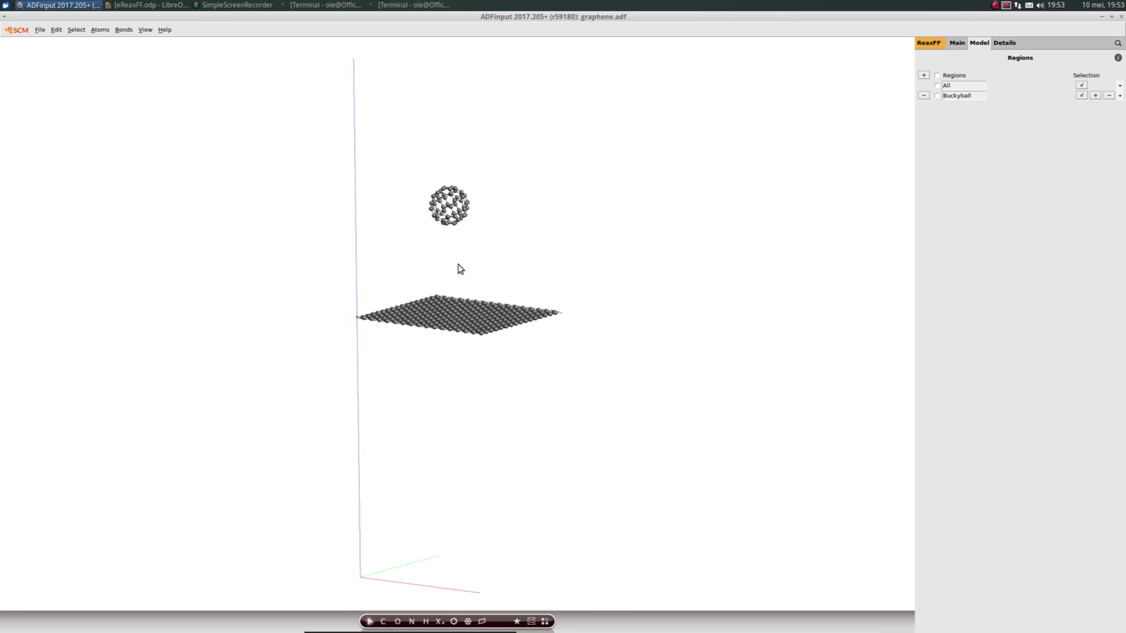
mouse_move(485, 475)
mouse_down()
mouse_move(498, 467)
mouse_move(485, 473)
mouse_move(486, 493)
mouse_up()
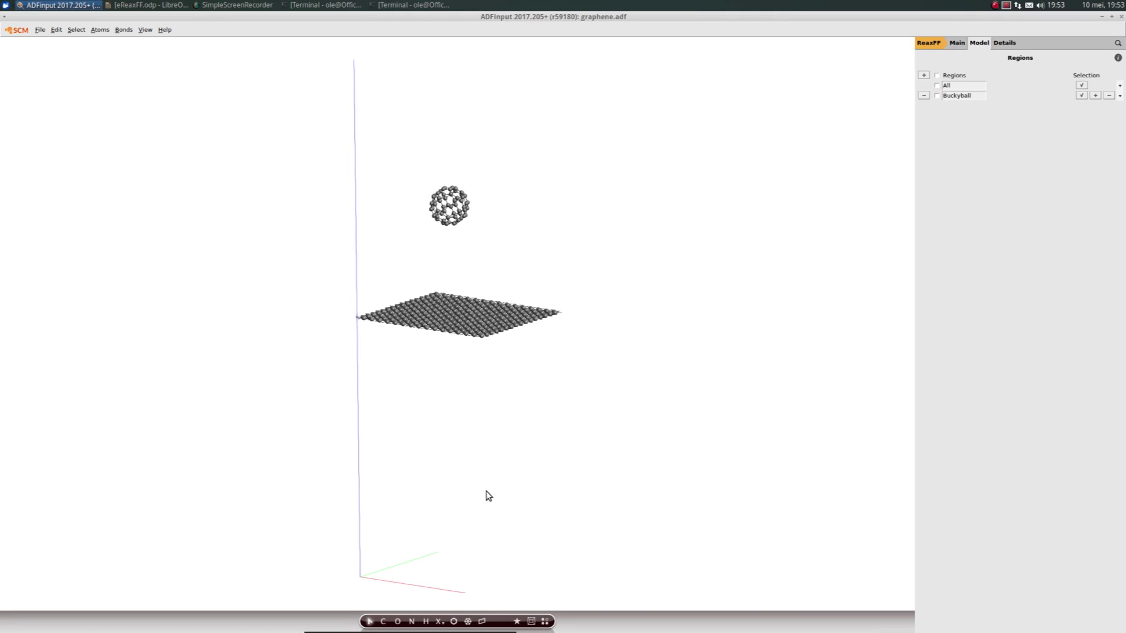
click(980, 42)
Set the Molecule Gun's 'Add molecules from' to the Buckyball region
click(991, 82)
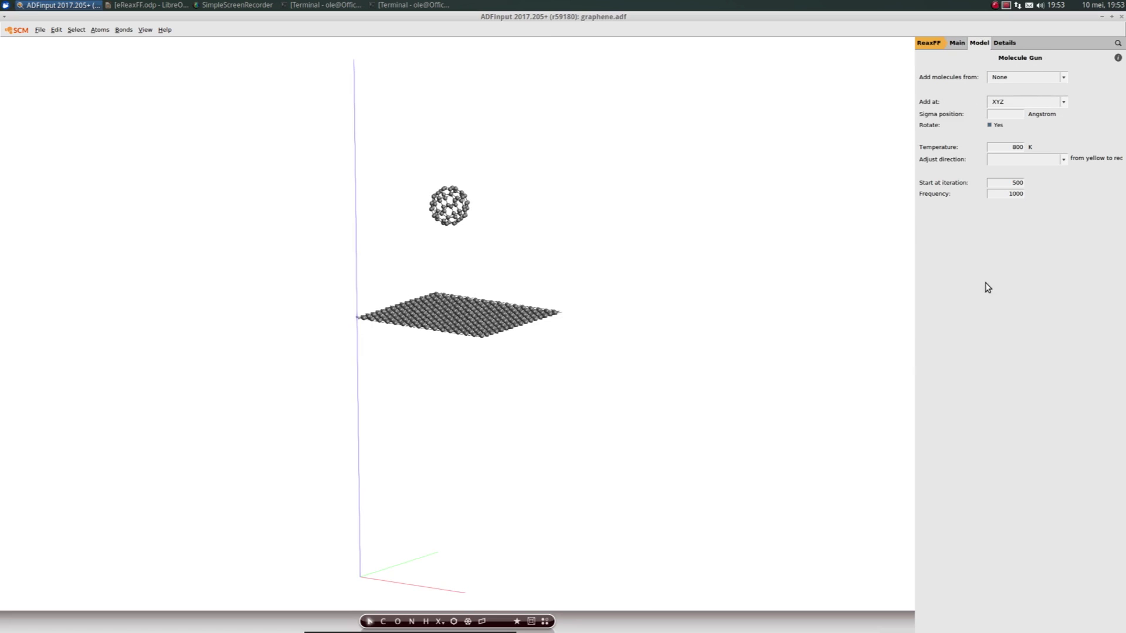
click(1063, 79)
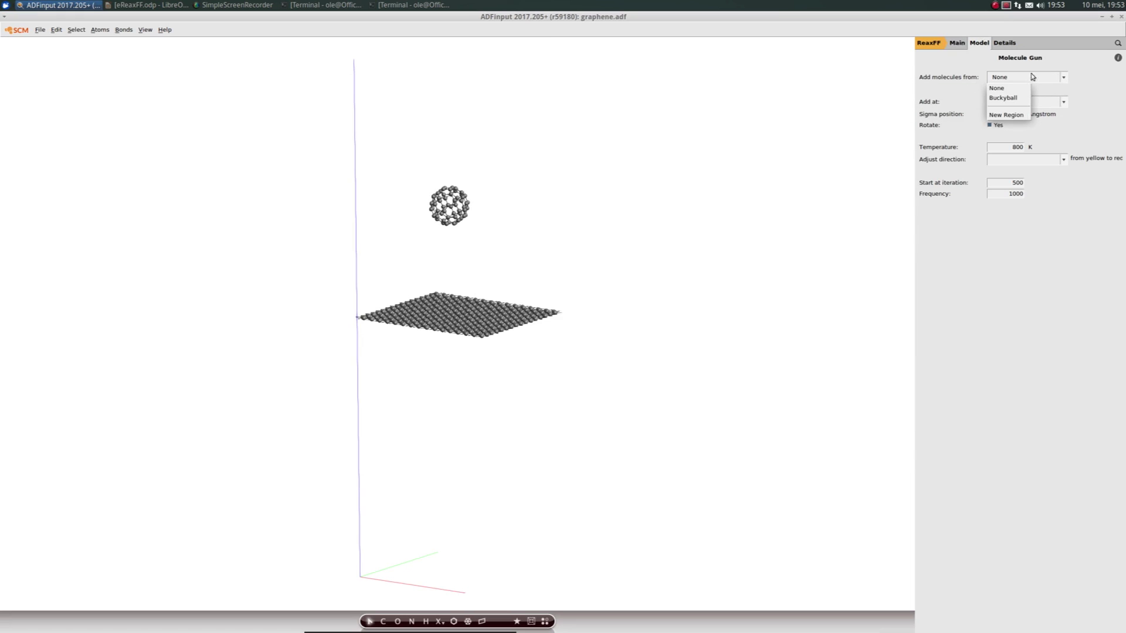
click(1004, 98)
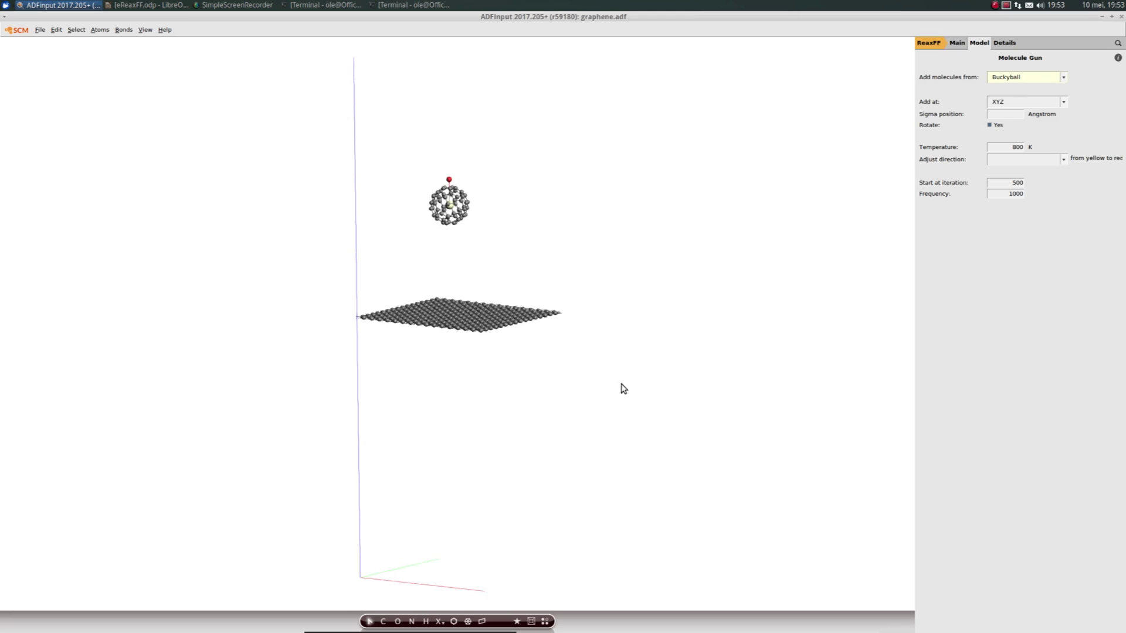
drag(624, 383, 621, 370)
scroll(478, 211, up, 5)
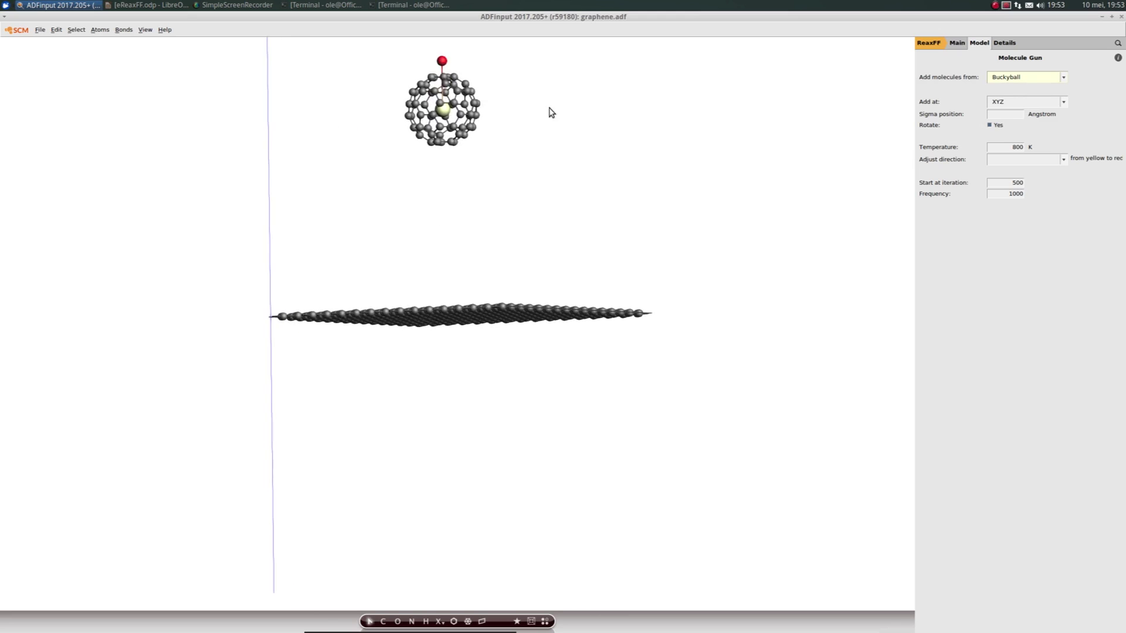
middle_drag(551, 112, 581, 264)
scroll(580, 264, up, 2)
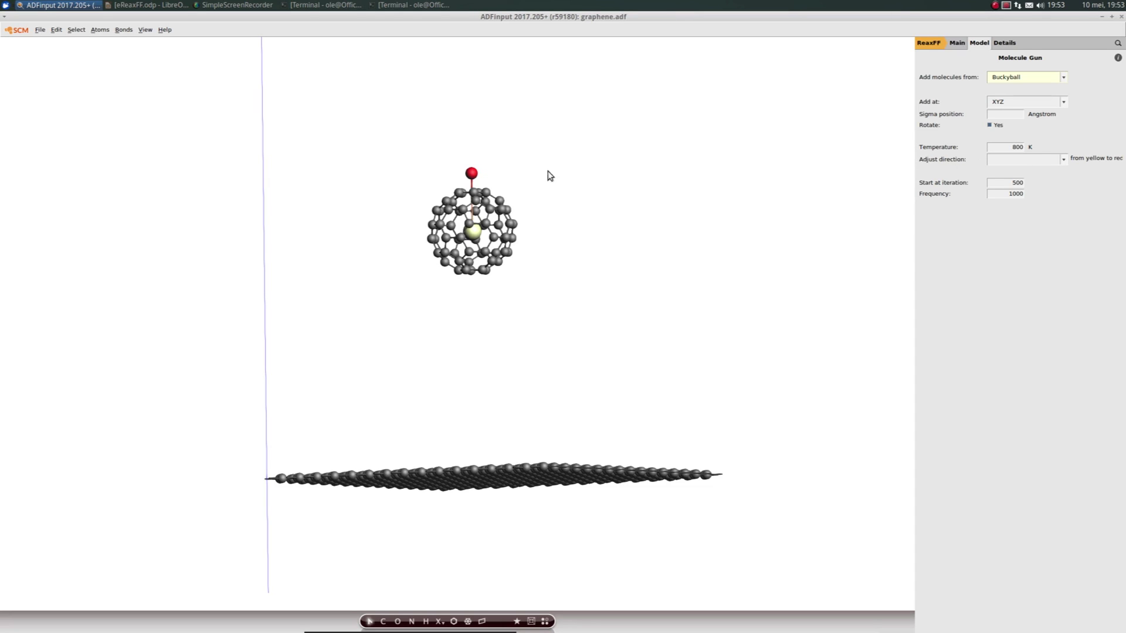
Shift the red direction marker atom slightly right to tilt the gun direction
click(472, 176)
mouse_move(472, 175)
mouse_down()
mouse_move(499, 175)
mouse_move(487, 167)
mouse_up()
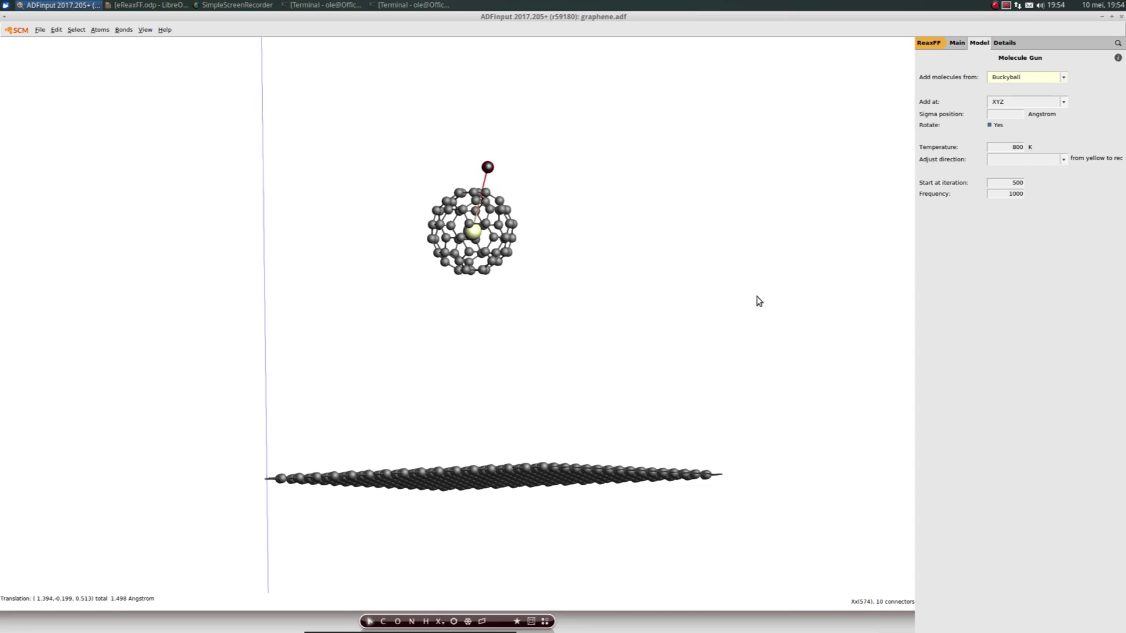
click(645, 327)
drag(531, 322, 495, 395)
mouse_move(440, 334)
mouse_down()
mouse_move(412, 352)
mouse_move(439, 330)
mouse_up()
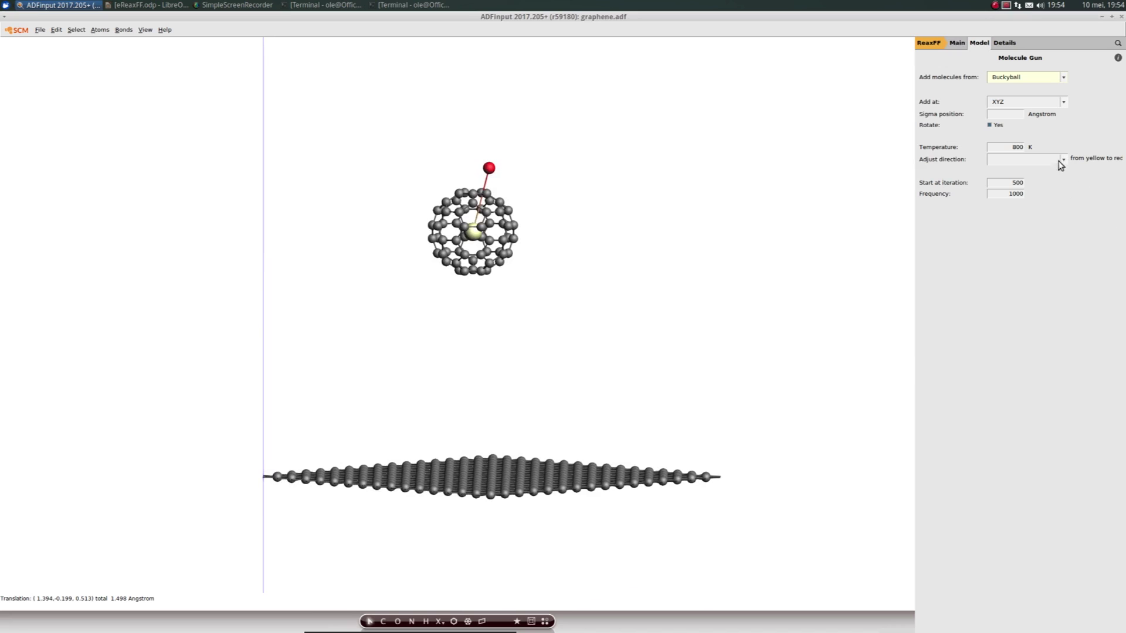
Set the gun direction to -Z and drag its red marker down just above the graphene
click(1063, 161)
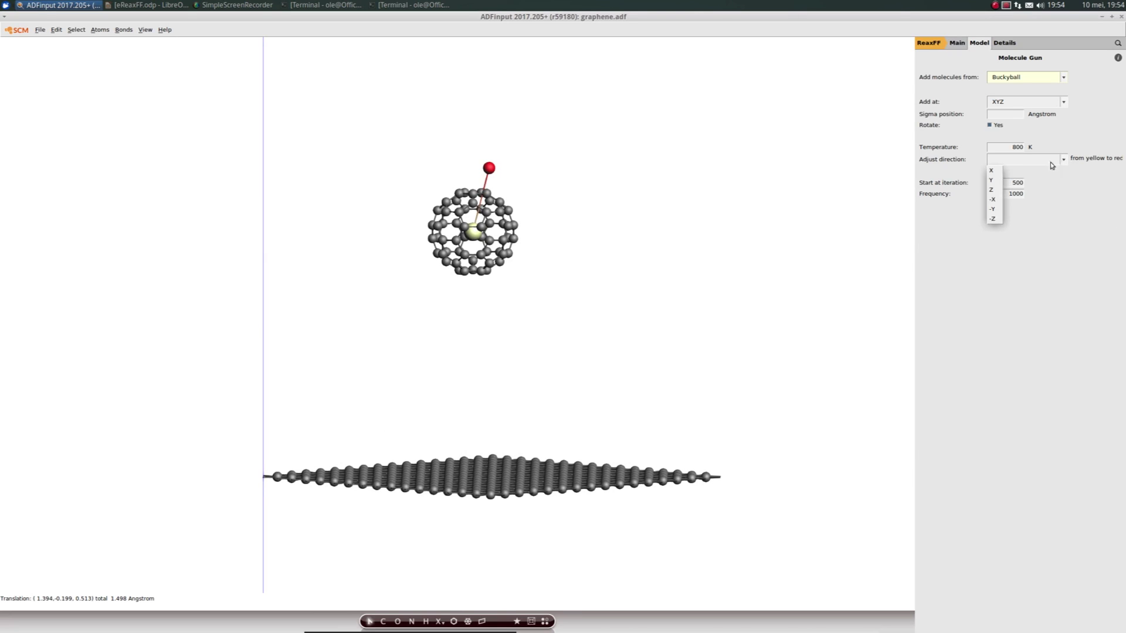
click(992, 219)
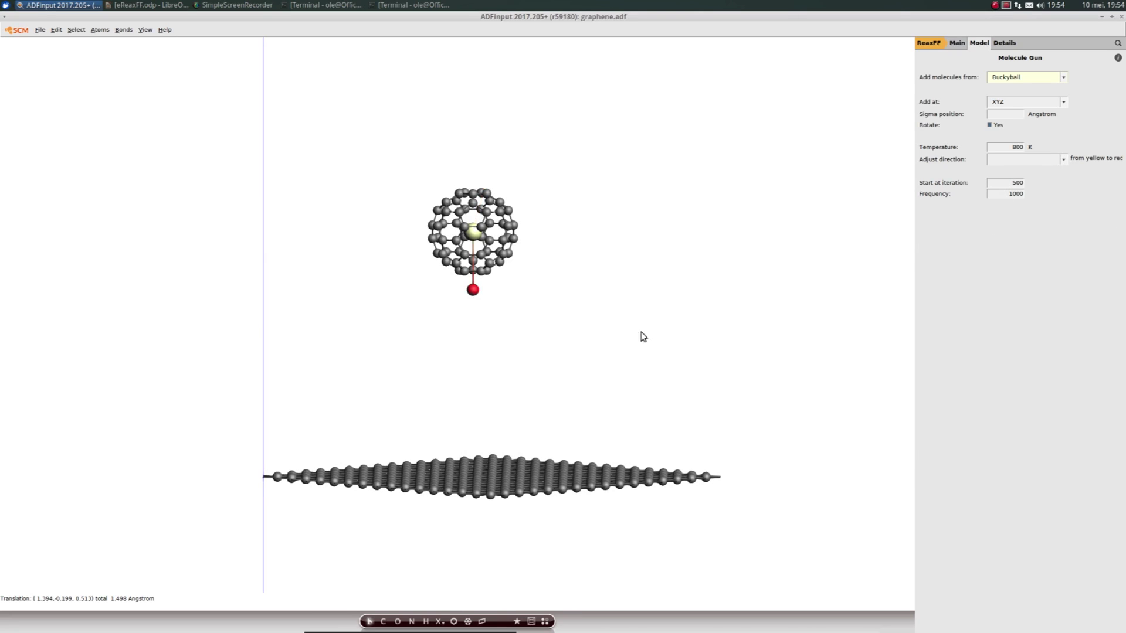
drag(586, 340, 514, 333)
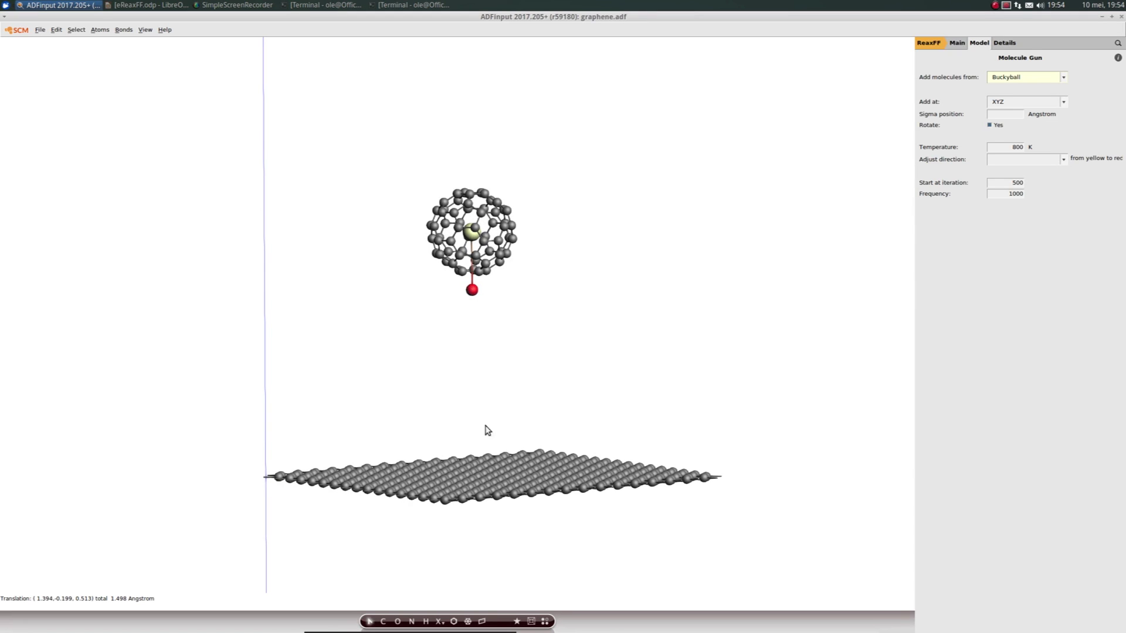
mouse_move(554, 544)
mouse_down()
mouse_move(550, 561)
mouse_move(550, 533)
mouse_move(535, 545)
mouse_move(539, 535)
mouse_up()
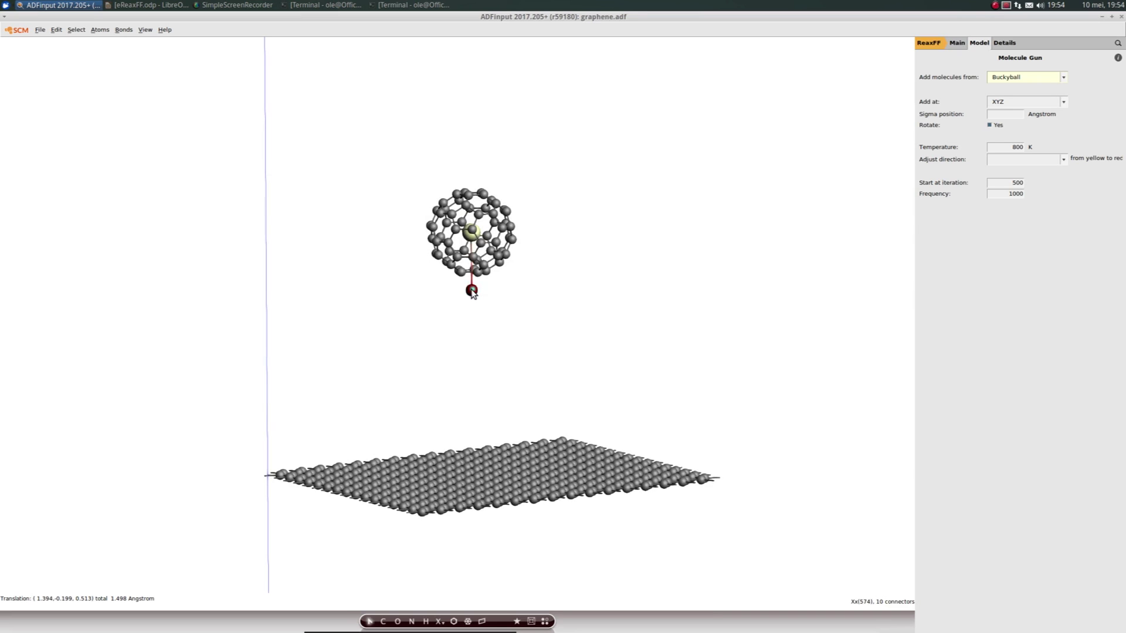
drag(471, 291, 493, 444)
drag(557, 557, 663, 501)
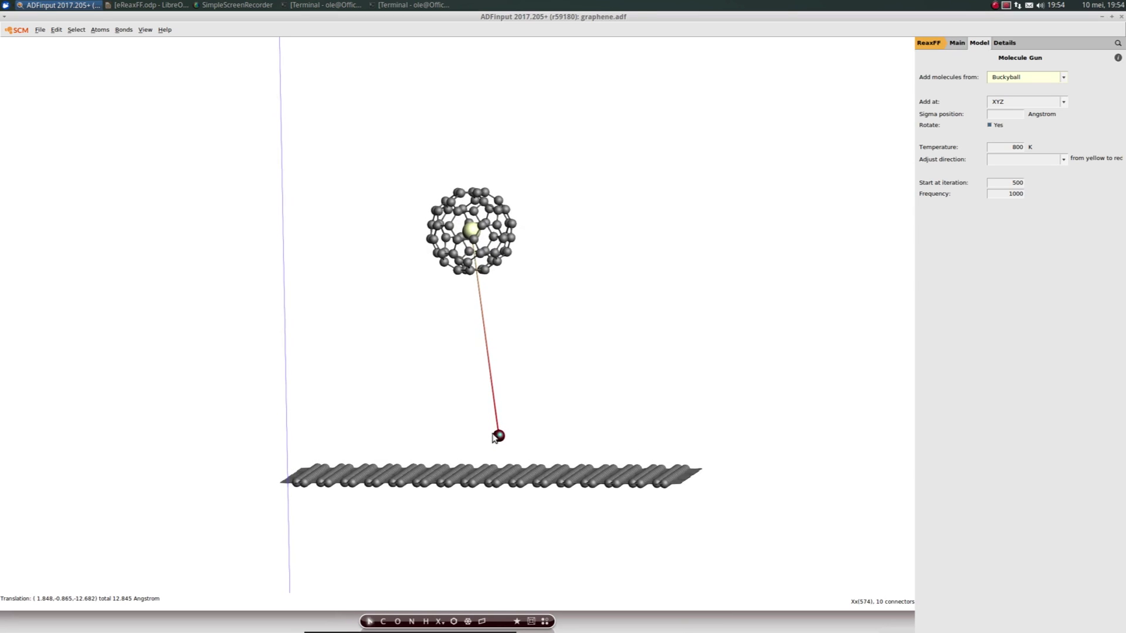
drag(504, 437, 513, 436)
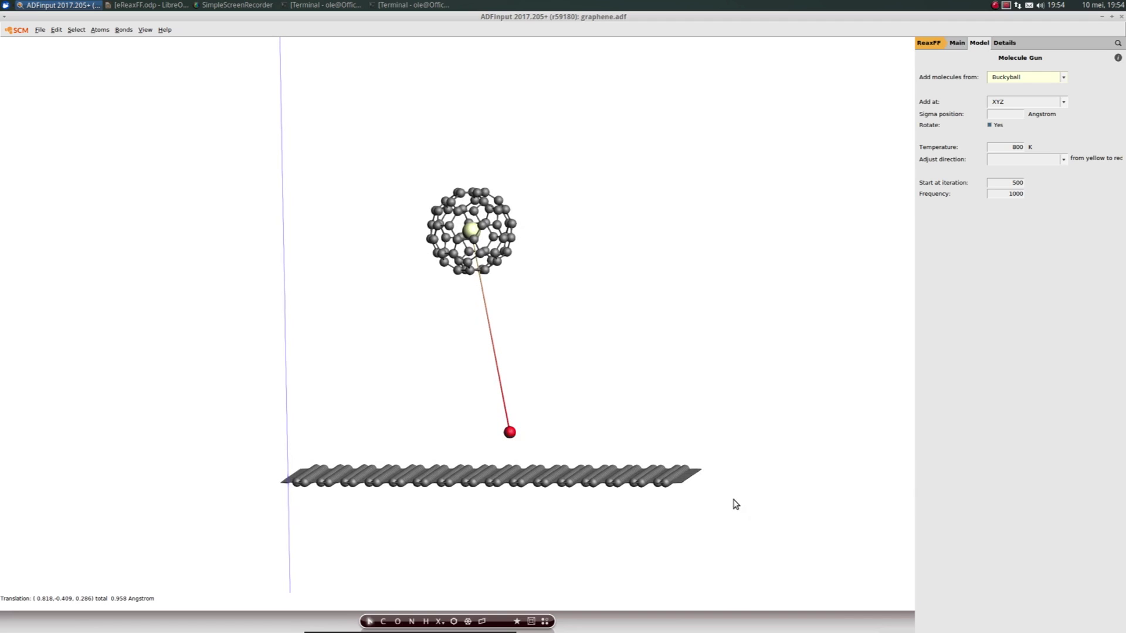
key(ctrl+r)
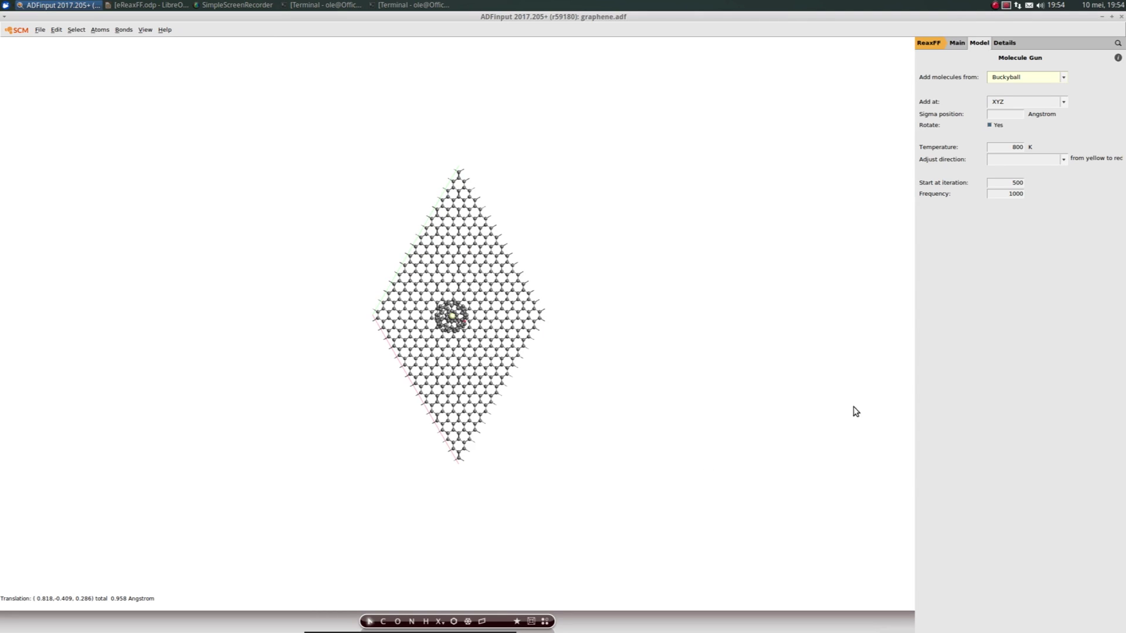
Set the molecule-gun temperature to 40000 K, adjust the start iteration and set frequency 10000
drag(1009, 146, 1050, 145)
text(40000)
drag(593, 410, 604, 164)
scroll(528, 371, up, 4)
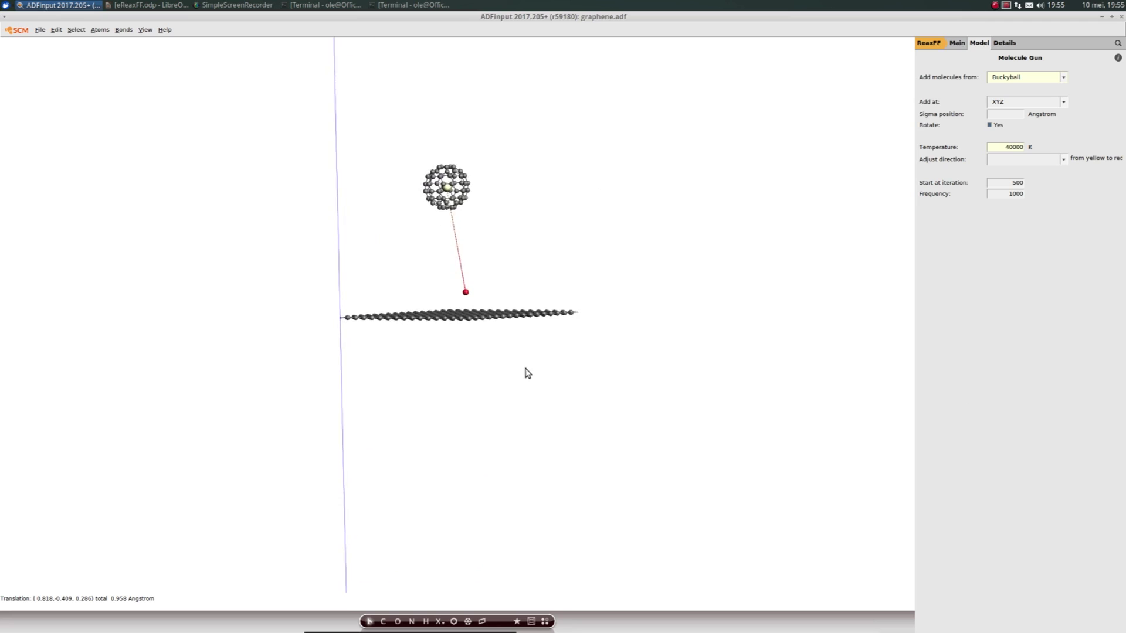
middle_drag(528, 372, 512, 444)
scroll(509, 455, up, 1)
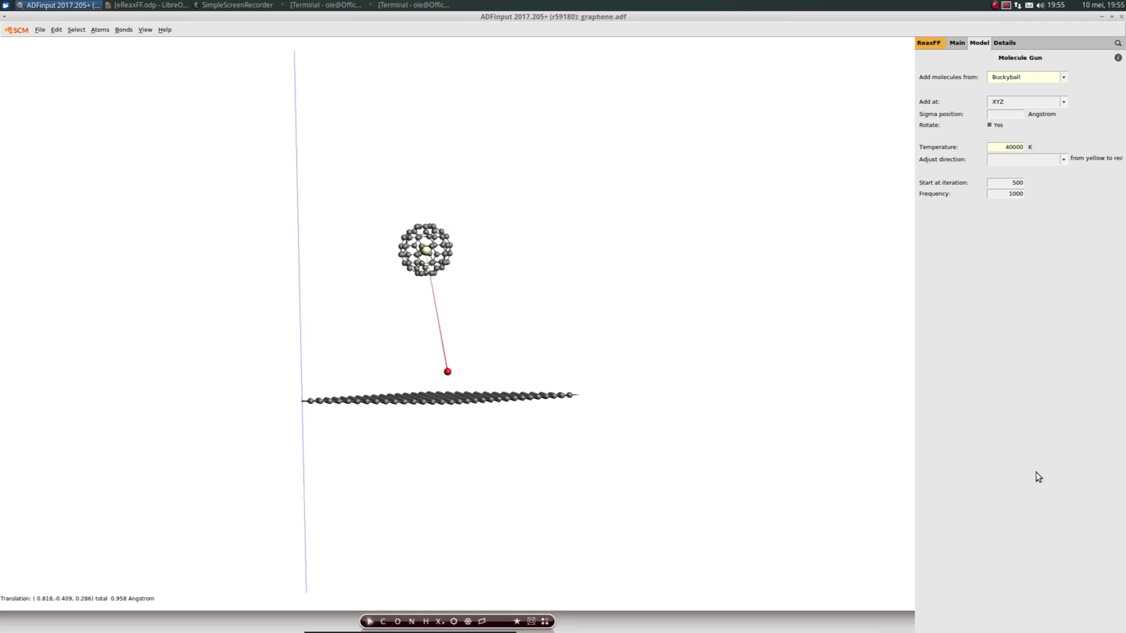
mouse_move(543, 490)
mouse_down()
mouse_move(542, 517)
mouse_move(540, 484)
mouse_move(540, 498)
mouse_up()
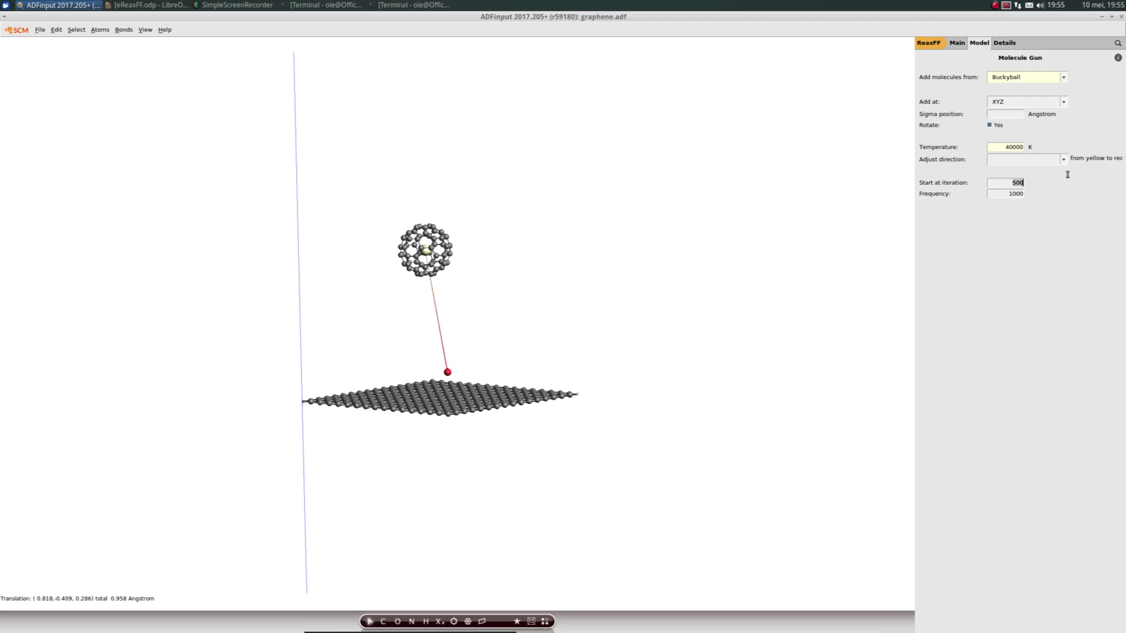
text(2)
text(0)
Save the setup via Save As as buckyball_shoot.adf, overwriting the existing file
click(957, 43)
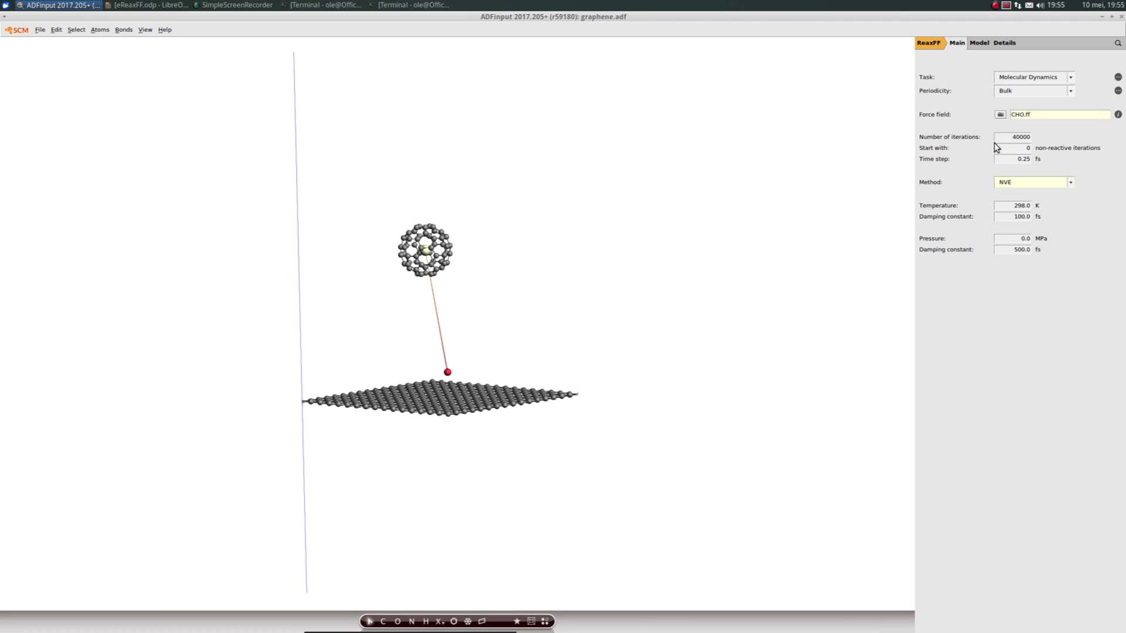
drag(591, 270, 541, 270)
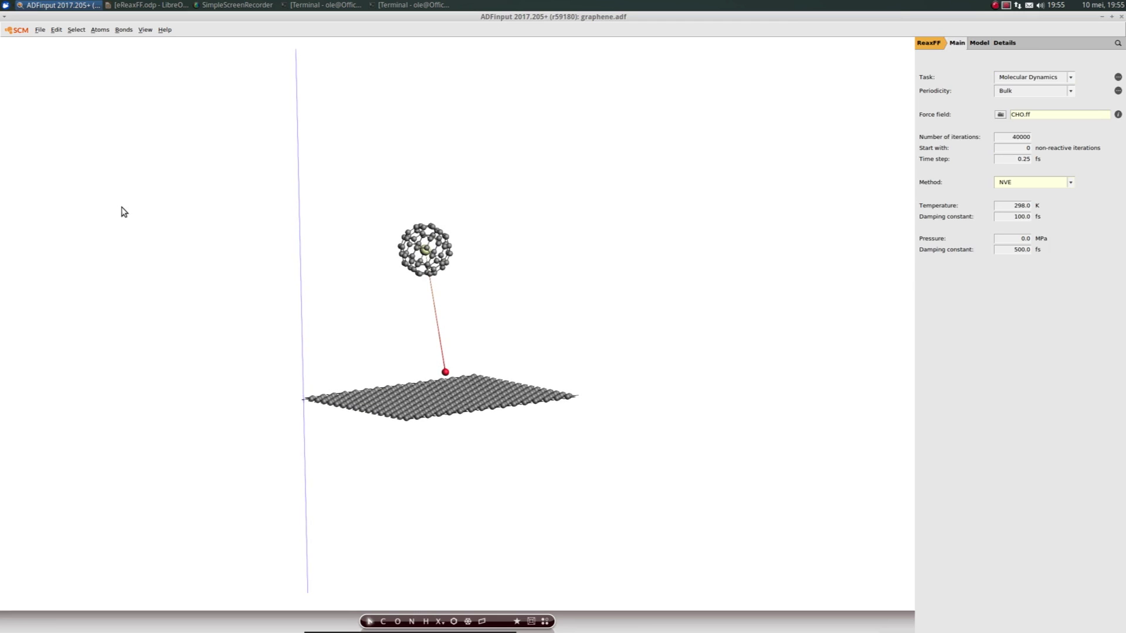
click(40, 30)
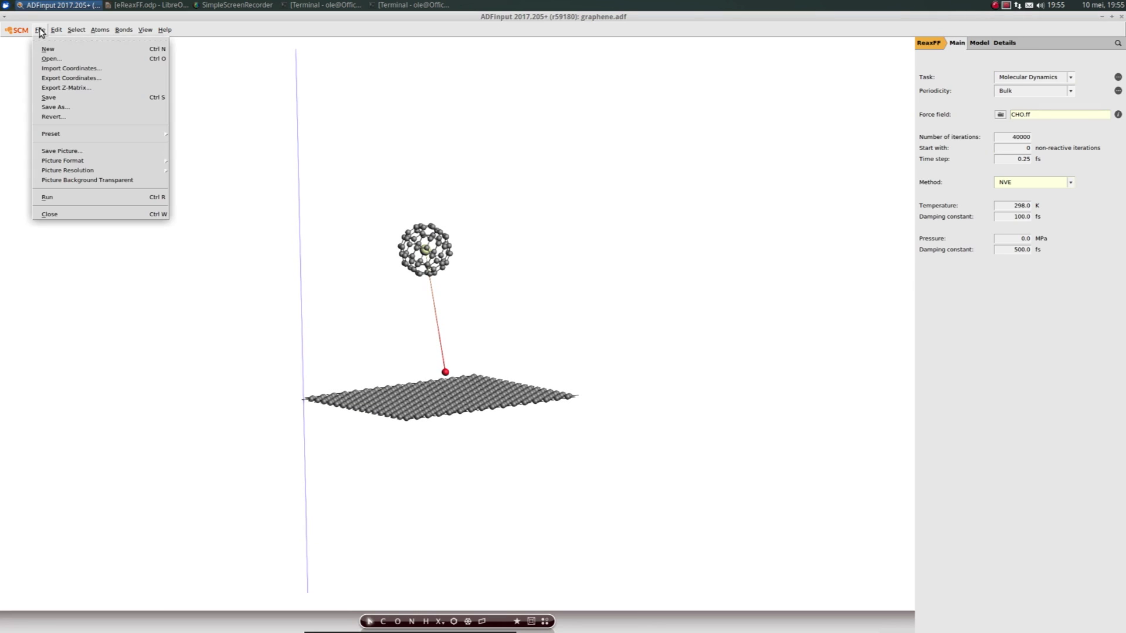
click(61, 107)
click(549, 279)
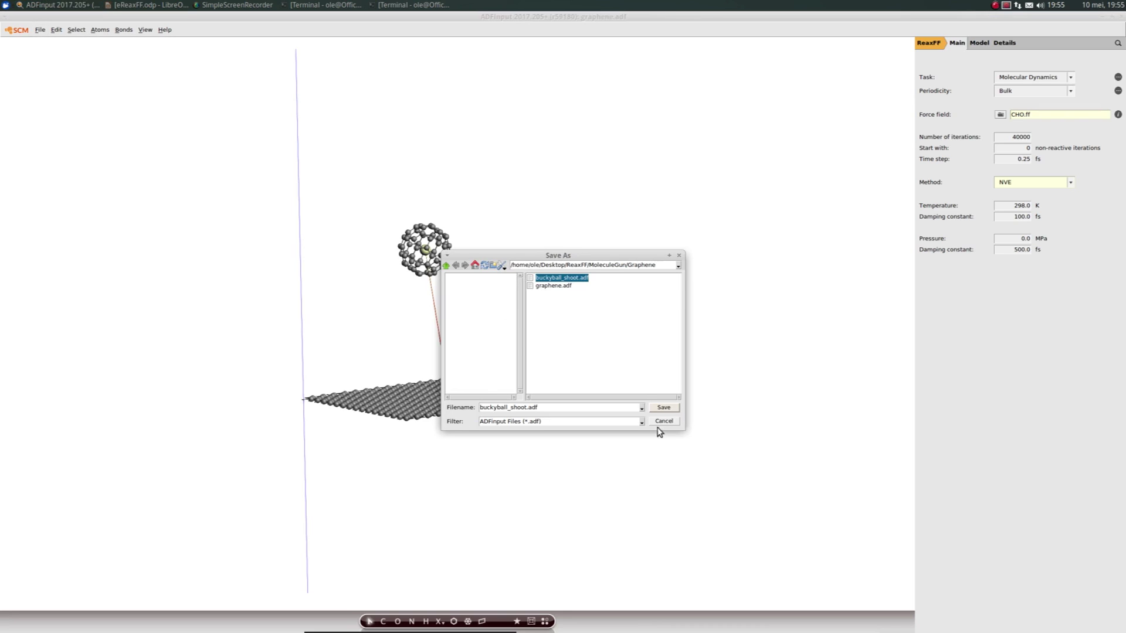
click(659, 408)
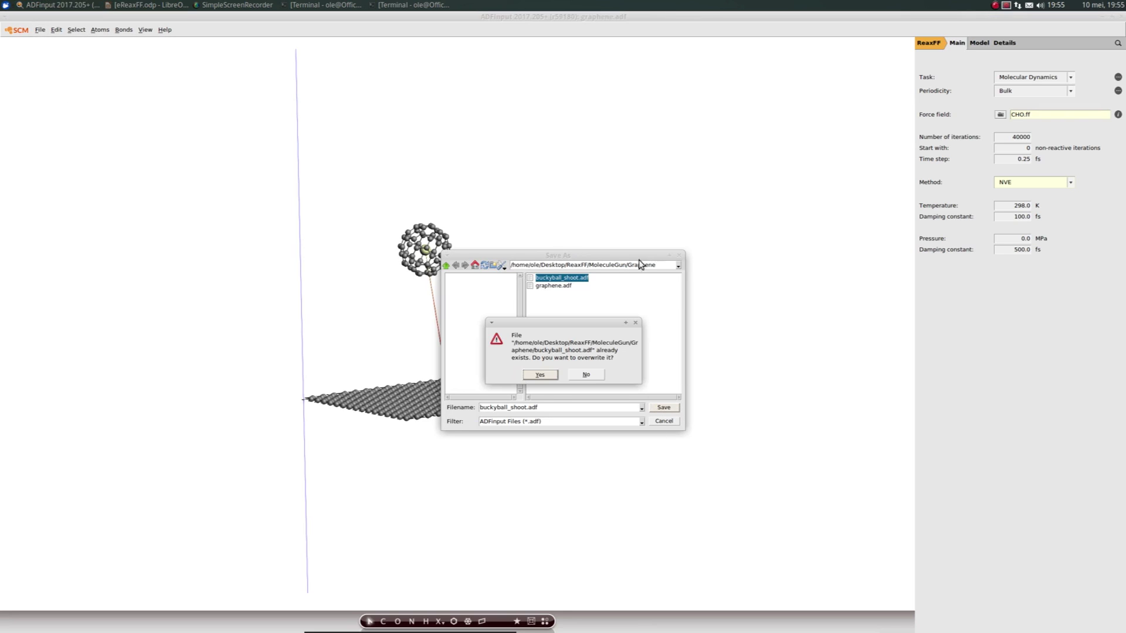
click(540, 374)
drag(633, 347, 195, 289)
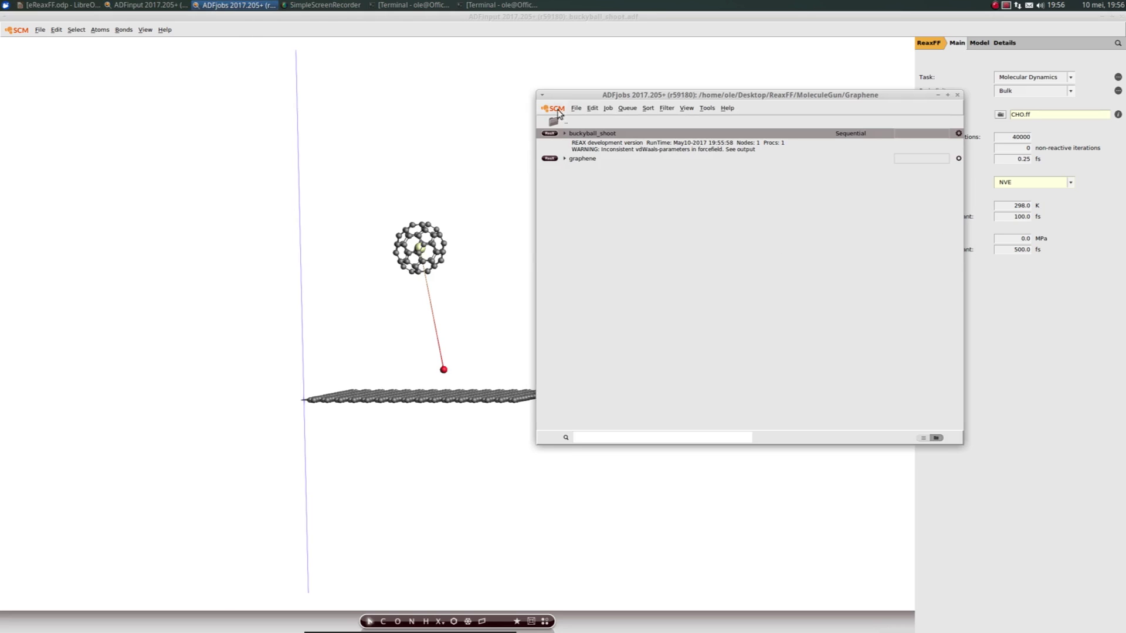
Open the buckyball_shoot trajectory with SCM > Movie, maximized, and tilt the graphene into view
click(554, 110)
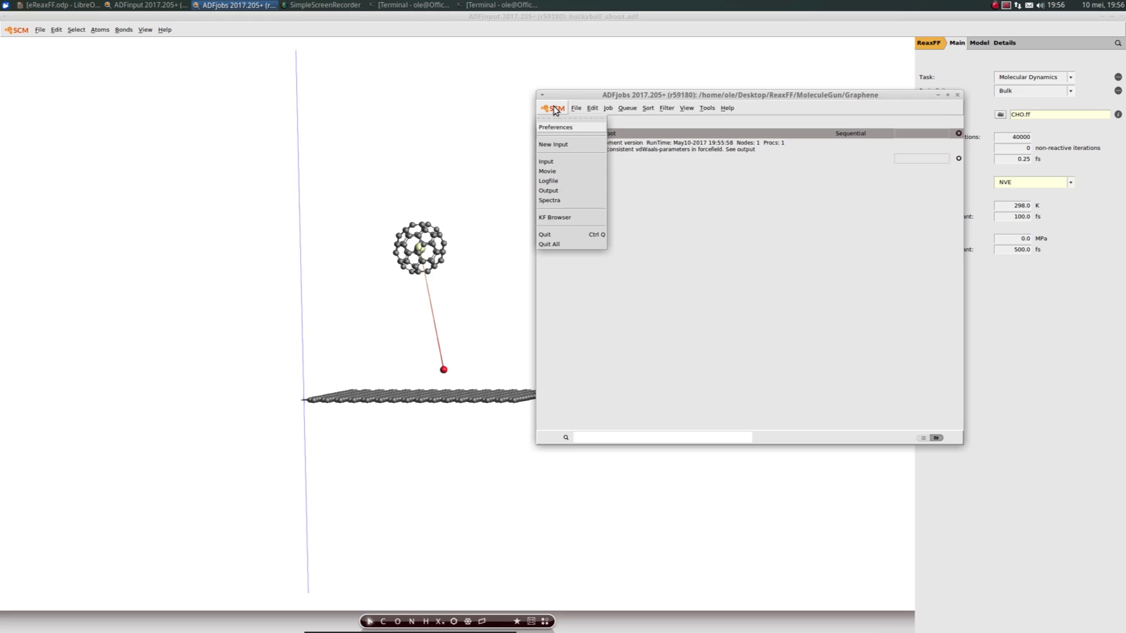
click(554, 164)
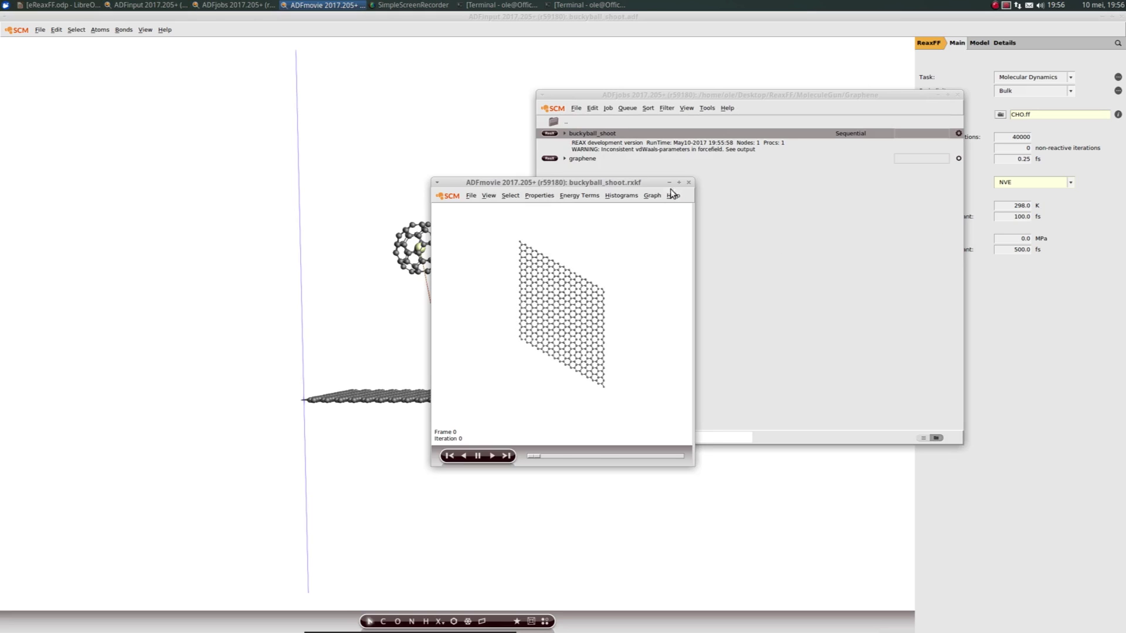
click(679, 183)
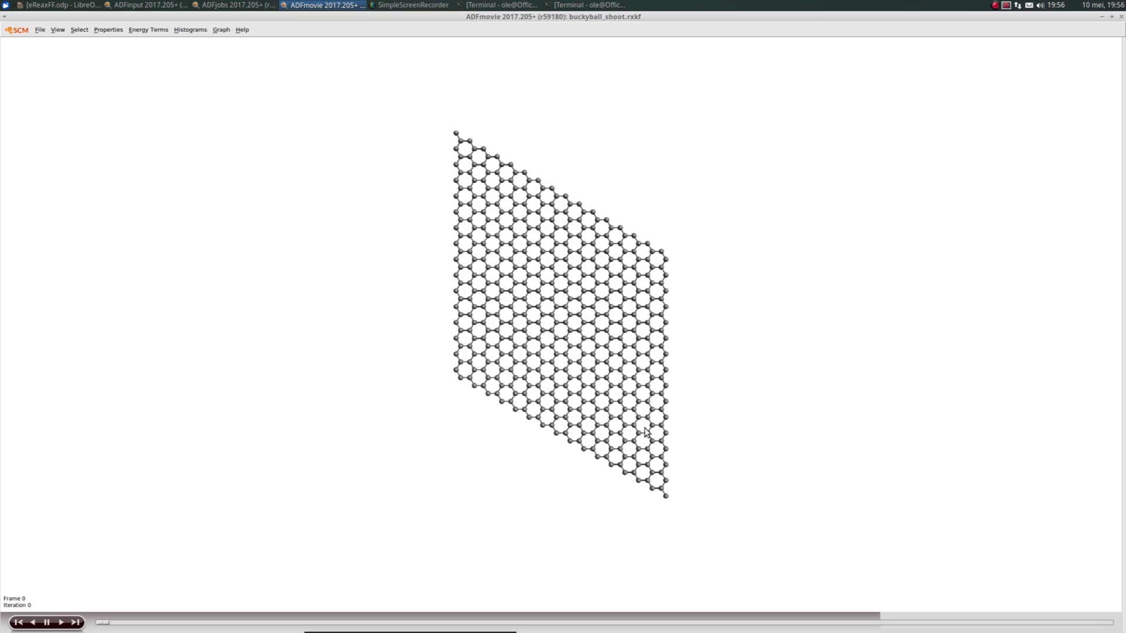
drag(742, 518, 910, 283)
drag(621, 457, 560, 498)
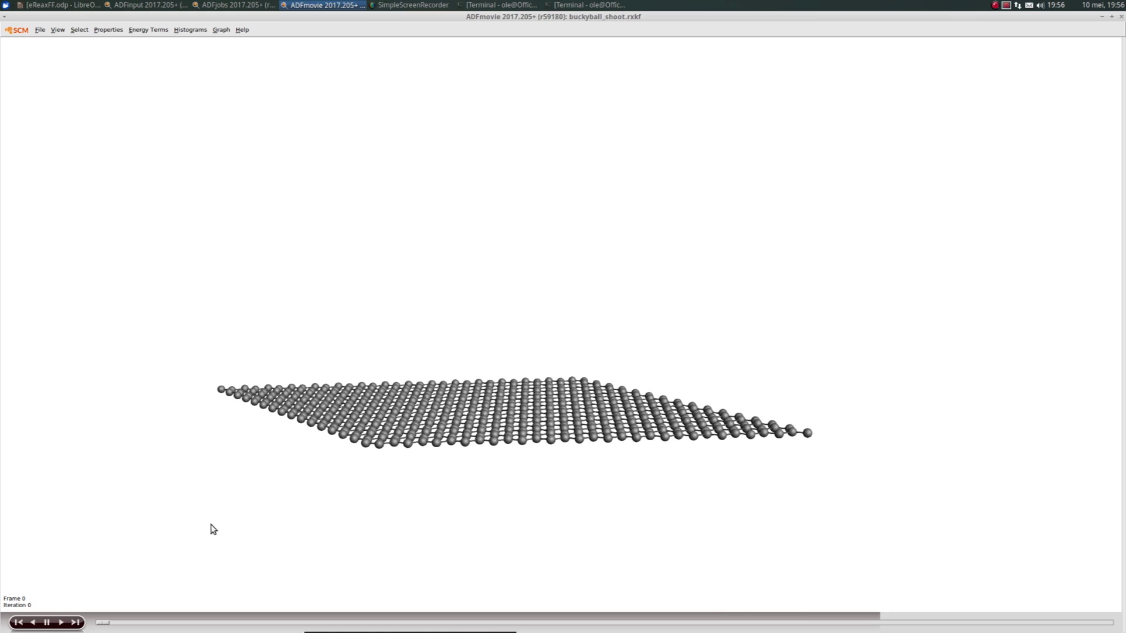
Play the buckyball impact, rewind to frame 0, and box-select all atoms
click(61, 623)
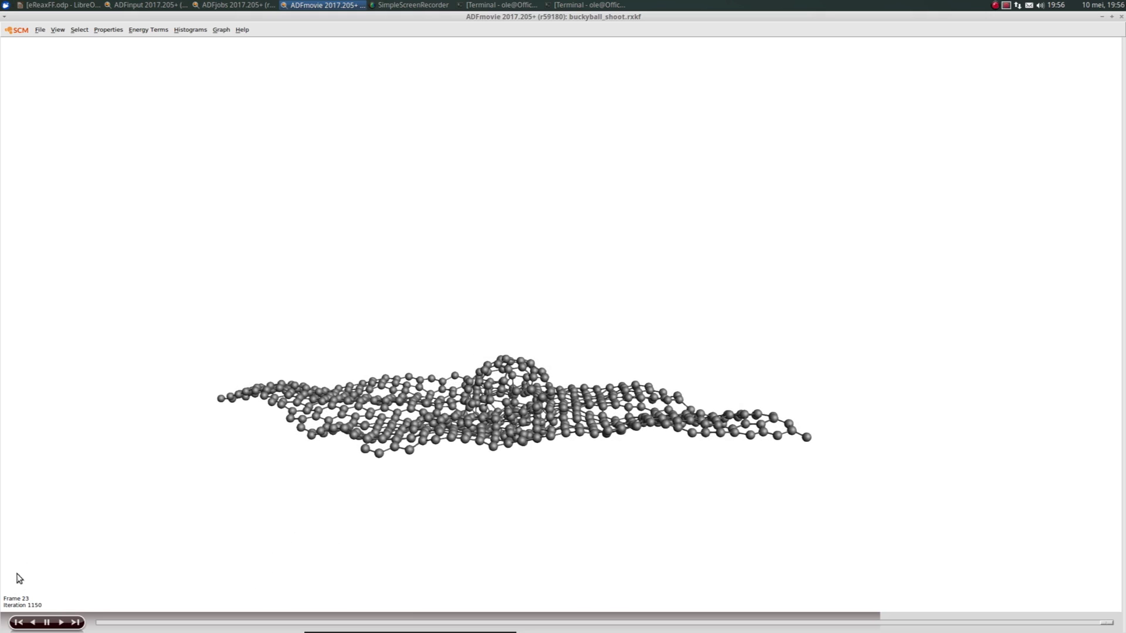
click(19, 623)
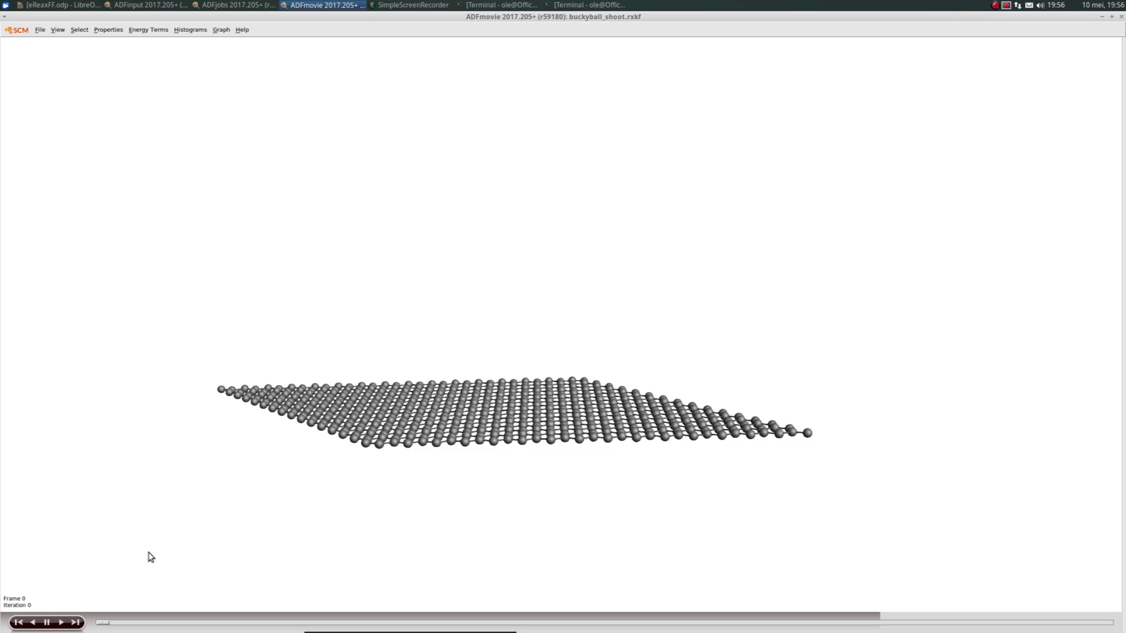
drag(416, 569, 452, 558)
drag(332, 555, 371, 557)
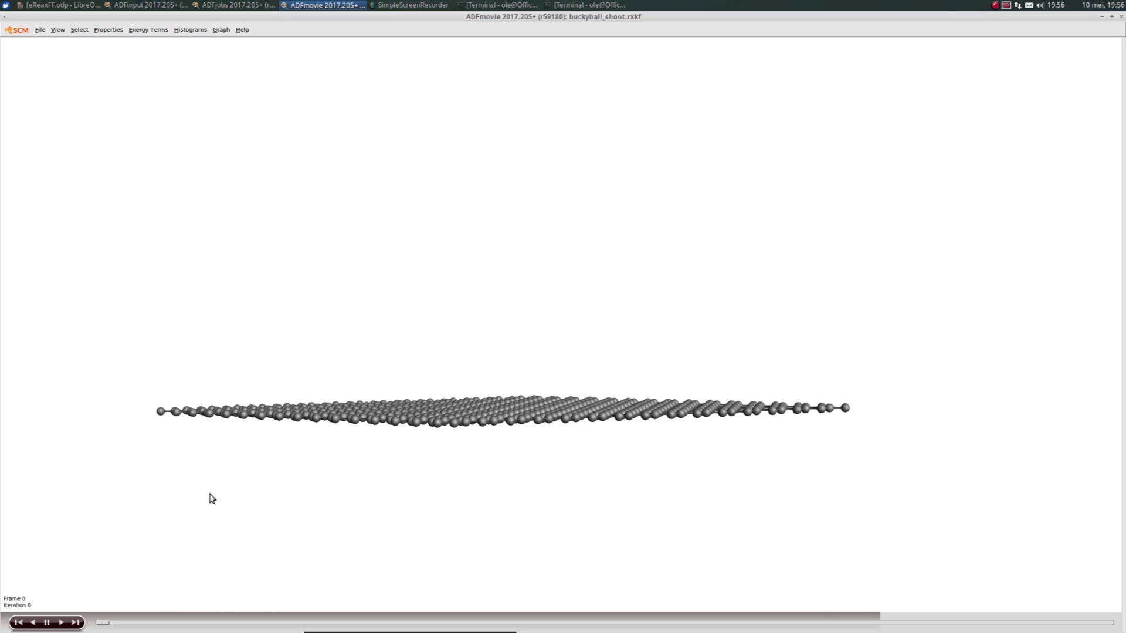
drag(113, 446, 912, 381)
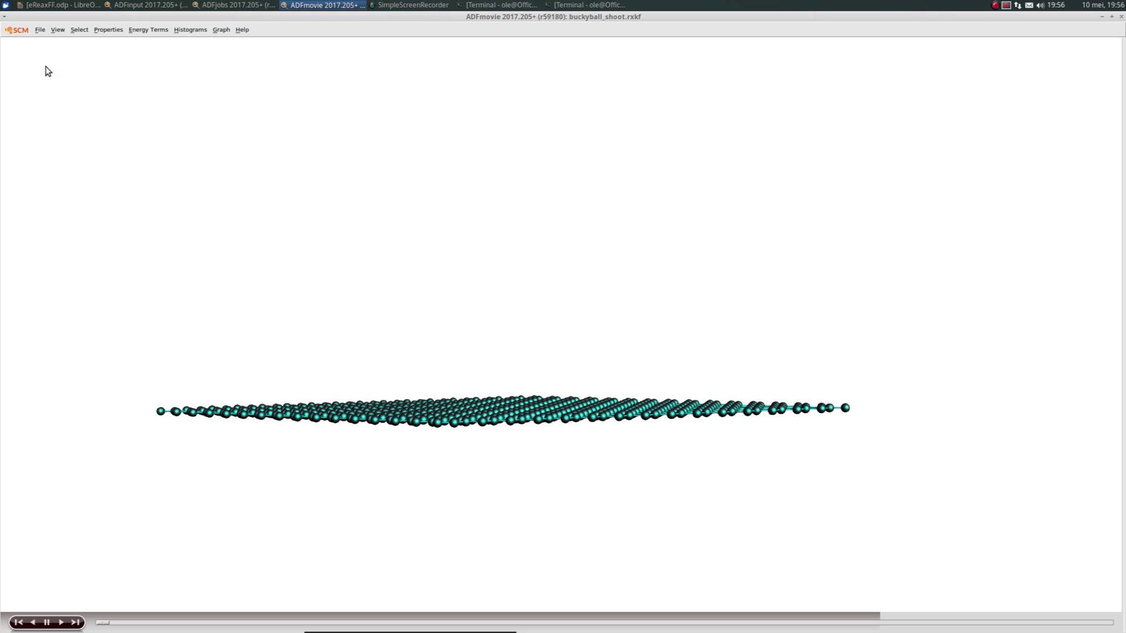
Browse the display options menu, then start the trajectory playing
click(58, 31)
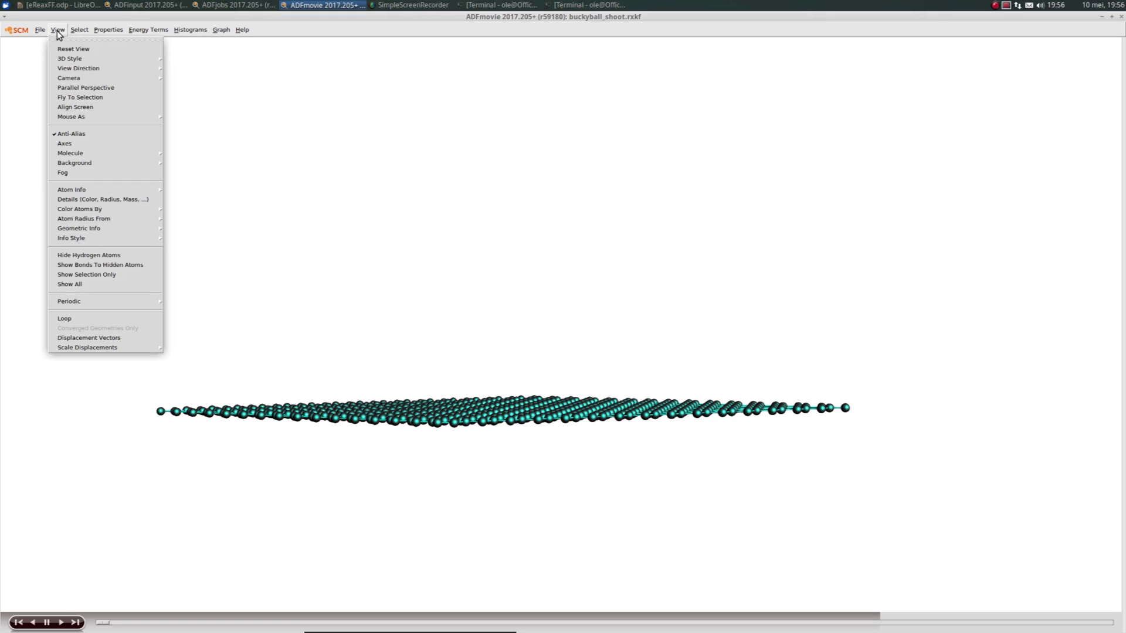
mouse_move(56, 59)
mouse_move(108, 153)
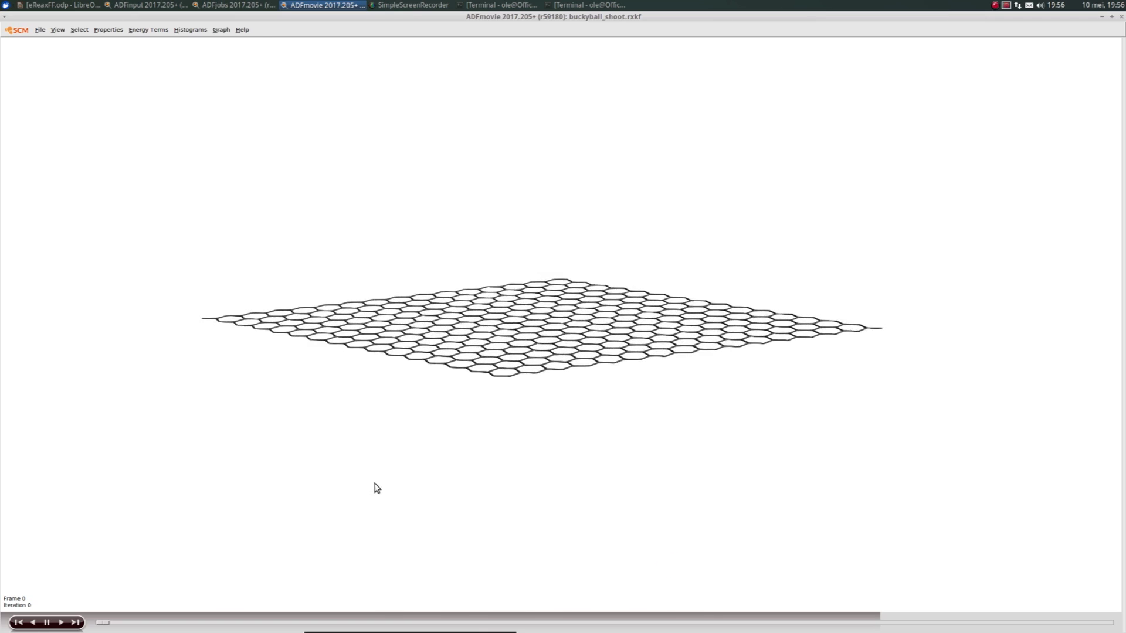
middle_drag(620, 487, 627, 568)
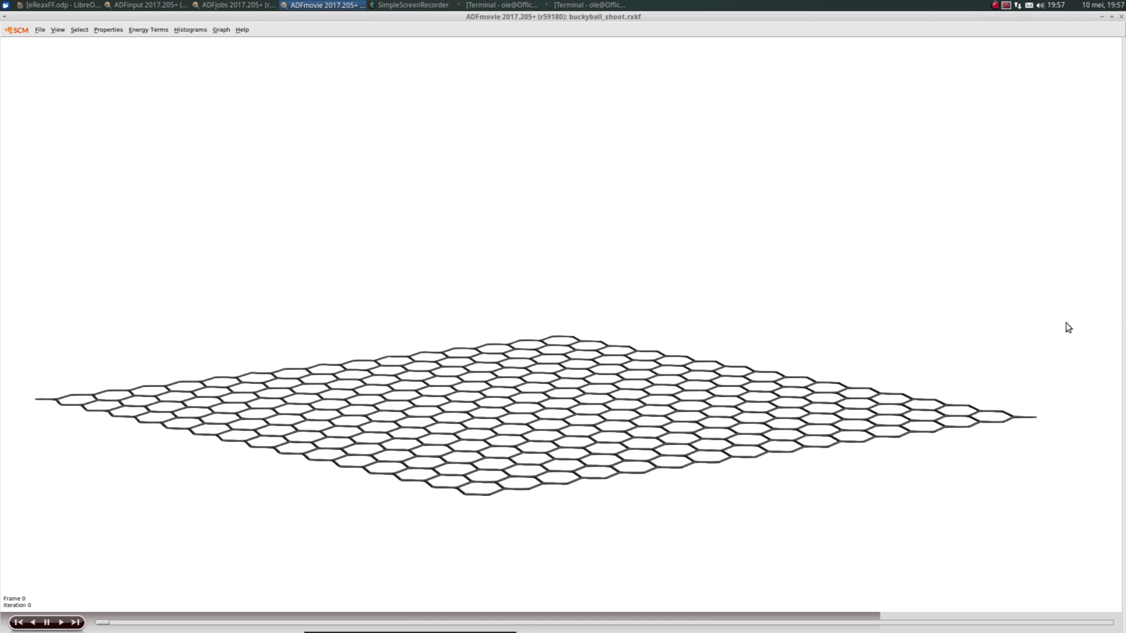
key(space)
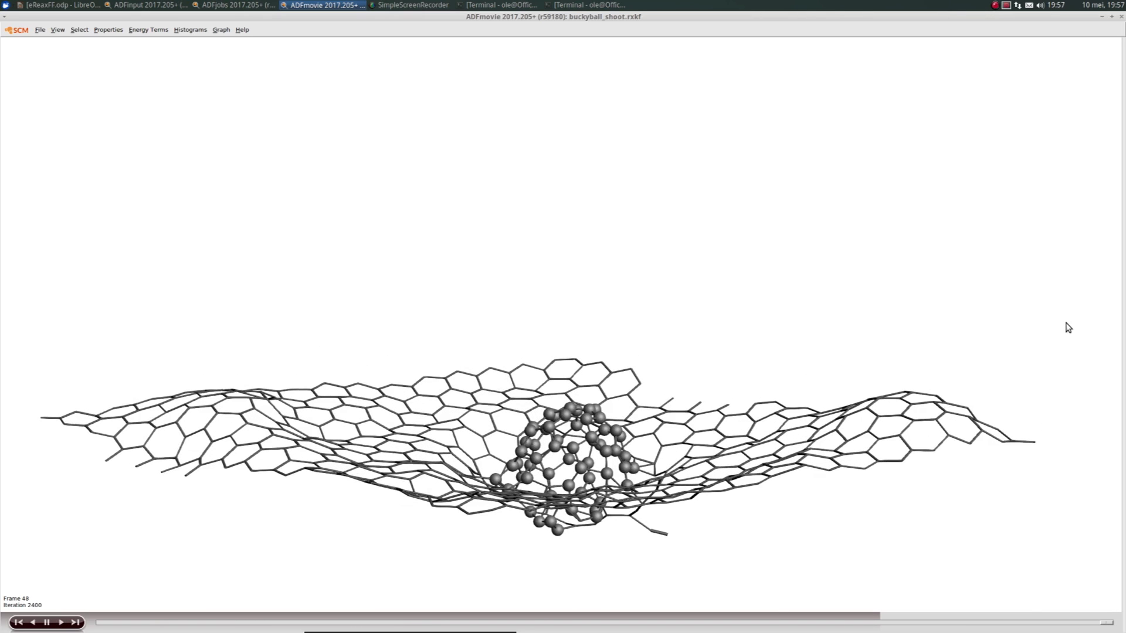
Tilt the view over the rippled sheet and replay the impact from the first frame
middle_drag(738, 565, 744, 422)
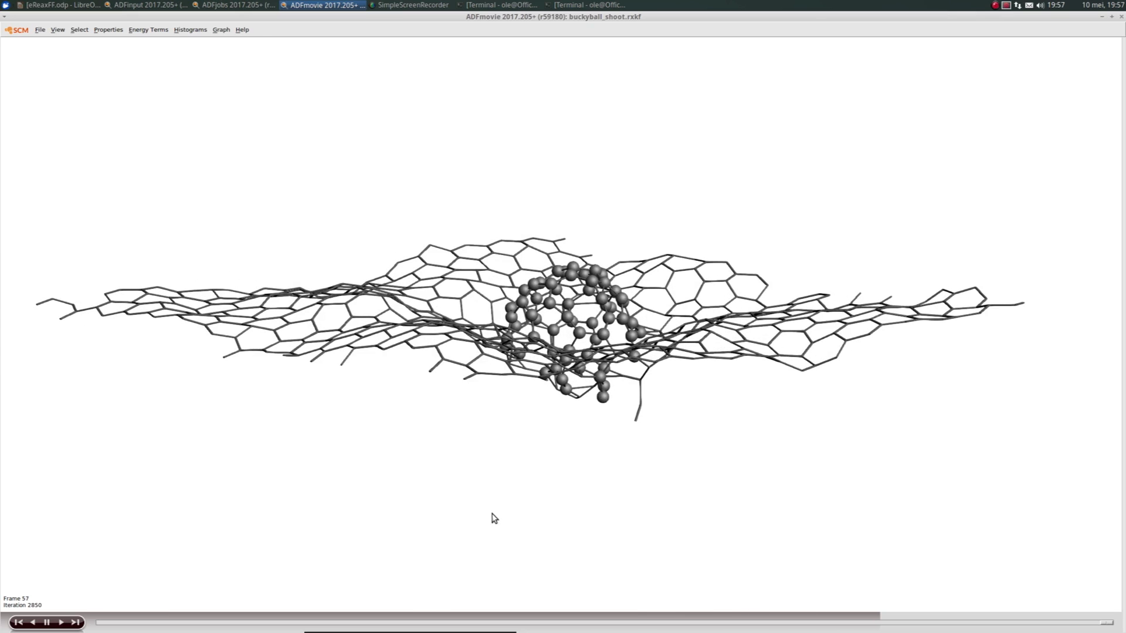
mouse_move(549, 457)
mouse_down()
mouse_move(533, 492)
mouse_move(551, 424)
mouse_move(540, 465)
mouse_up()
drag(610, 487, 601, 505)
drag(513, 525, 535, 540)
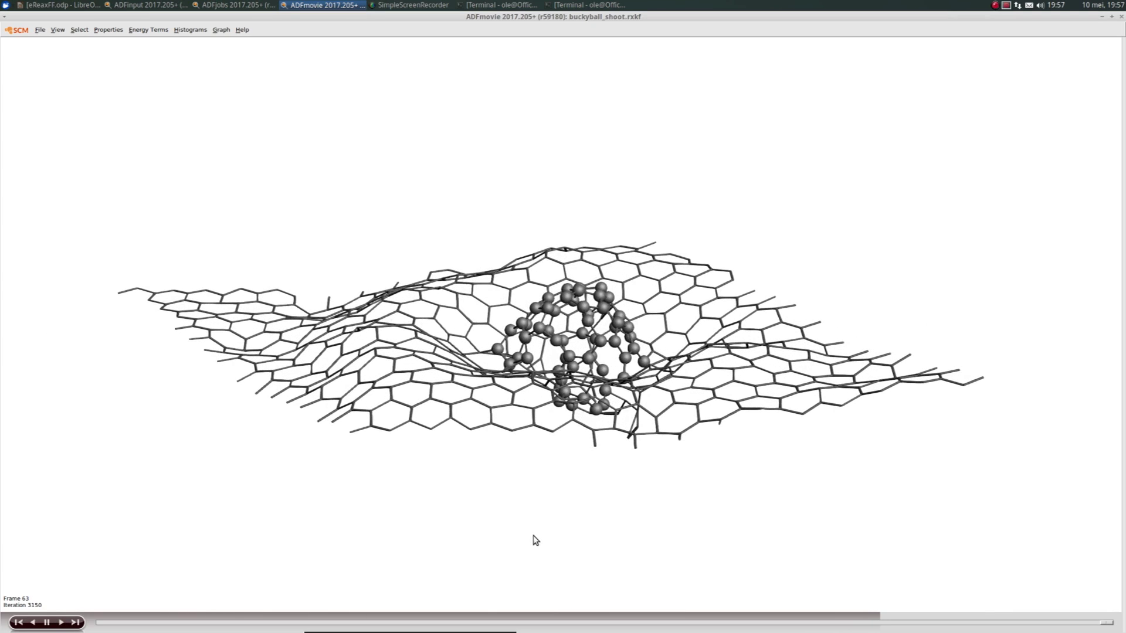
click(17, 623)
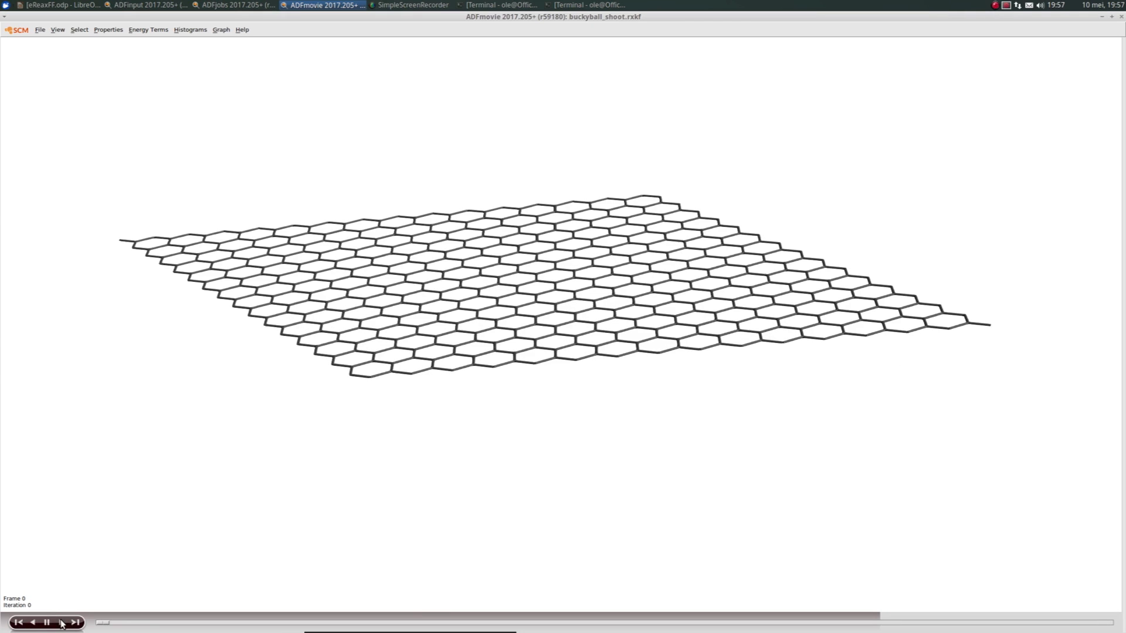
click(62, 622)
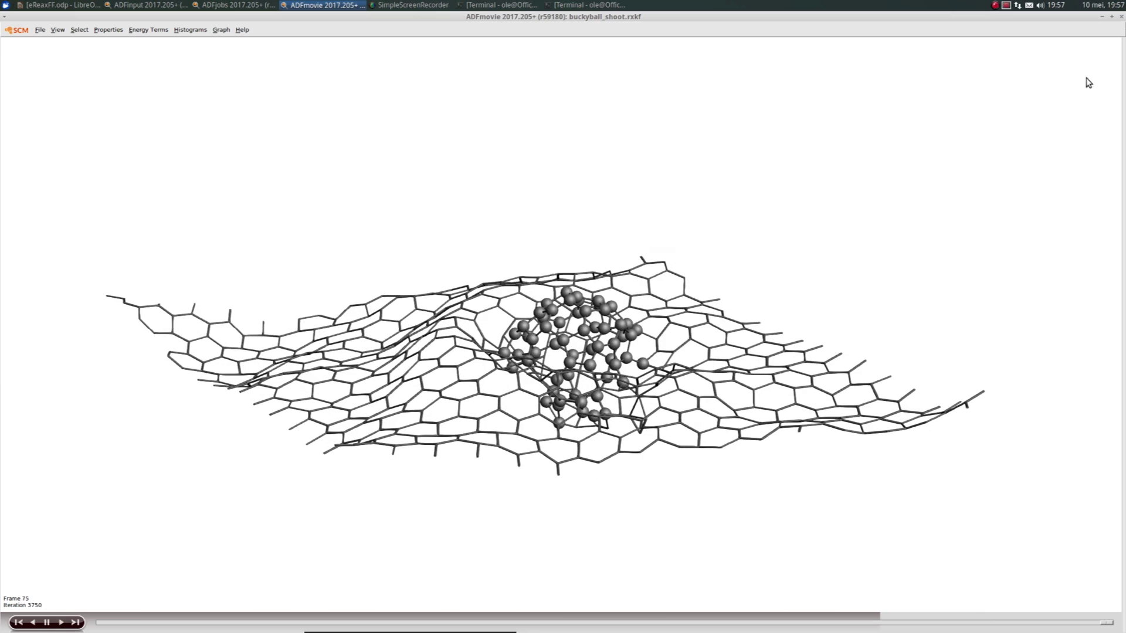
Close ADFmovie and dismiss the job actions menu in ADFjobs
click(1121, 19)
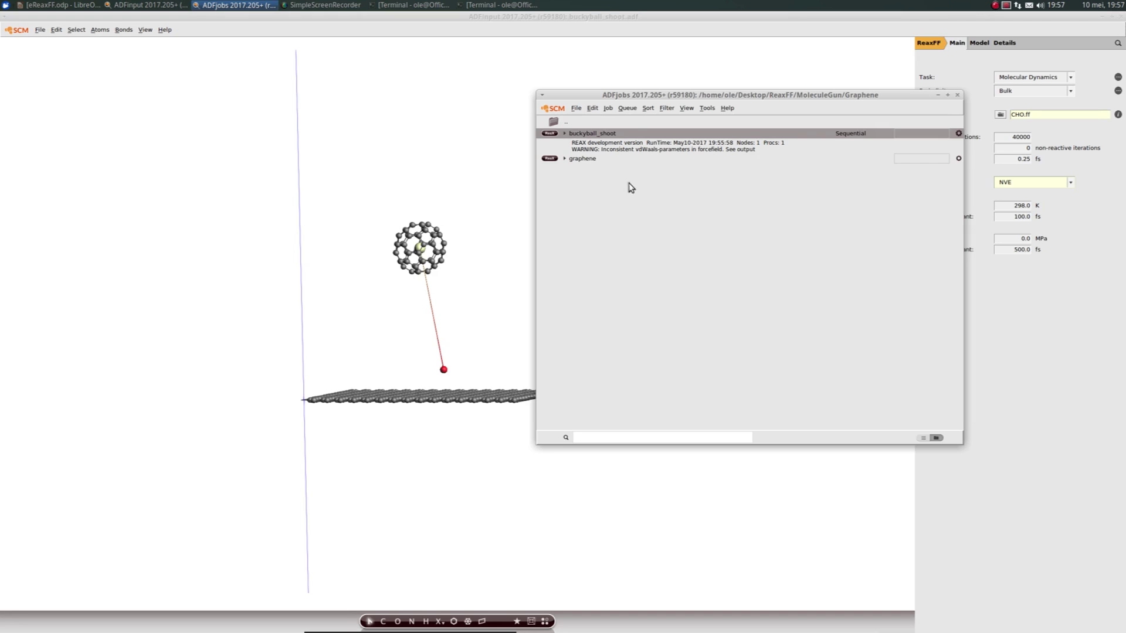
click(608, 109)
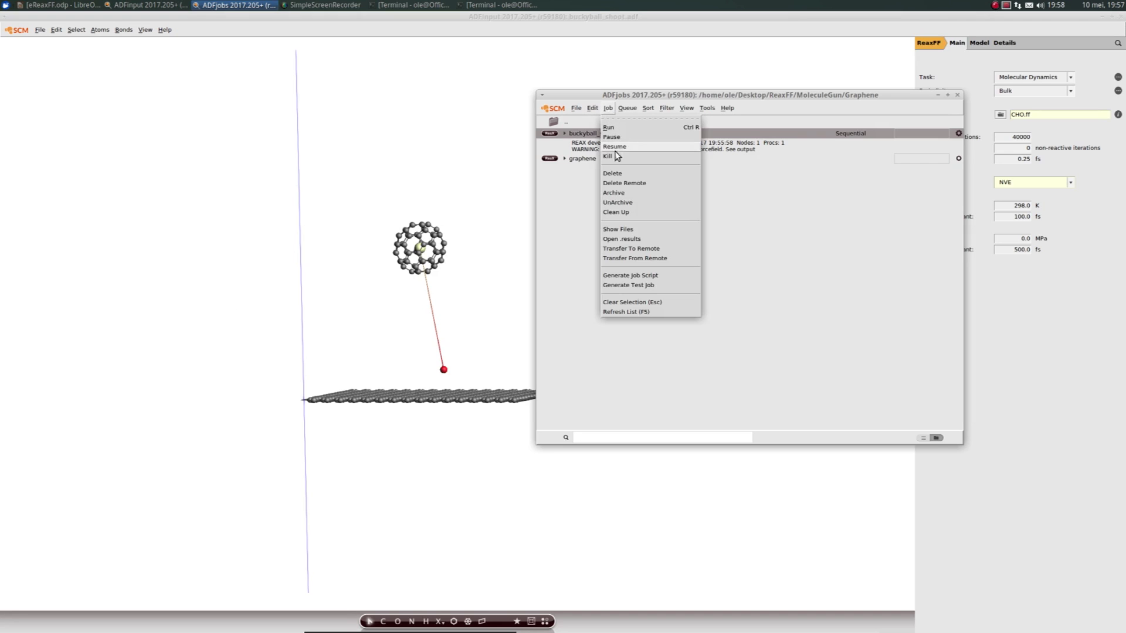
click(608, 157)
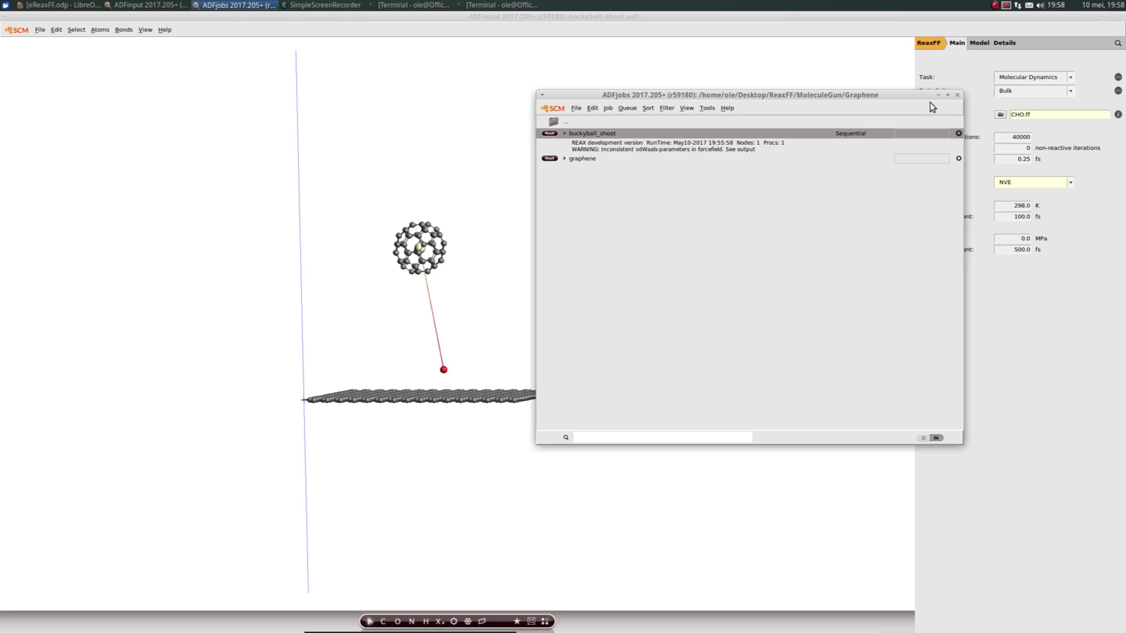
Minimize ADFjobs, start SCM > New Input, close the old buckyball window, and maximize the new one
click(938, 96)
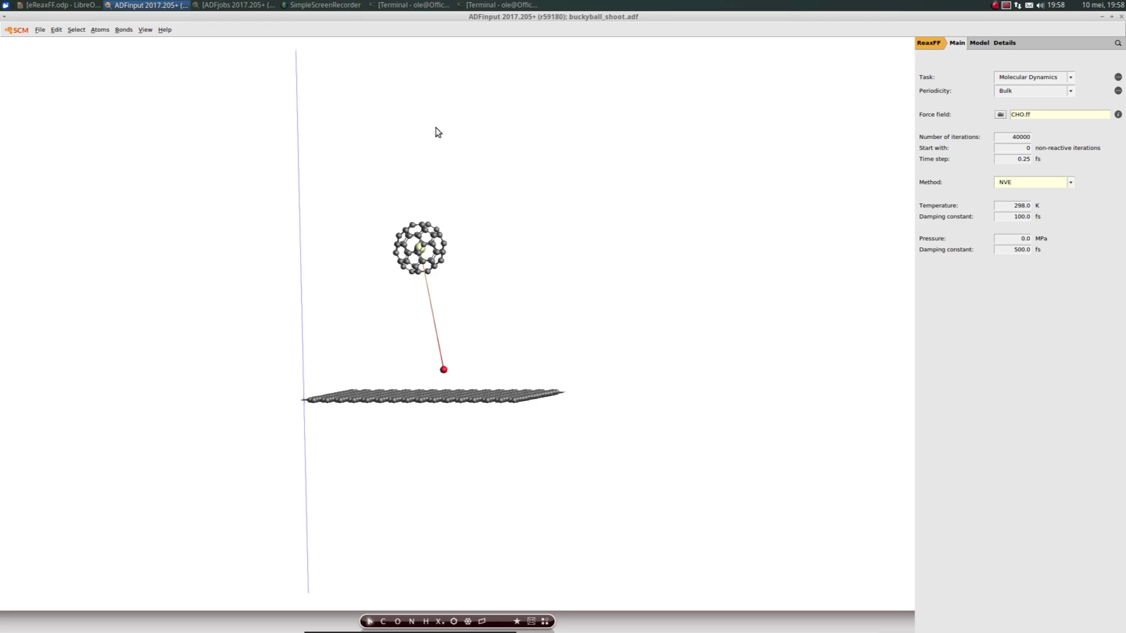
click(20, 32)
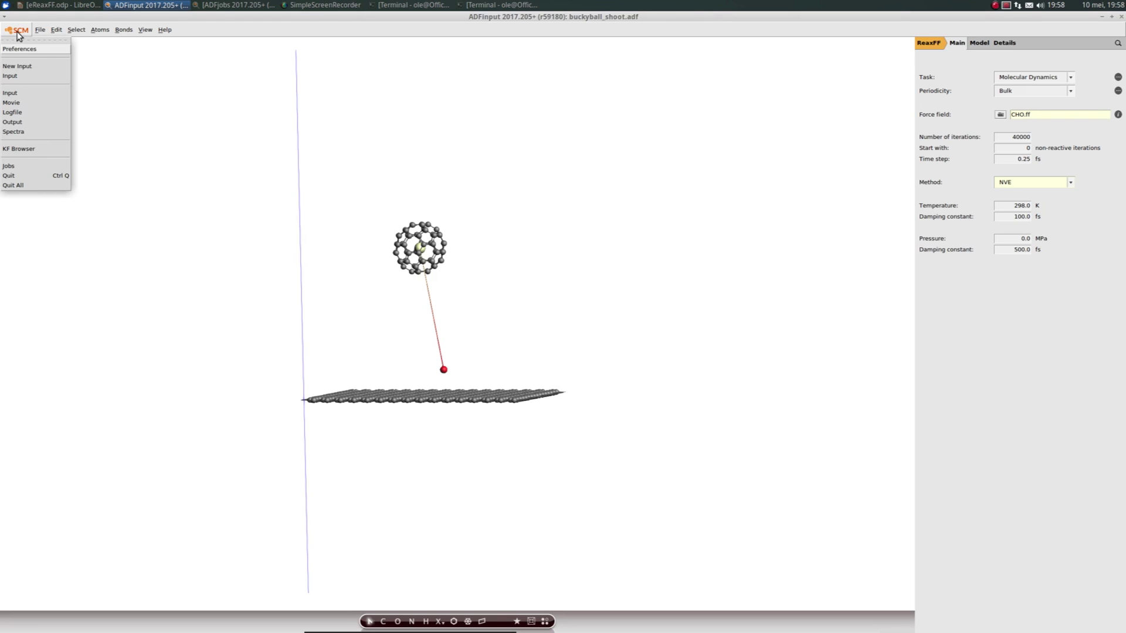
click(19, 67)
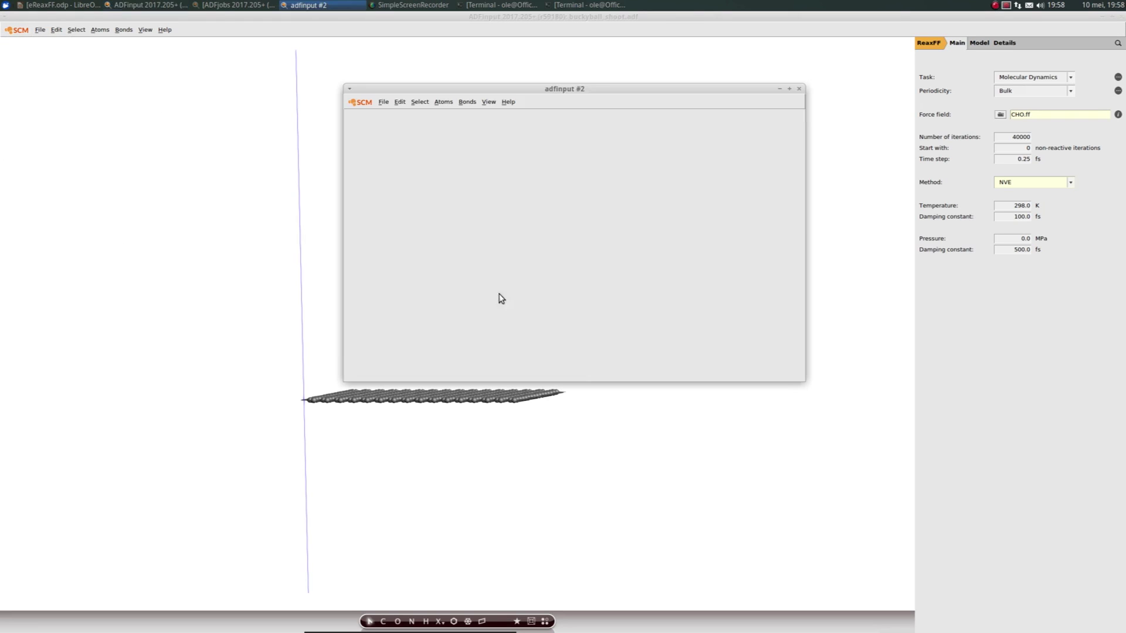
right_click(147, 5)
click(146, 119)
click(789, 89)
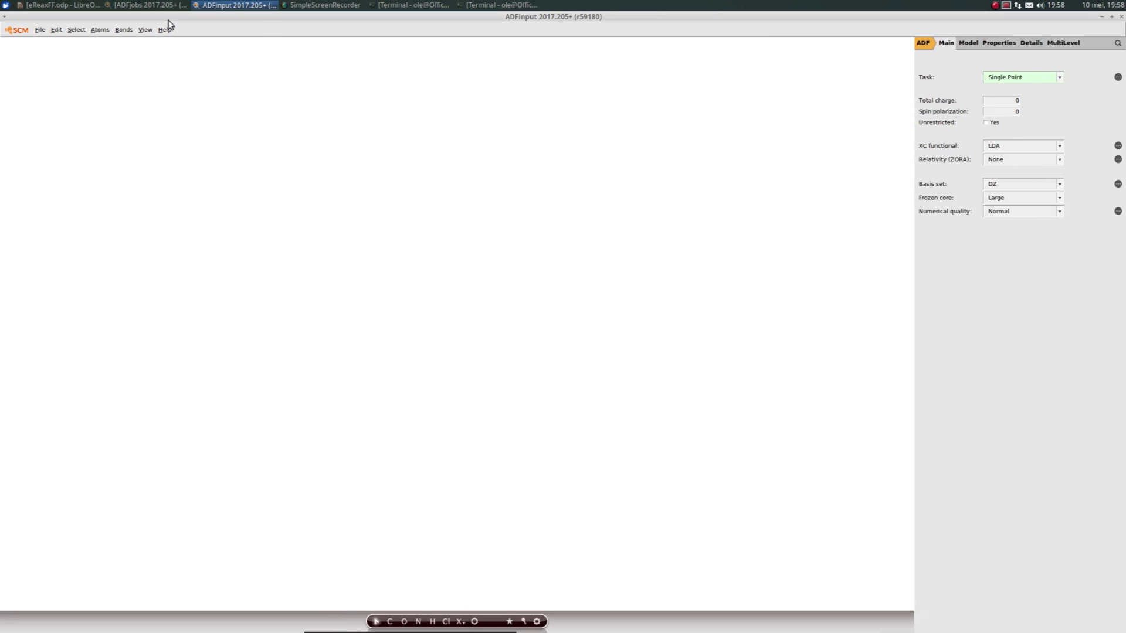
Open ReaxFF/AlSurface/AlSurface.adf and rotate the aluminium slab into a perspective view
click(35, 35)
click(45, 58)
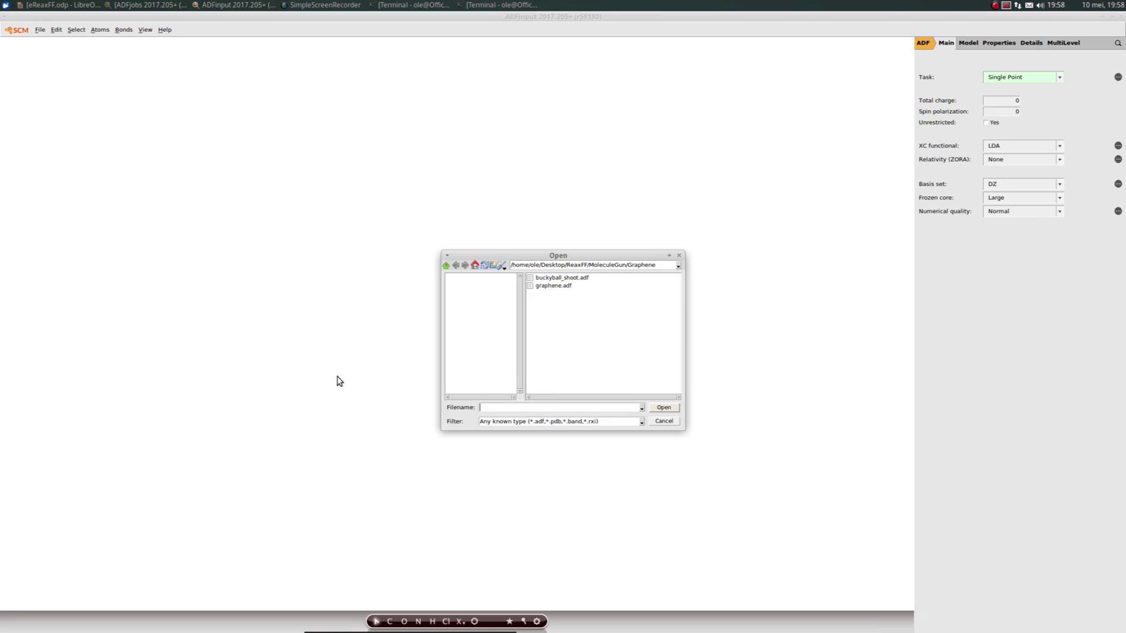
click(446, 265)
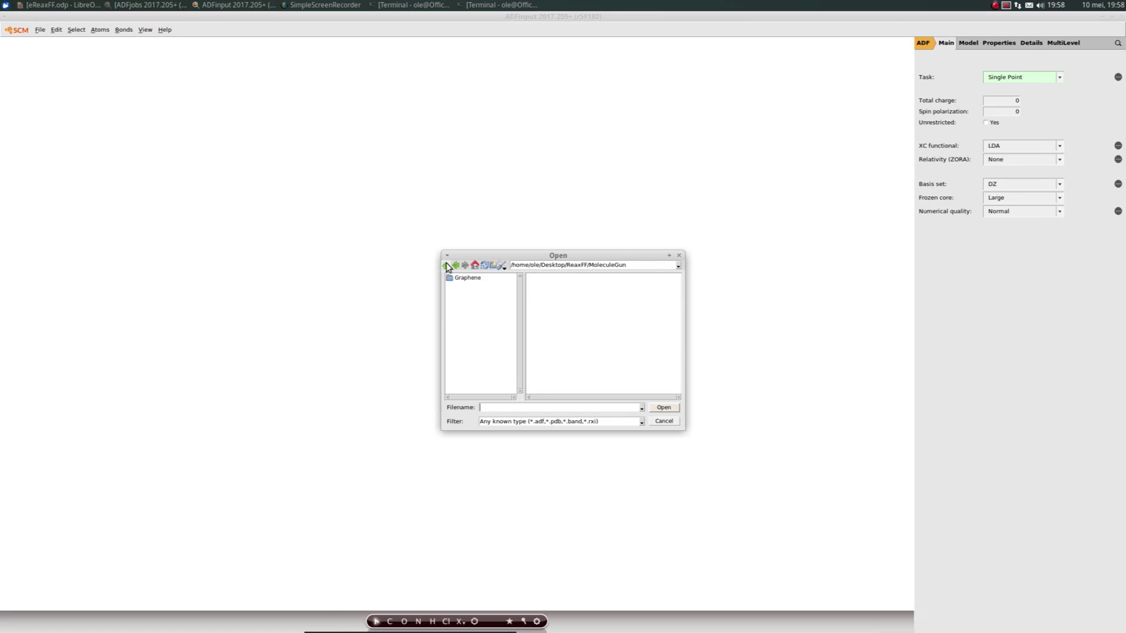
click(446, 266)
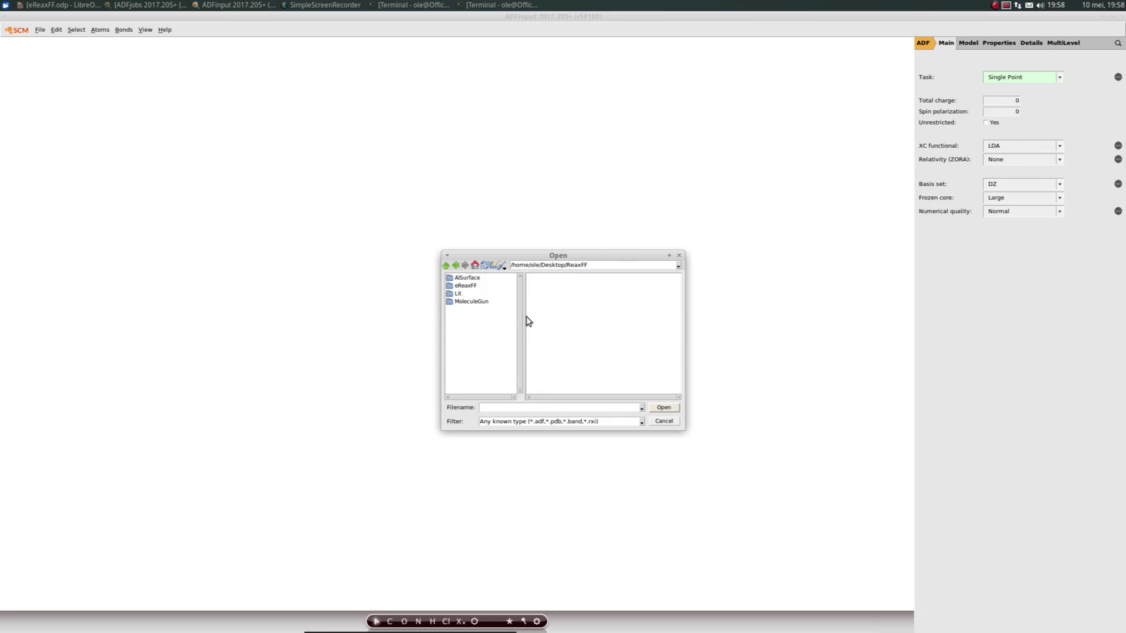
double_click(466, 278)
click(556, 282)
click(665, 407)
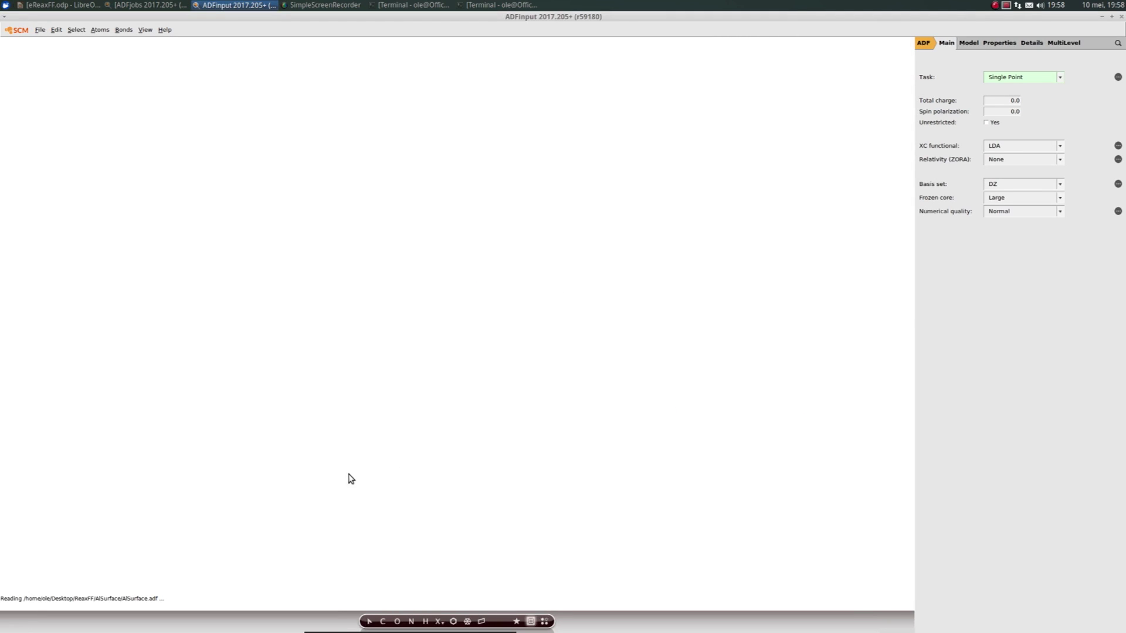
drag(696, 563, 619, 315)
middle_drag(659, 419, 669, 452)
scroll(632, 493, up, 2)
scroll(632, 500, down, 1)
Turn on View > Periodic > Show Lattice Vectors and rotate to inspect the tall cell
click(147, 31)
mouse_move(154, 292)
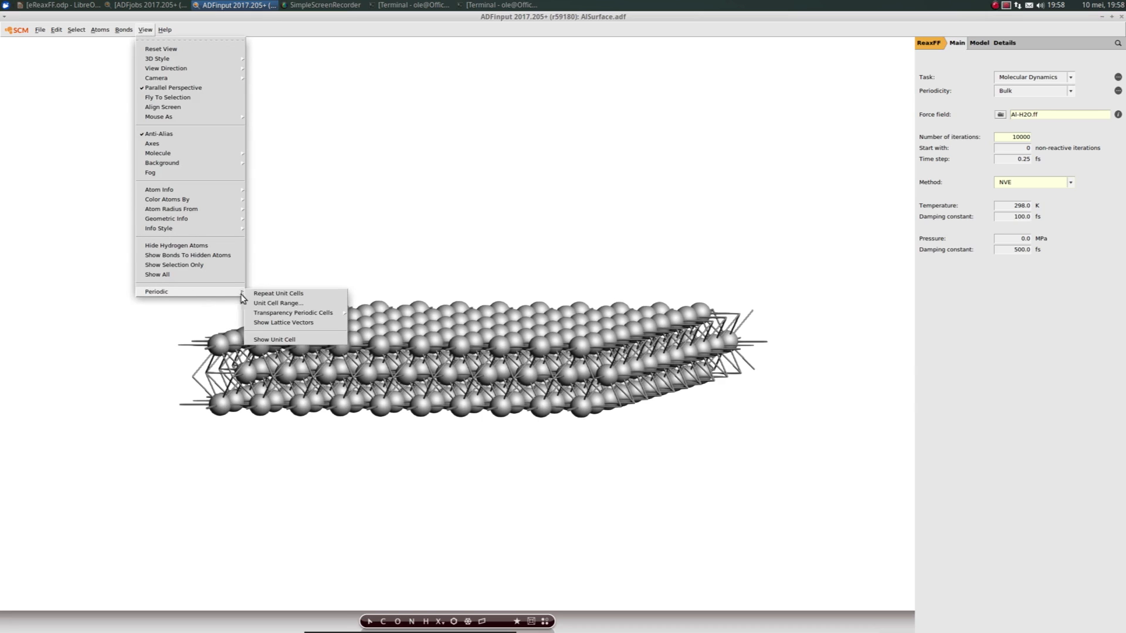
click(293, 323)
drag(482, 439, 430, 288)
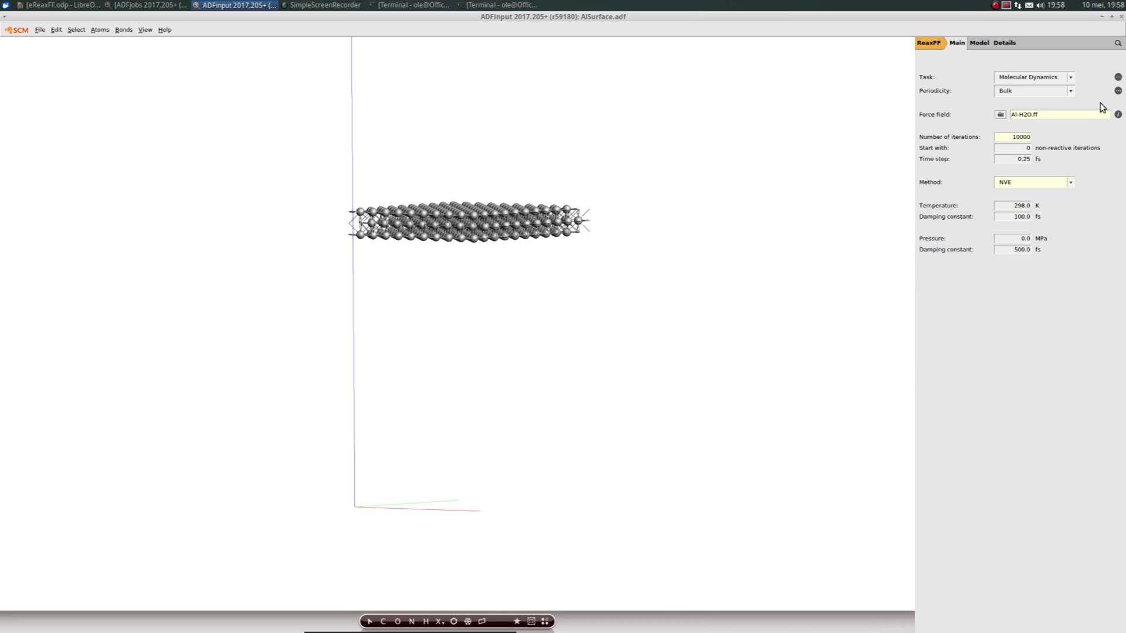
Search for 'water' and import H2O: Water (ADF) into the slab model
click(1118, 44)
text(water)
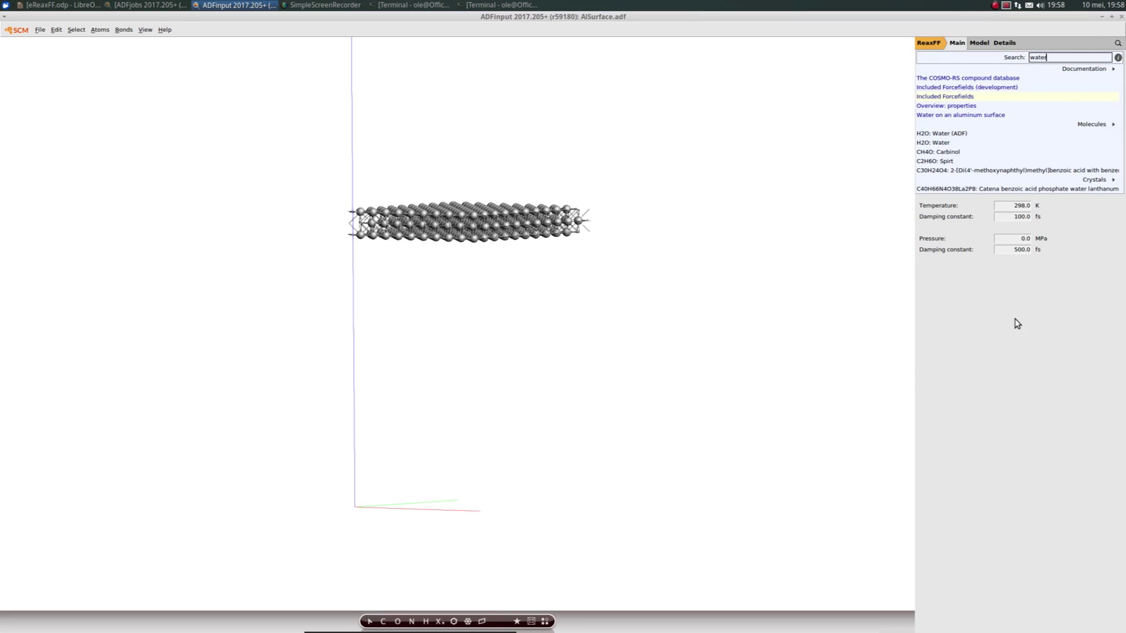
key(Return)
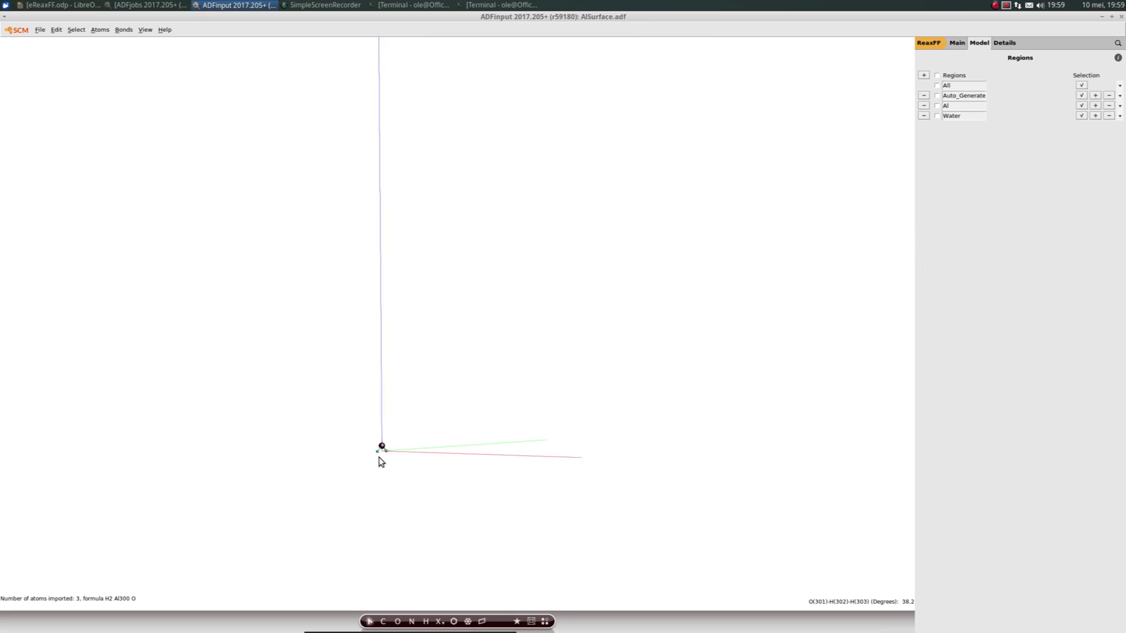
scroll(419, 484, down, 1)
scroll(419, 484, up, 1)
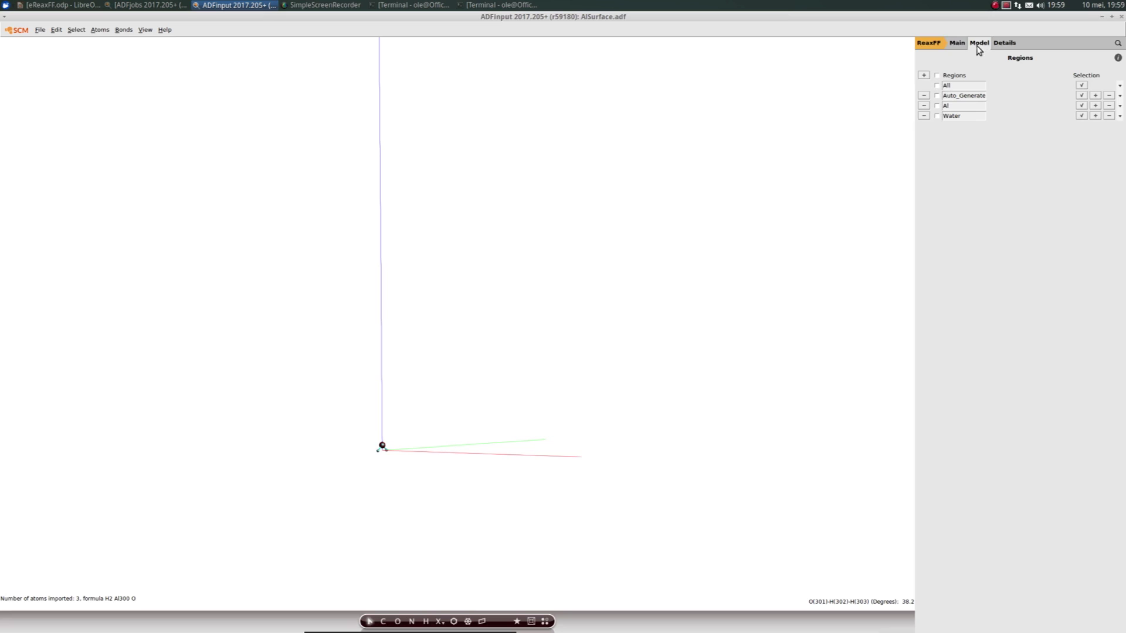
Select the Water region and drag the water molecule up above the slab
click(938, 116)
drag(383, 448, 344, 135)
scroll(467, 266, down, 2)
middle_drag(499, 171, 454, 483)
drag(348, 477, 520, 229)
drag(507, 396, 467, 450)
drag(603, 503, 553, 502)
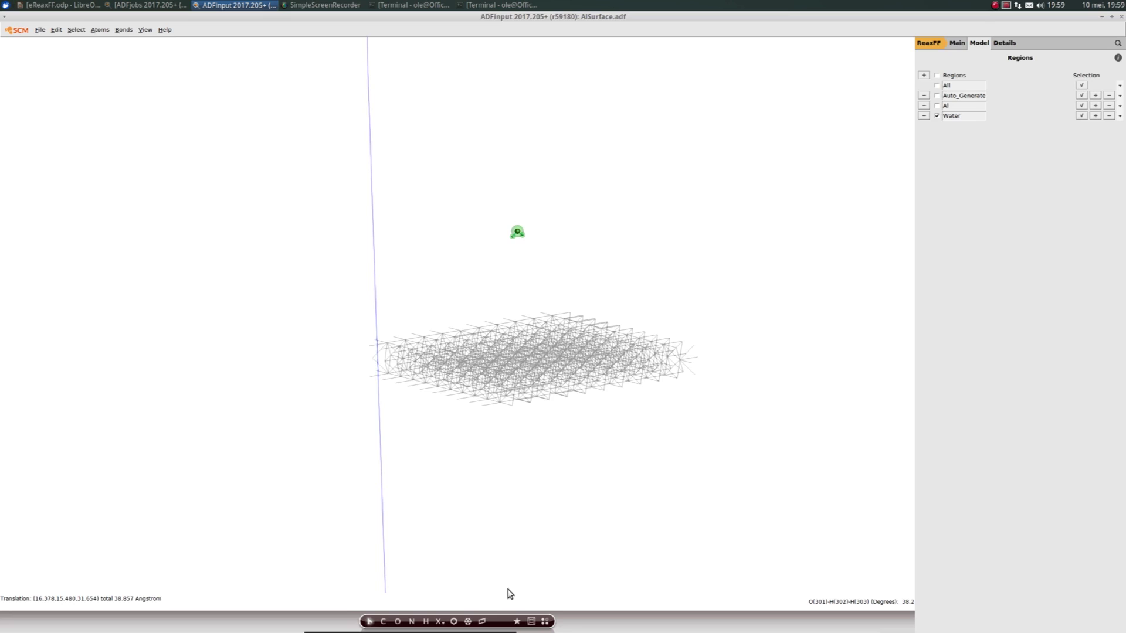
Snap to the X side view and centre the water molecule just above the slab
key(x)
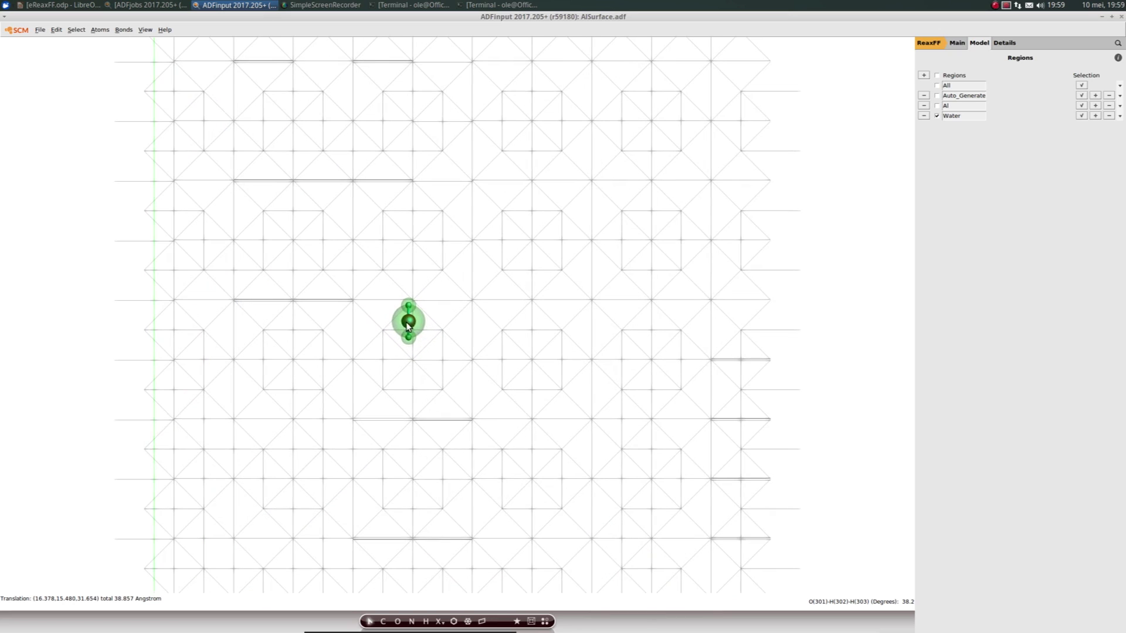
drag(408, 326, 474, 312)
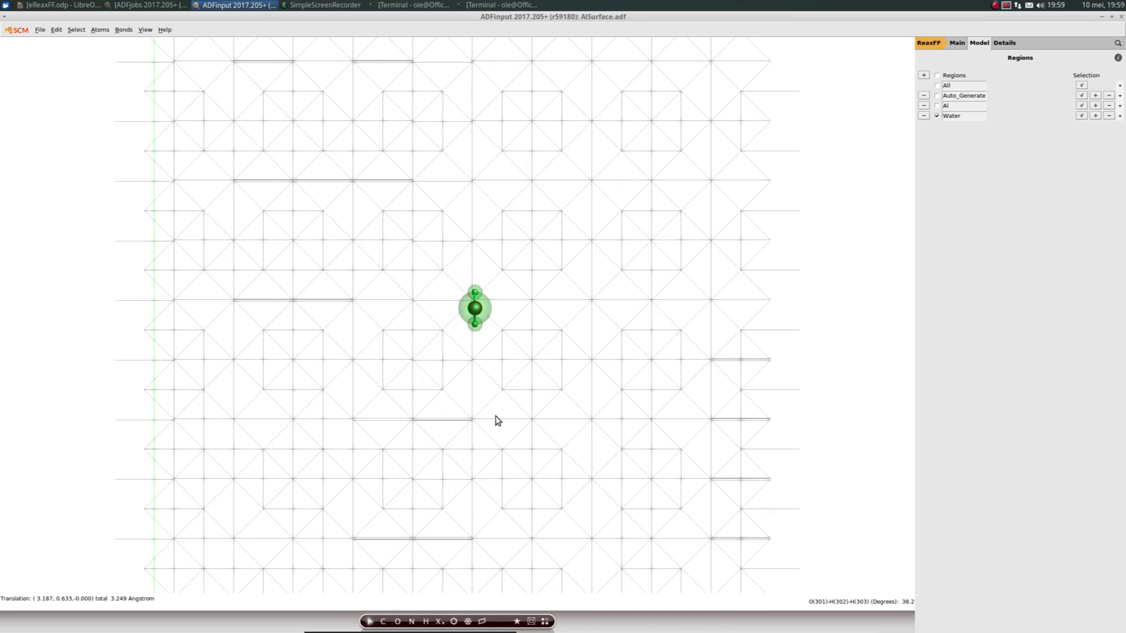
scroll(505, 425, down, 3)
drag(810, 488, 812, 246)
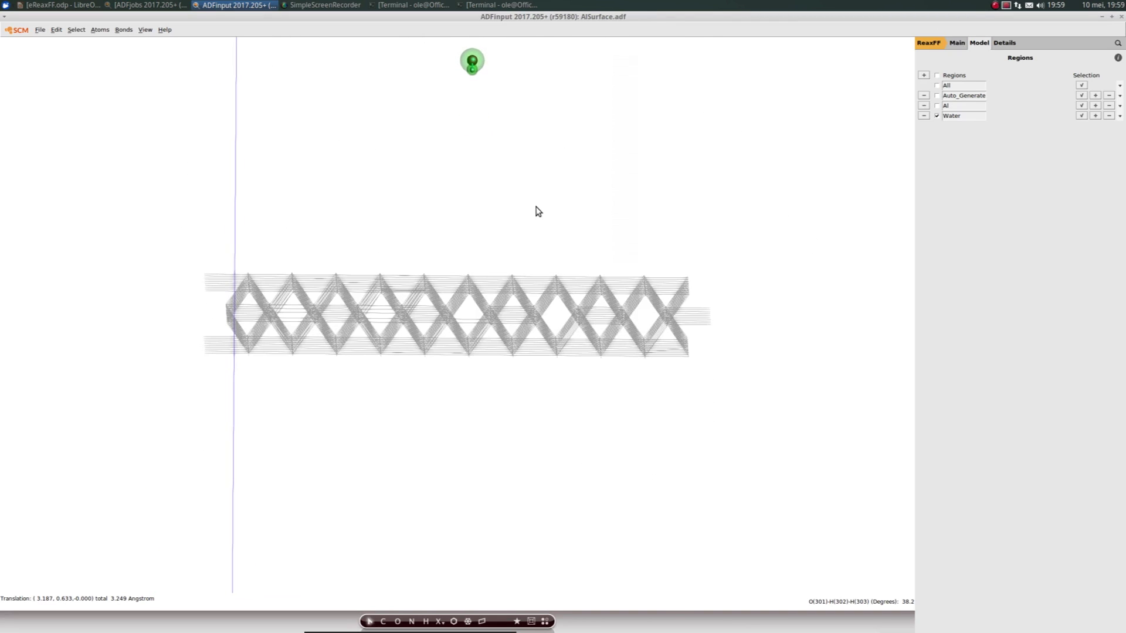
scroll(538, 211, down, 3)
drag(428, 219, 463, 262)
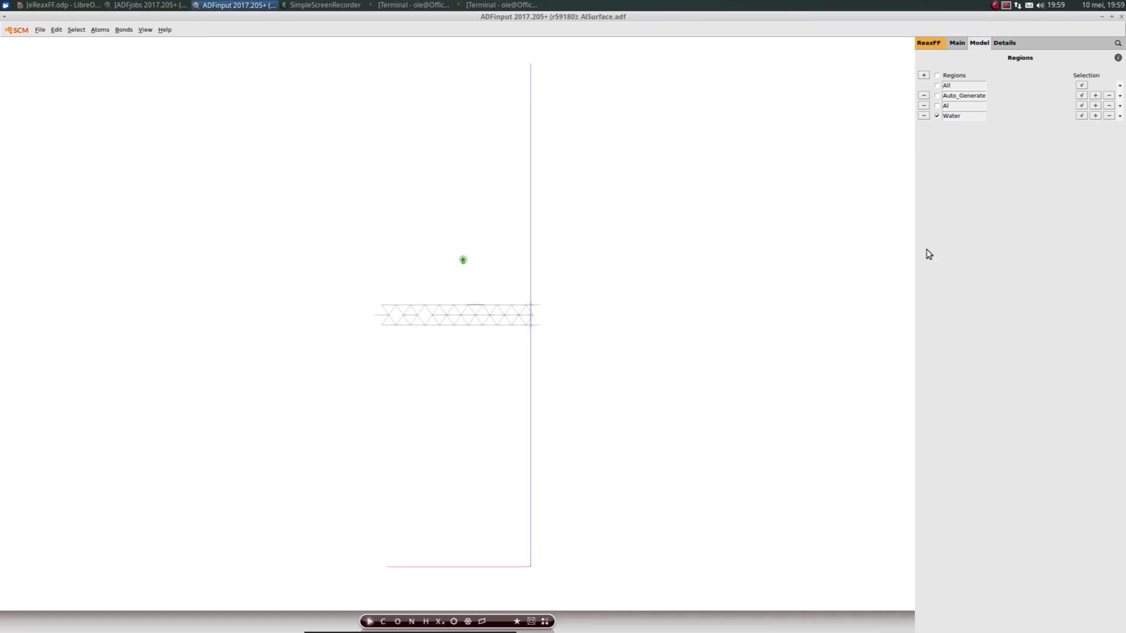
In the Molecule Gun settings, choose Water as the molecule to add
click(958, 45)
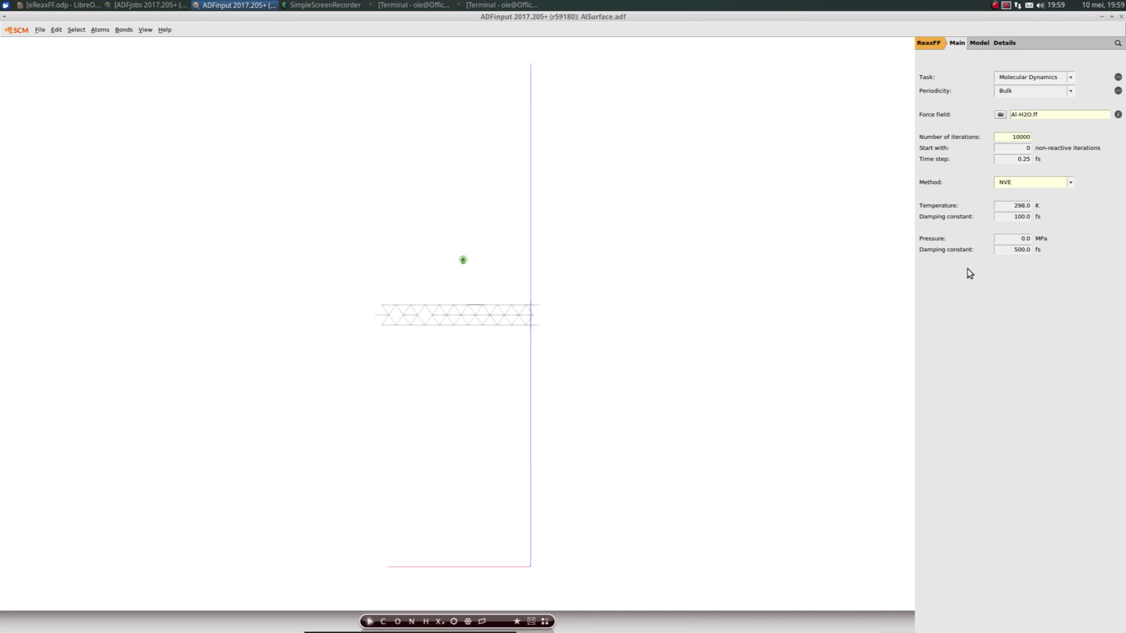
click(983, 44)
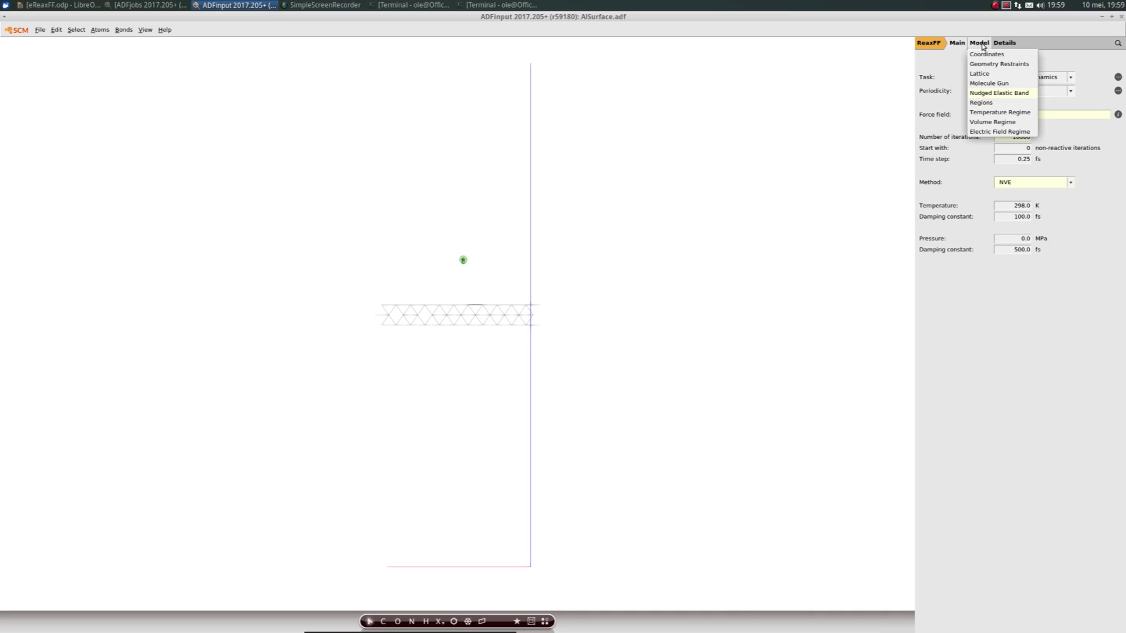
click(986, 83)
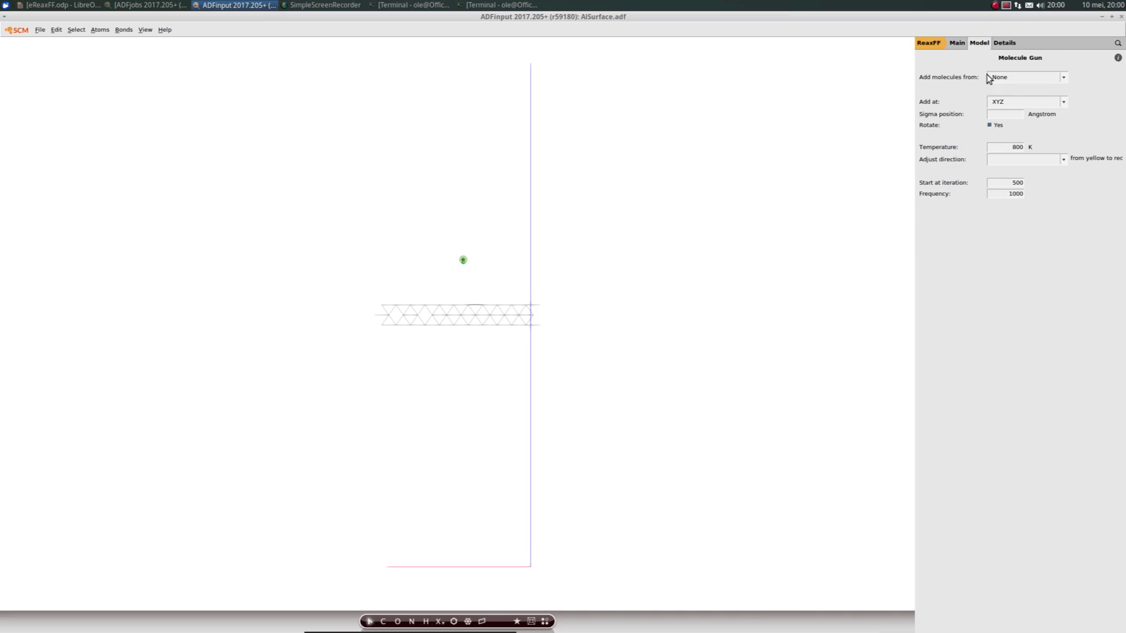
click(1063, 78)
click(1001, 116)
Aim the gun's firing direction along -Z, down toward the aluminium slab
scroll(494, 424, up, 5)
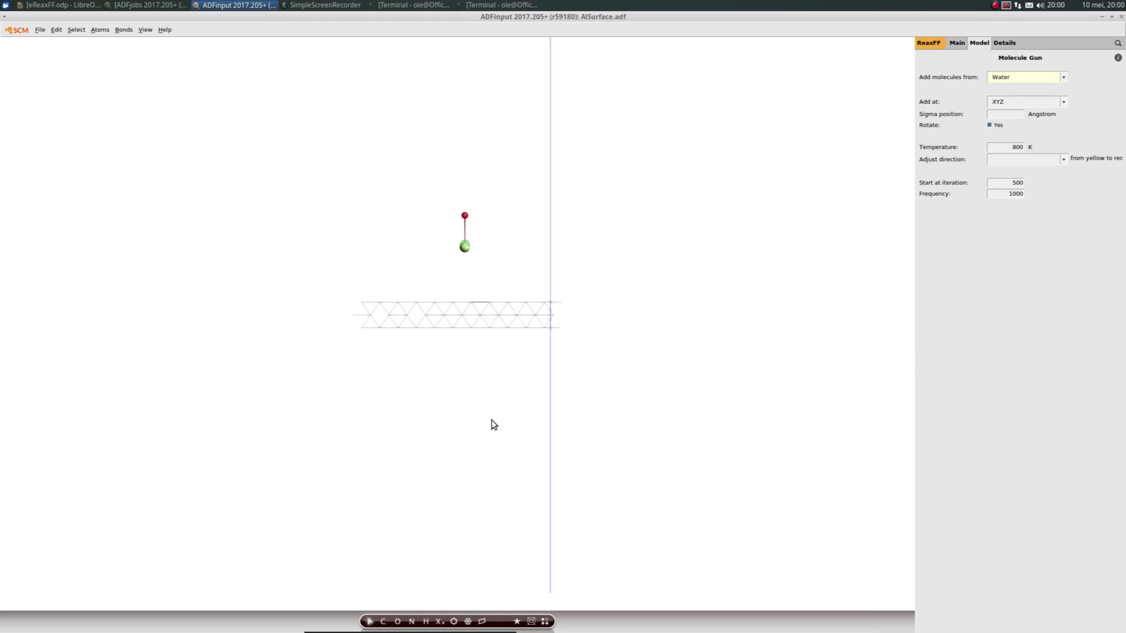
middle_drag(481, 402, 487, 430)
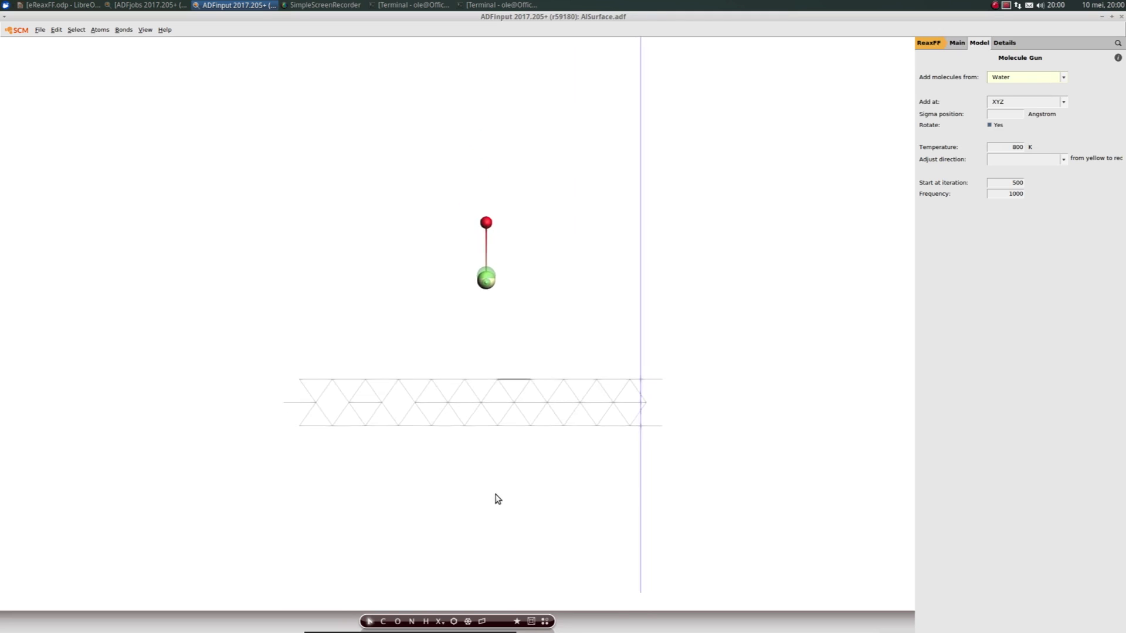
scroll(499, 503, up, 1)
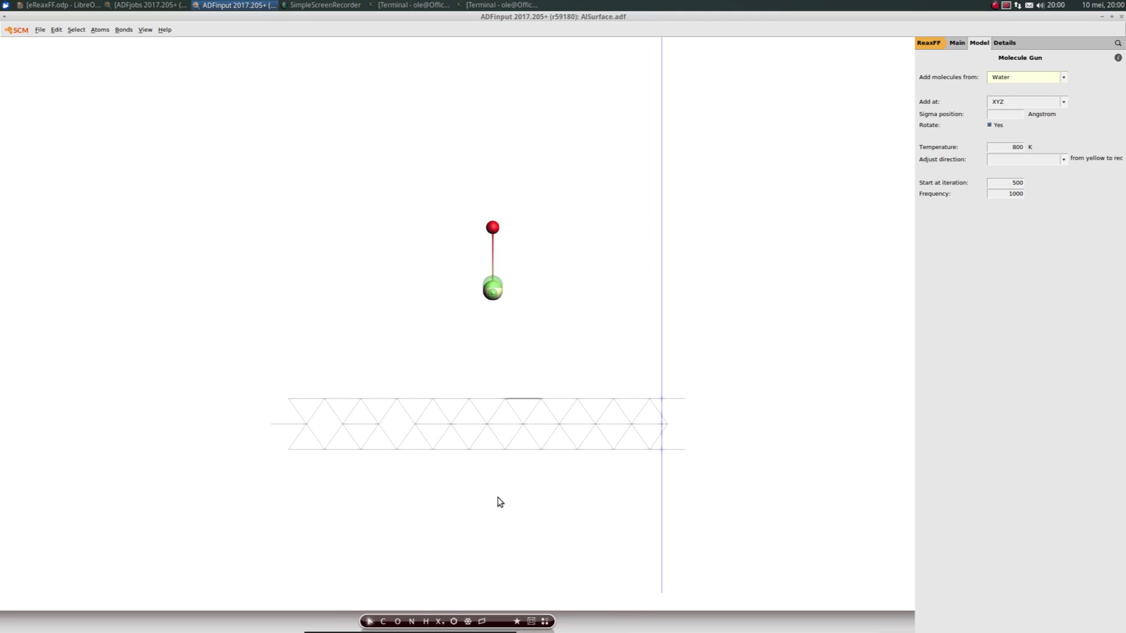
click(1064, 160)
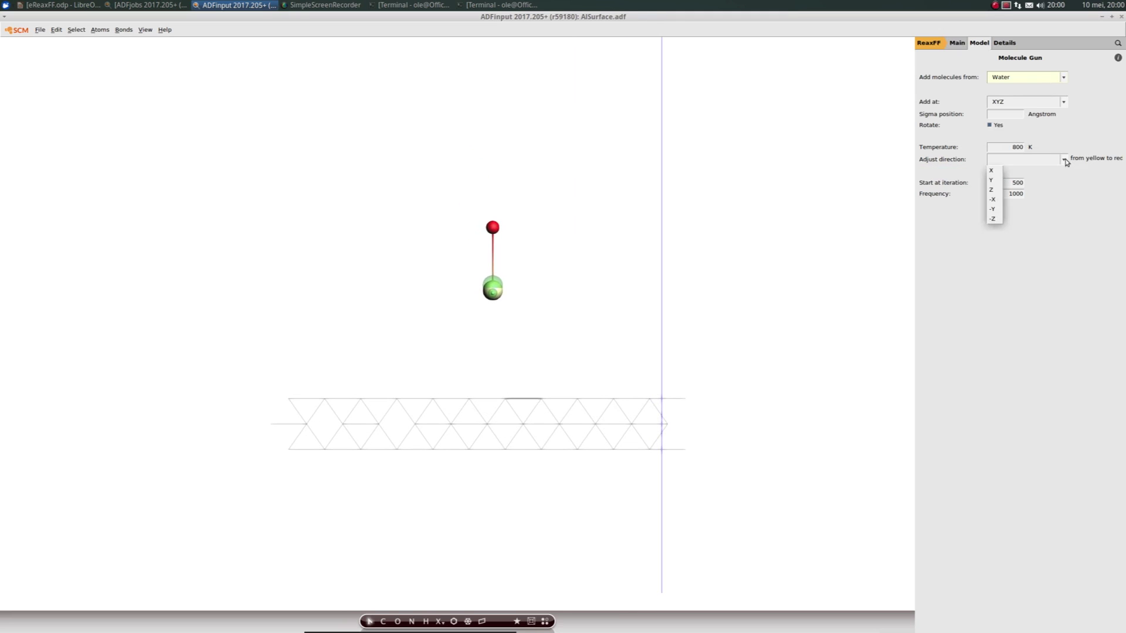
click(995, 220)
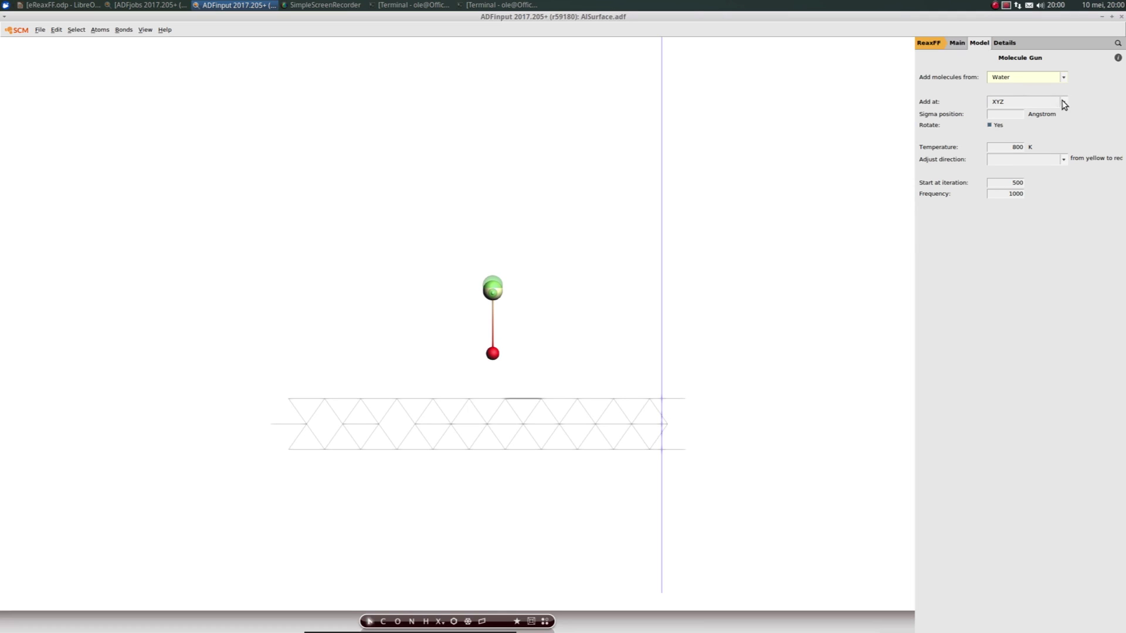
Set the water molecules to be added at the Z coordinate only
mouse_move(1057, 106)
click(1064, 103)
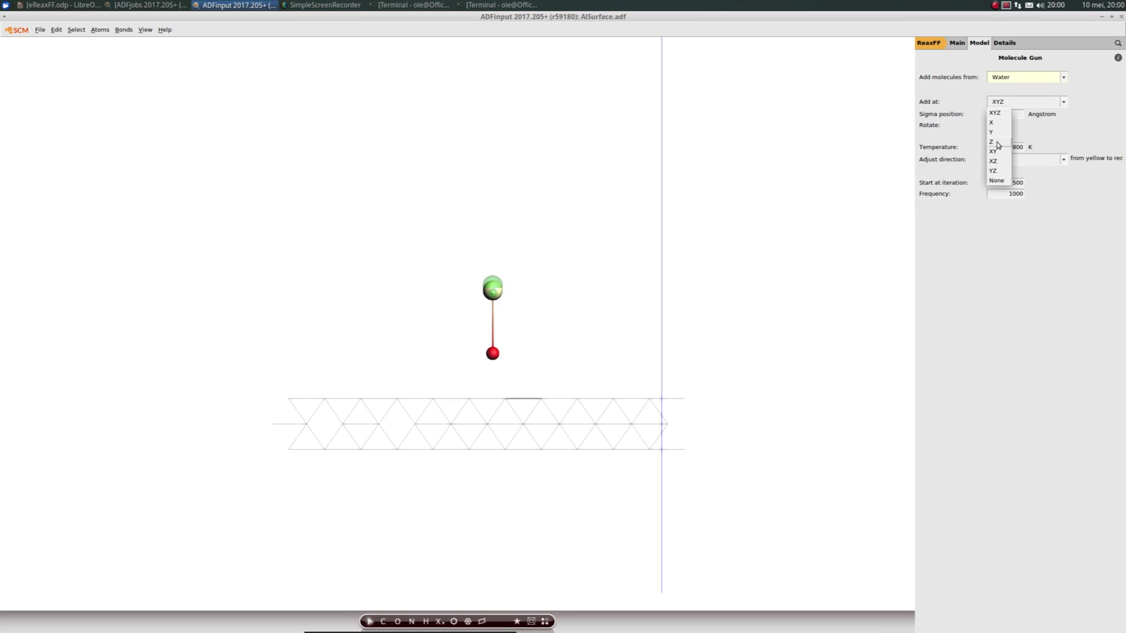
click(994, 143)
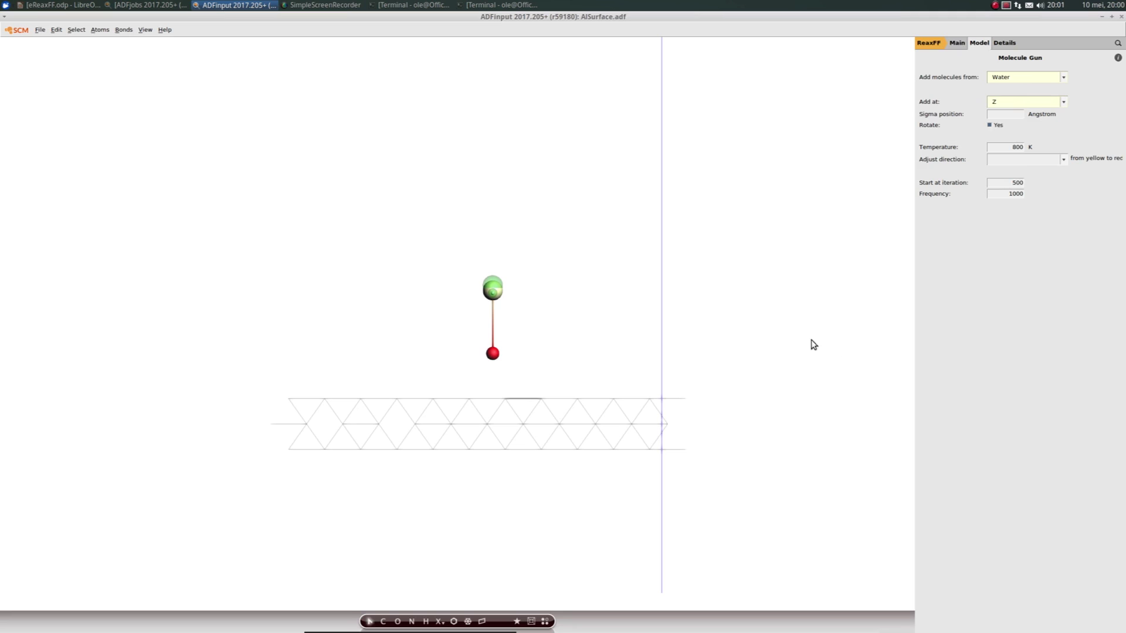
drag(749, 349, 726, 348)
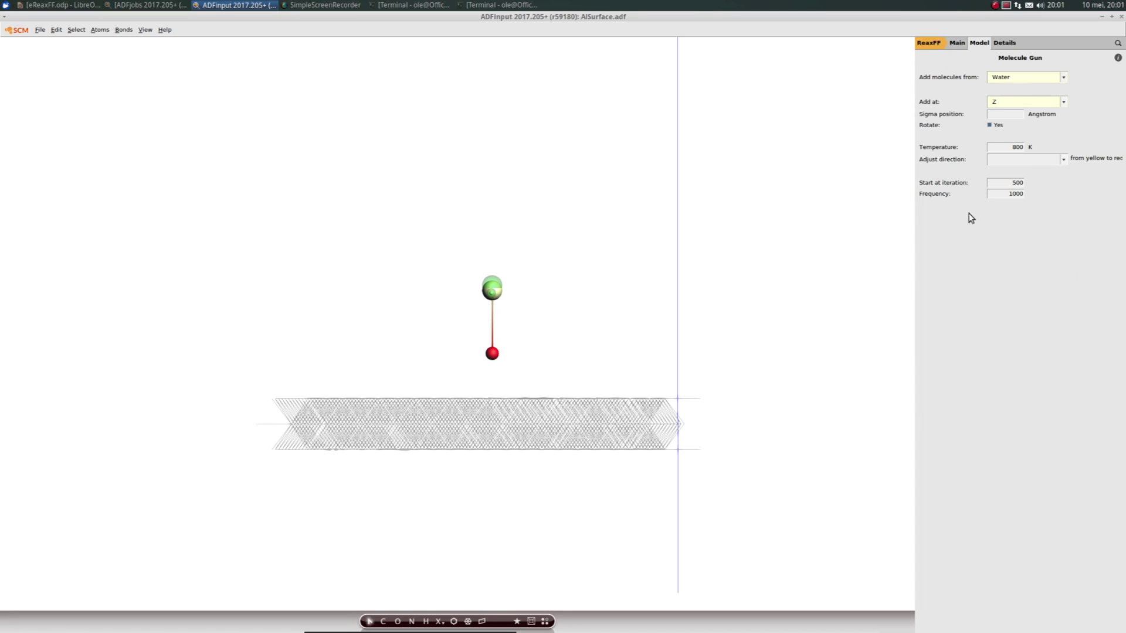
Set the gun temperature to 1000 K and the start iteration to 250
mouse_move(1026, 105)
text(1)
double_click(1007, 184)
text(2)
click(957, 43)
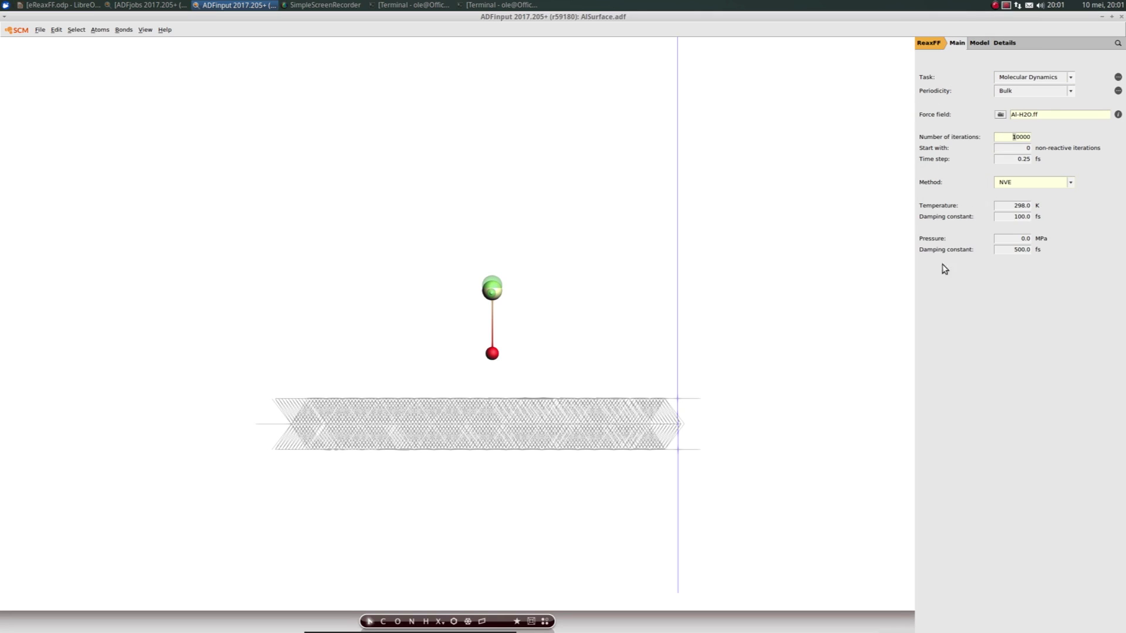
Set 20000 iterations and save the input over nanorain.adf in the Nanorain folder
text(2)
click(39, 31)
mouse_move(57, 30)
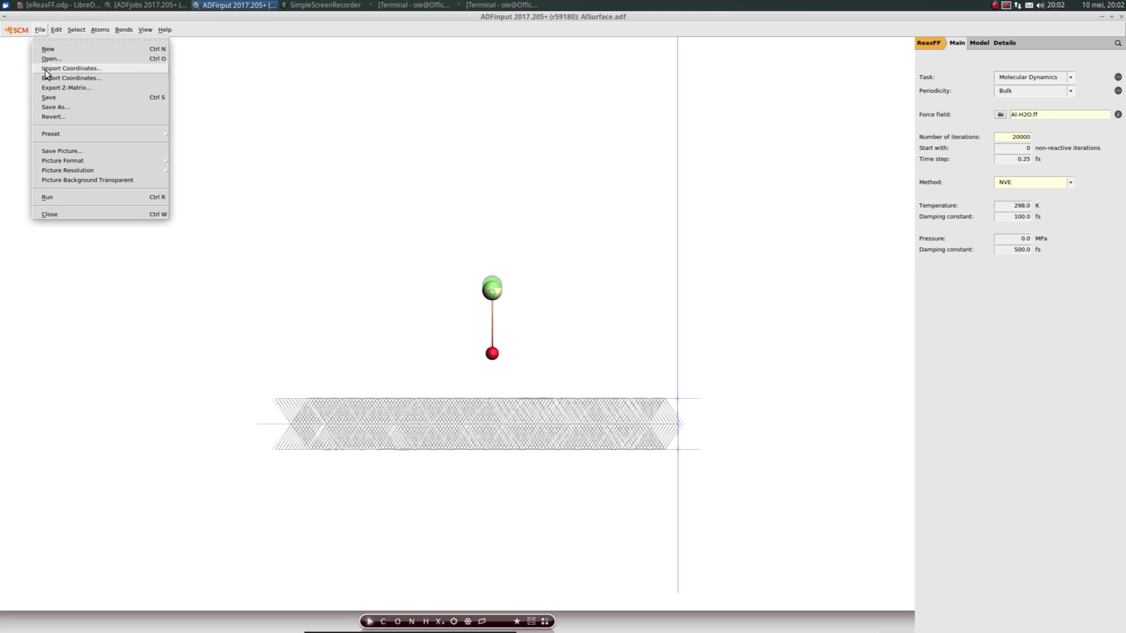
click(44, 108)
double_click(458, 278)
click(550, 278)
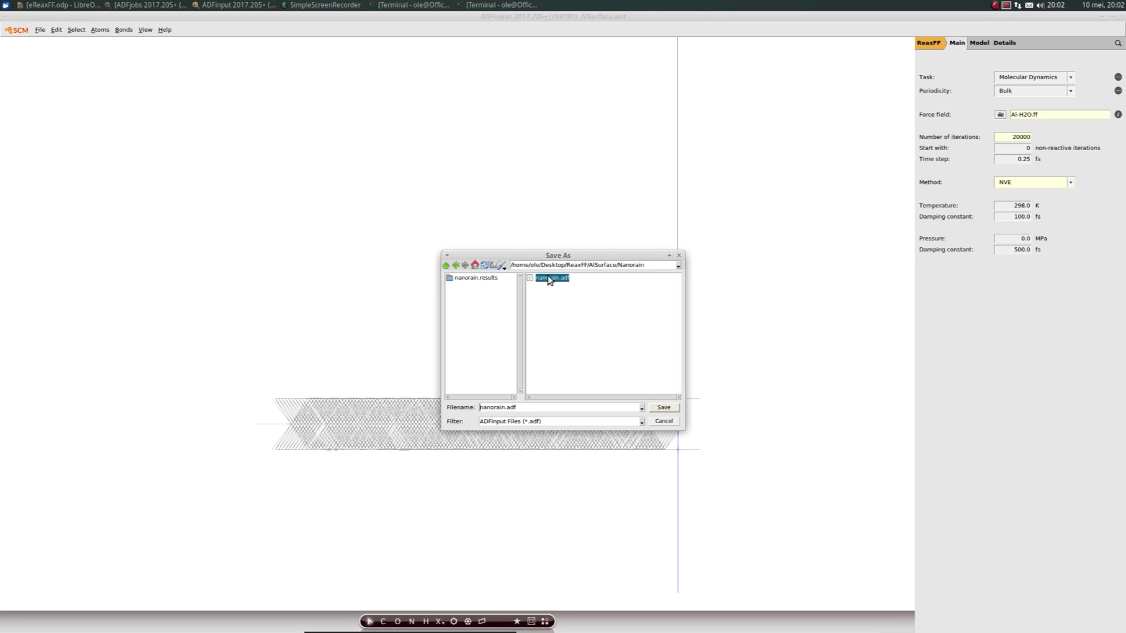
click(660, 409)
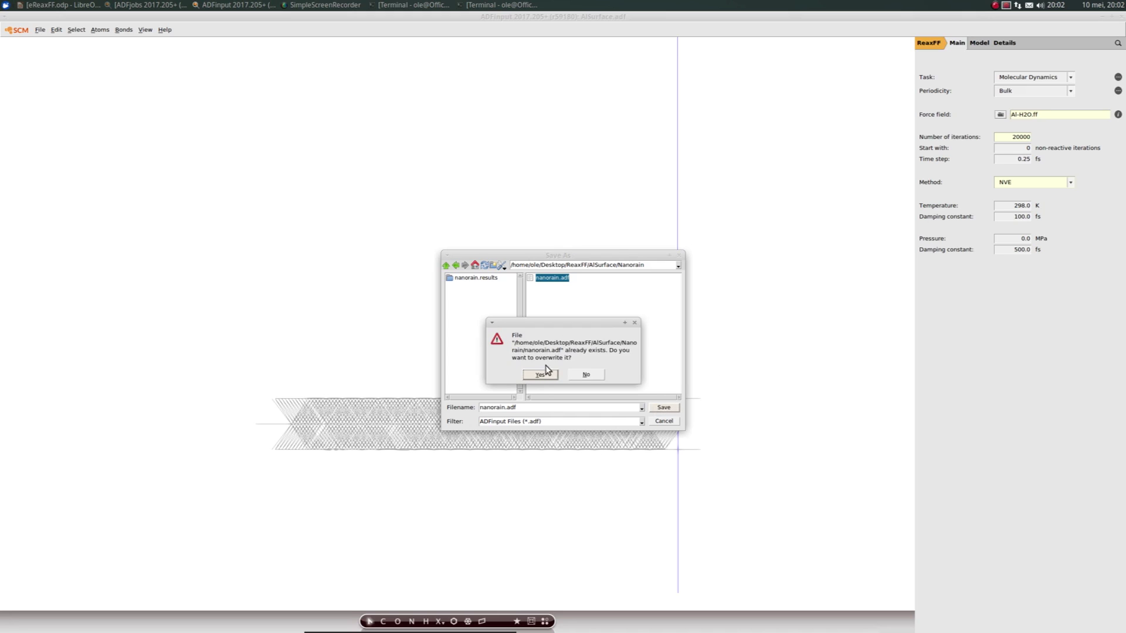
click(540, 374)
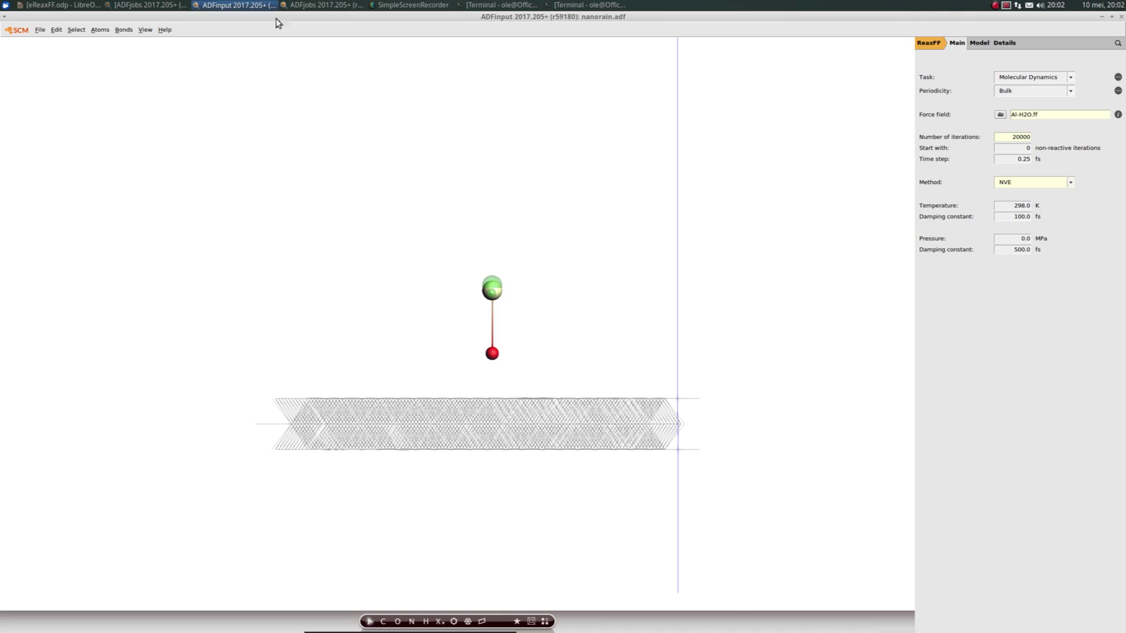
Open the nanorain job's trajectory in ADFmovie from ADFjobs
click(317, 5)
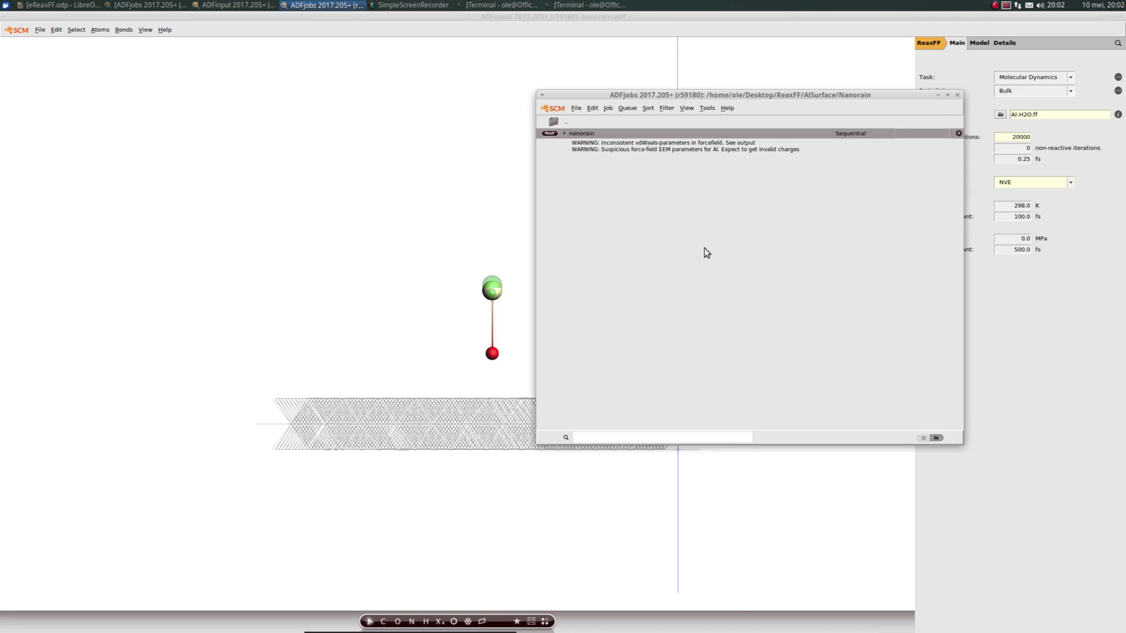
click(585, 134)
click(548, 110)
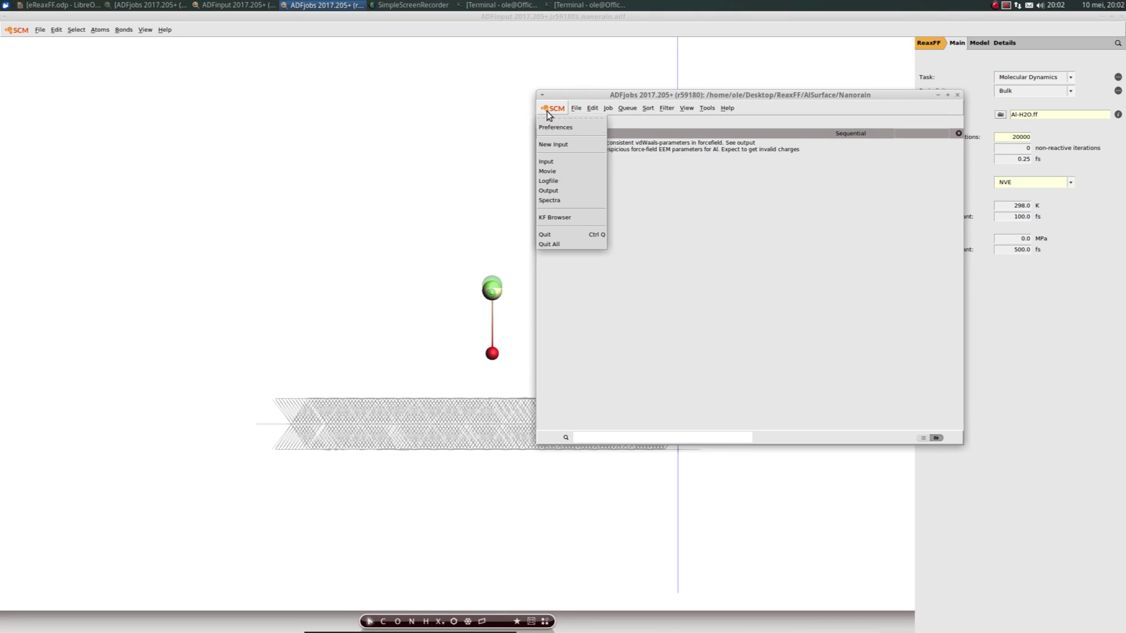
click(552, 171)
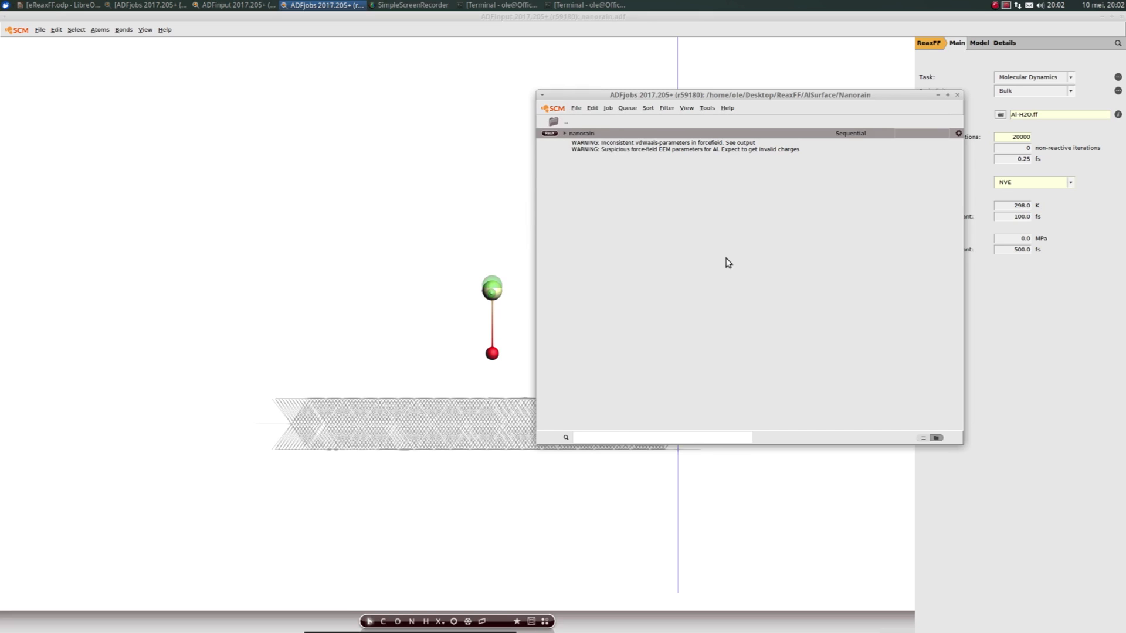
Maximize ADFmovie and rotate the playing nanorain trajectory to an oblique side view of the slab
click(678, 182)
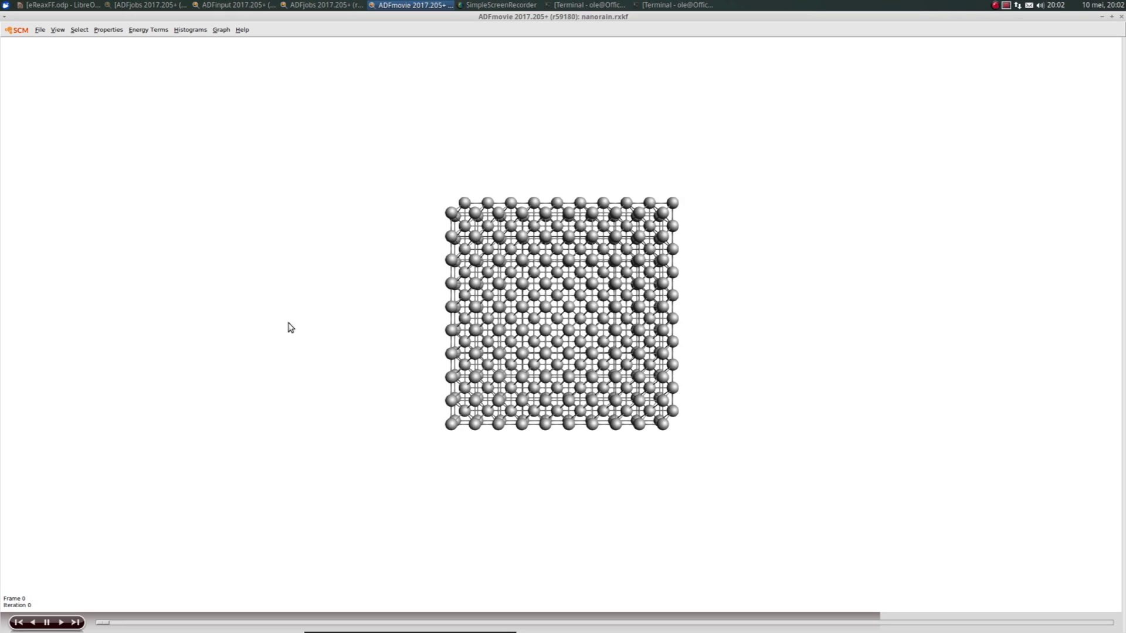
drag(500, 497, 502, 265)
drag(795, 368, 764, 481)
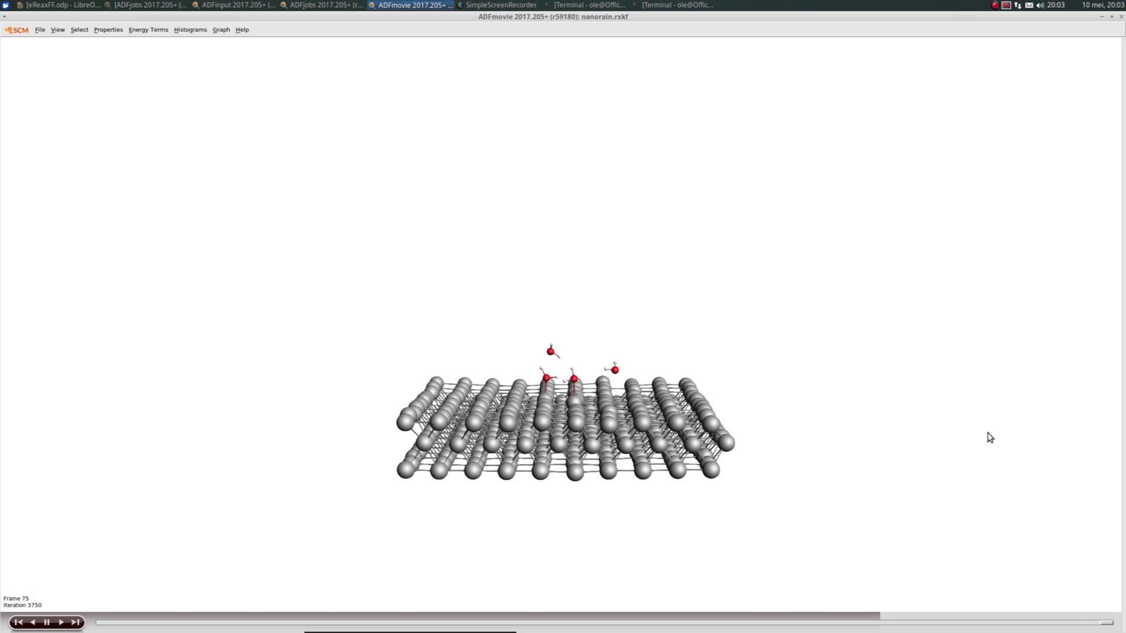
Rewind the nanorain trajectory to the first frame and zoom in on the slab
click(21, 625)
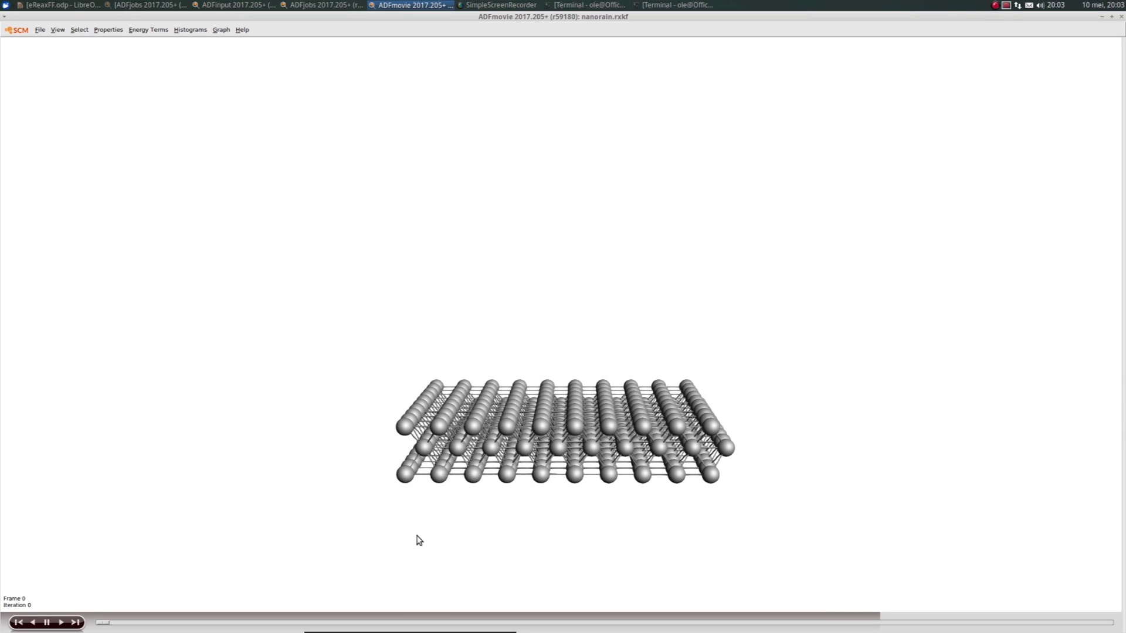
middle_drag(418, 563, 403, 499)
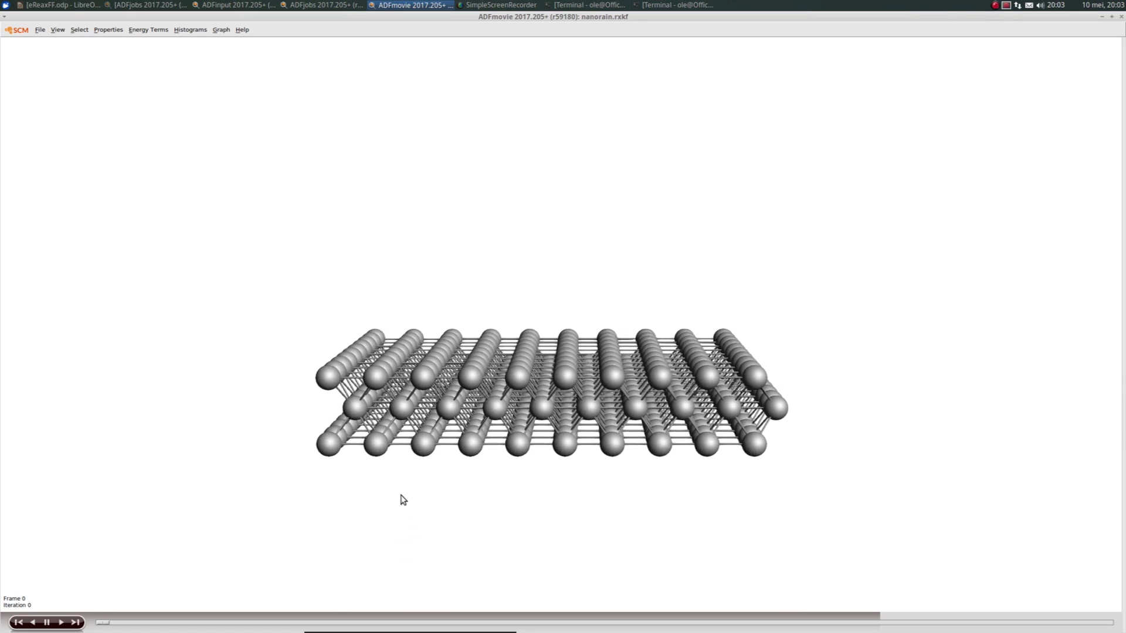
scroll(402, 498, up, 3)
scroll(402, 498, up, 2)
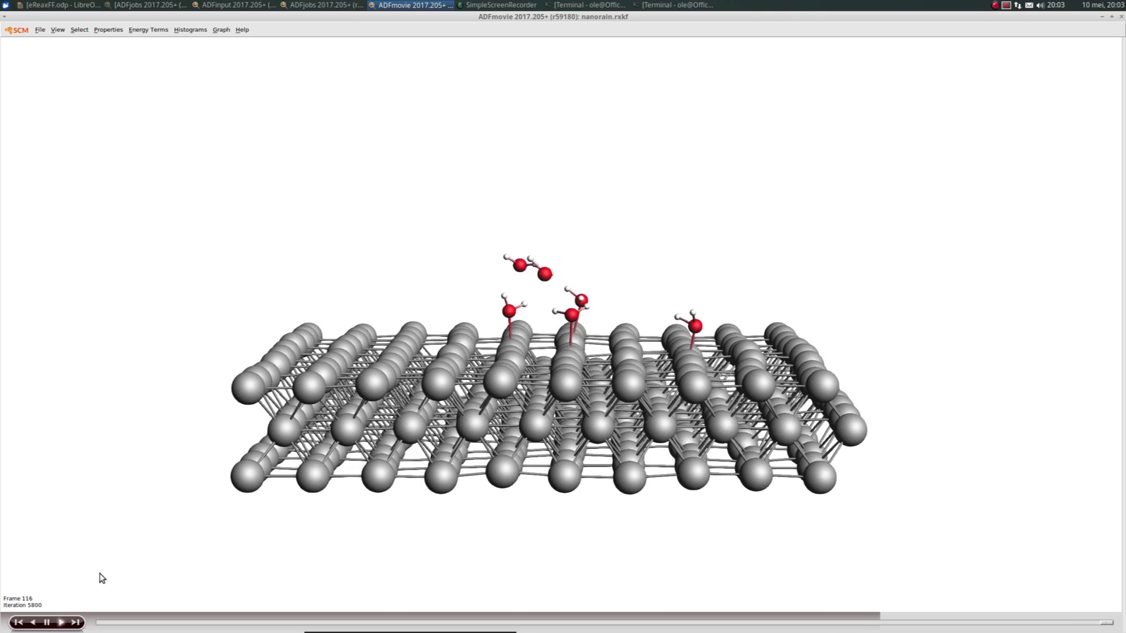
Check the water binding sites from a top-down view, then rotate back to side-on
key(ctrl+r)
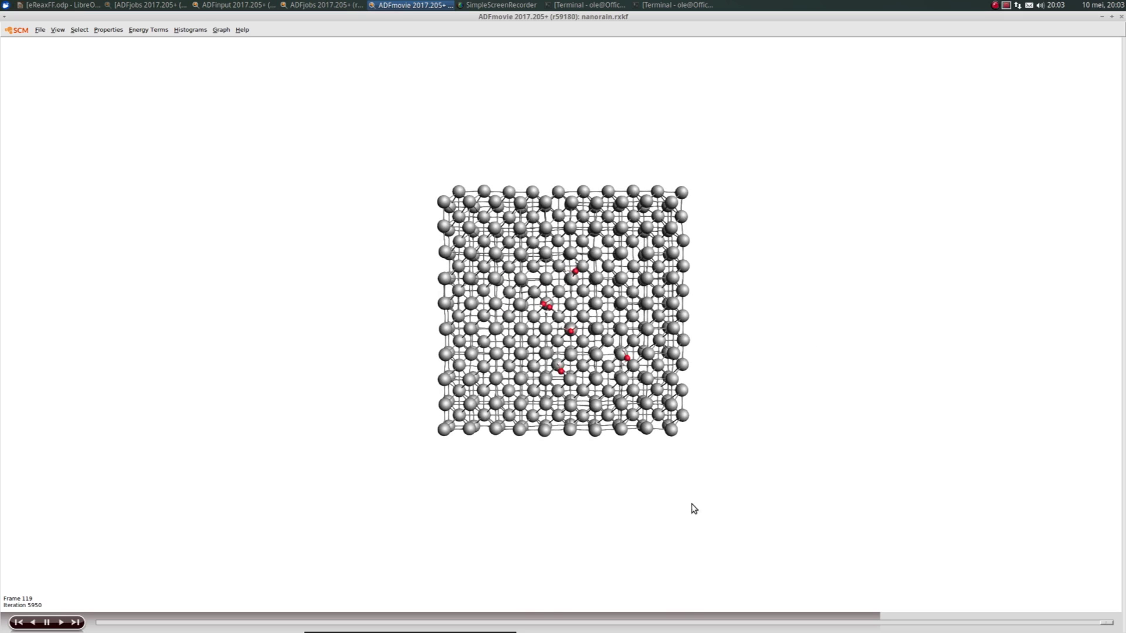
scroll(825, 390, up, 5)
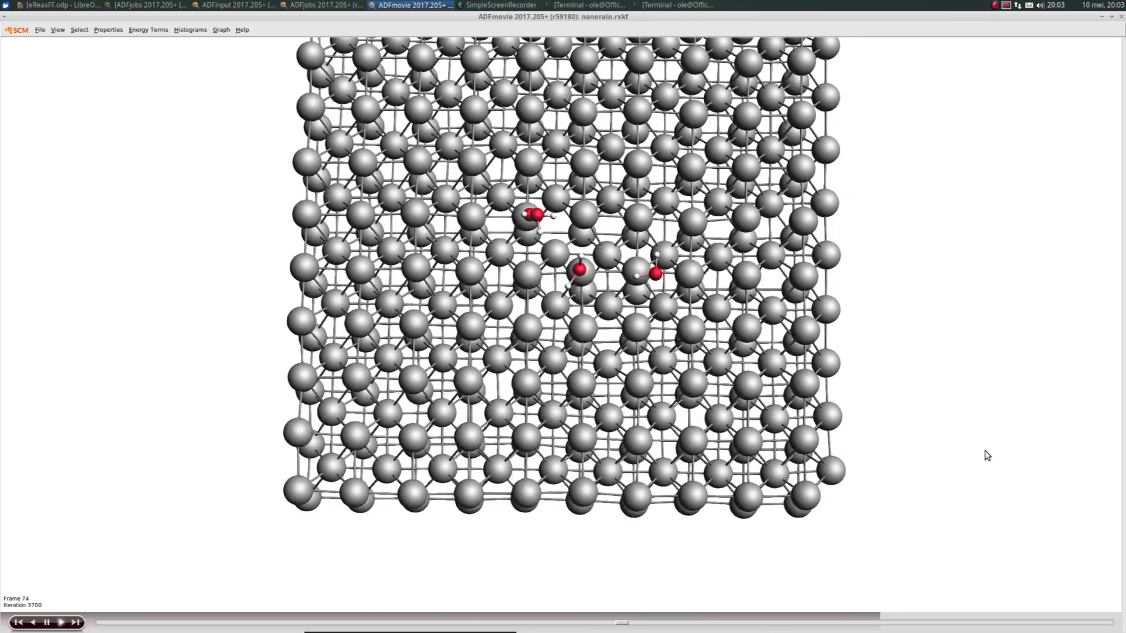
drag(986, 455, 980, 261)
drag(809, 311, 760, 530)
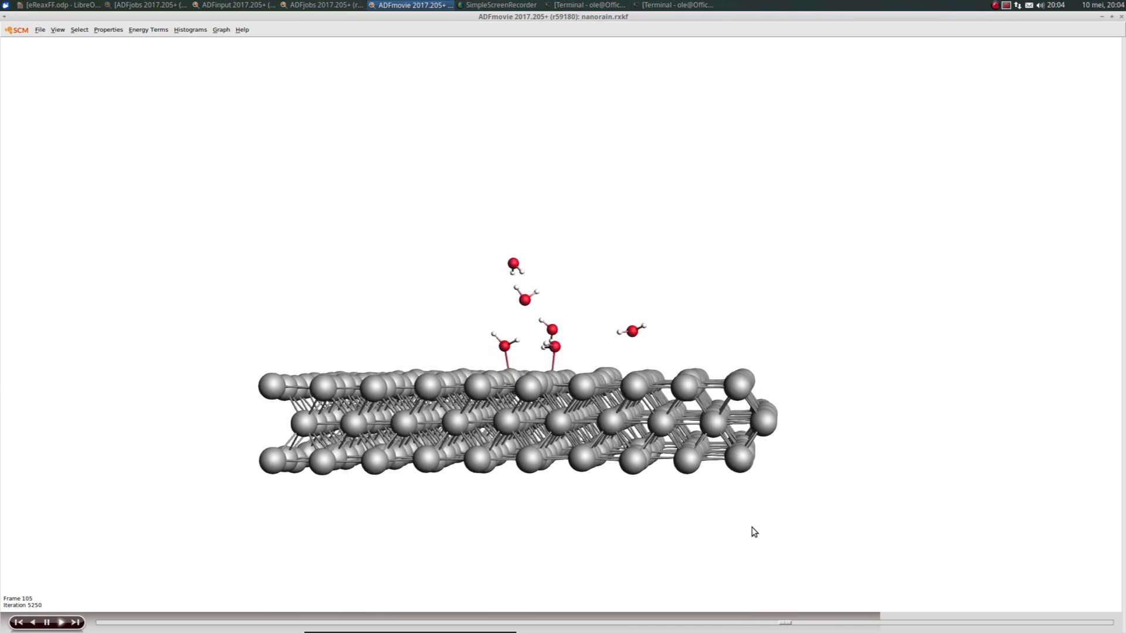